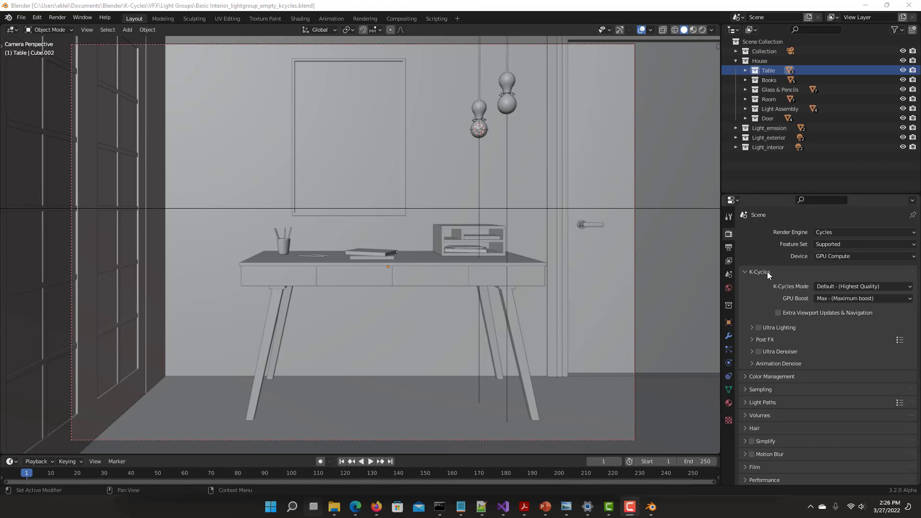
Enable Ultra Lighting in the K-Cycles render settings and expand its Light Group settings
click(758, 327)
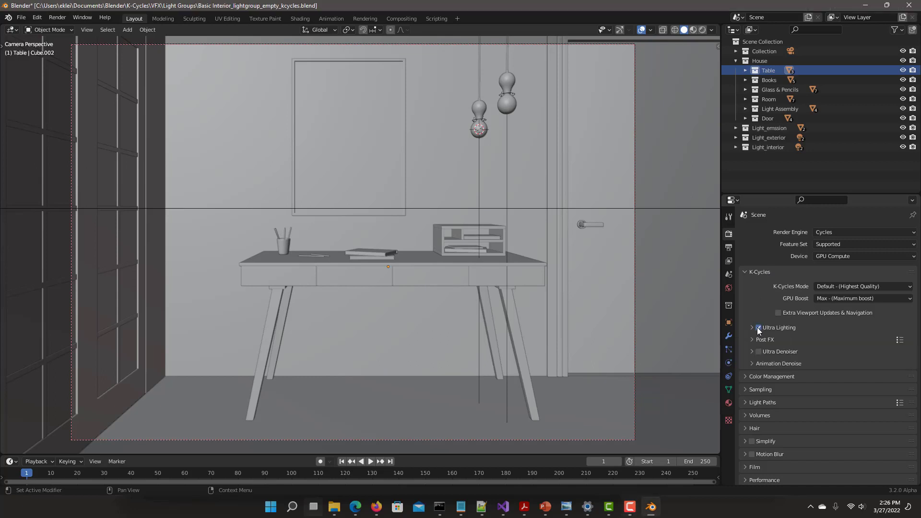
click(752, 327)
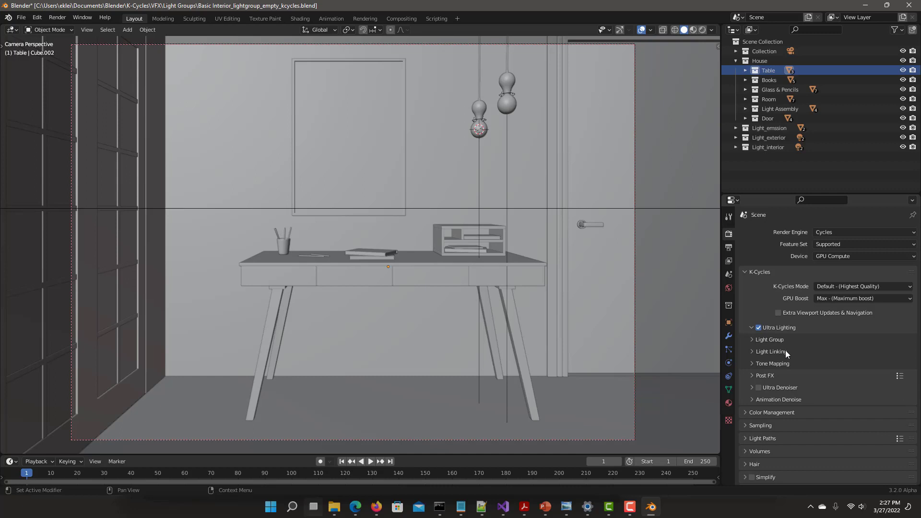
click(754, 339)
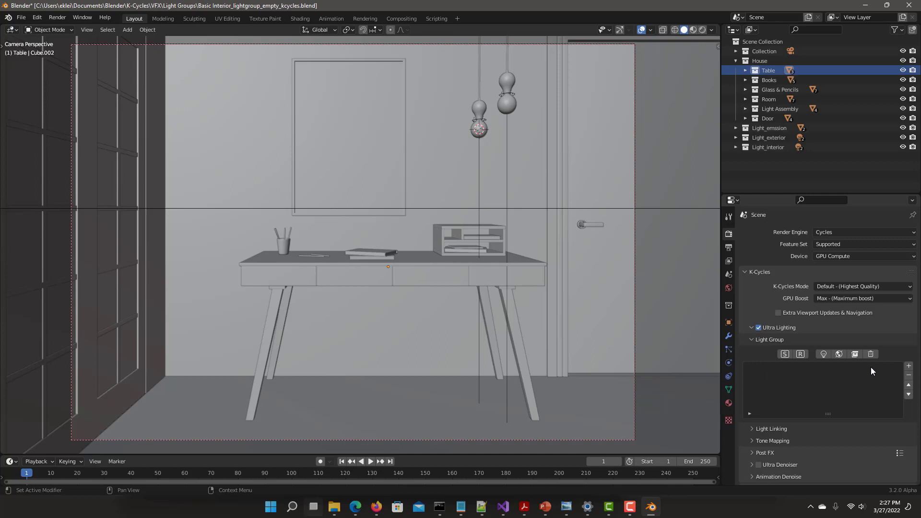
Add a light group and name it Light_exterior
click(908, 367)
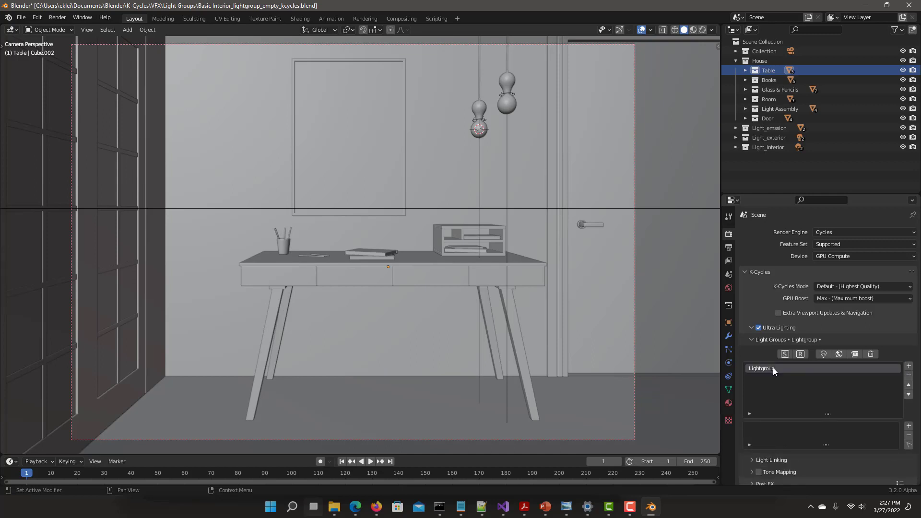
double_click(772, 368)
text(Kufgr)wzny)
text(e)
key(ctrl+a)
text(Light_exterior)
key(Return)
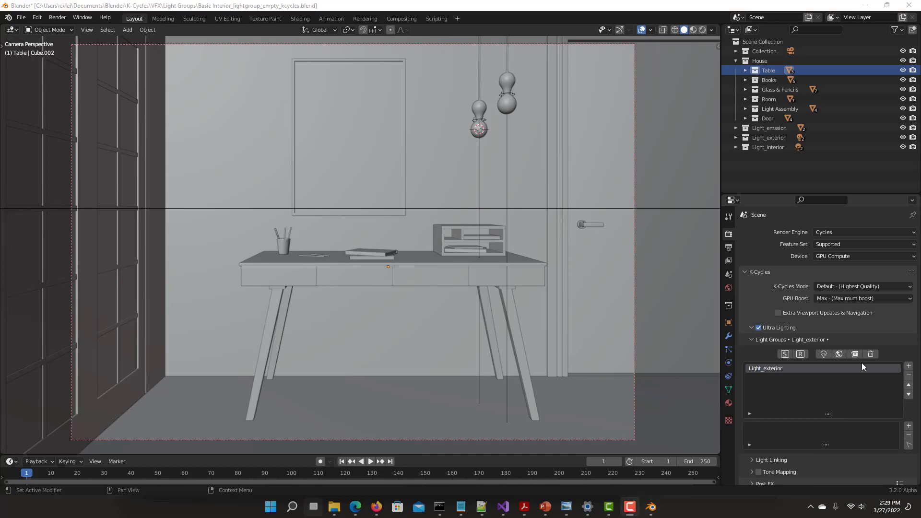
Assign the Area light from the Light_exterior collection to the Light_exterior light group through its object shading properties, and return to the render settings
scroll(826, 367, down, 2)
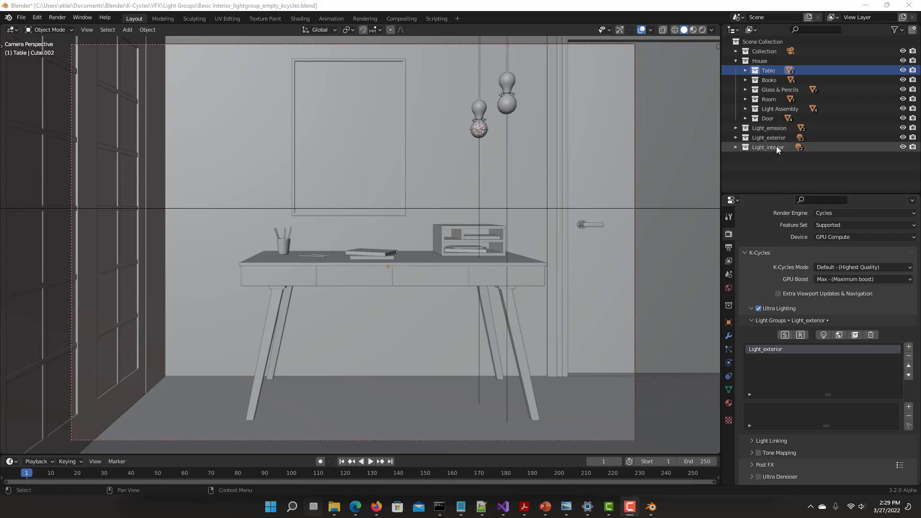
click(736, 138)
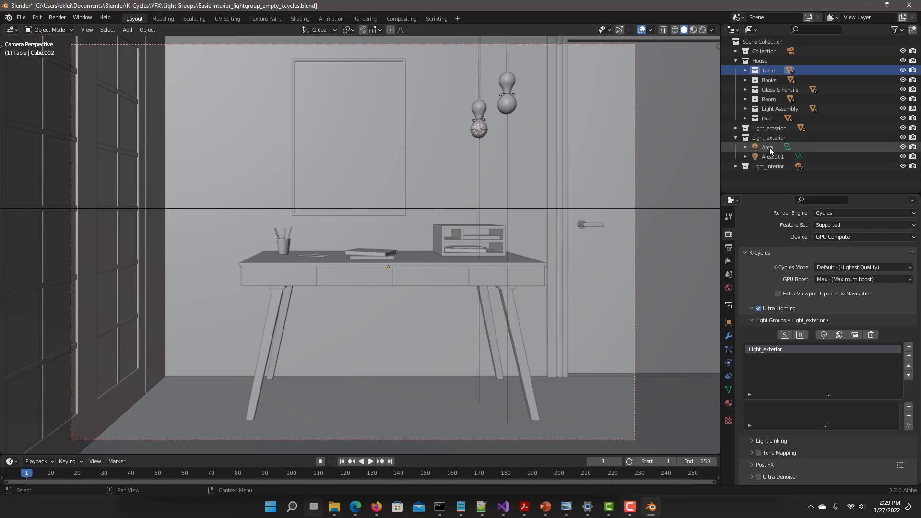
click(769, 148)
click(729, 322)
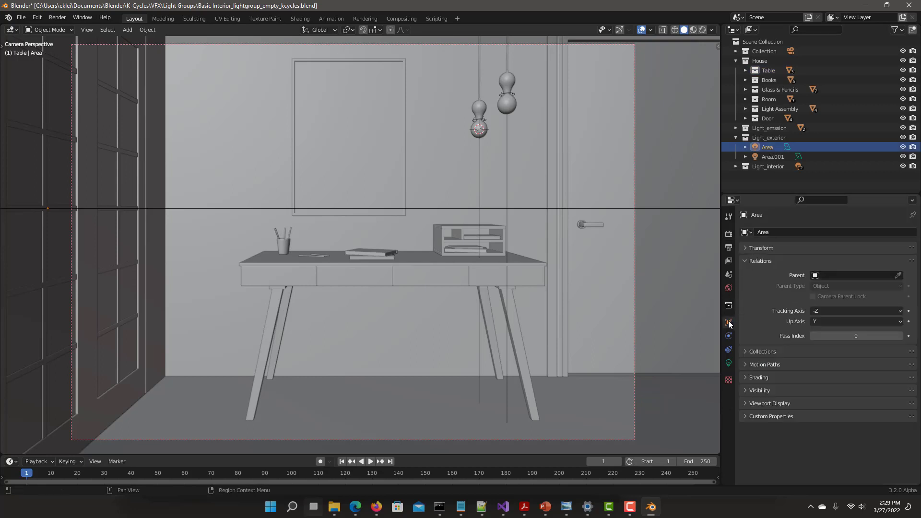
click(756, 378)
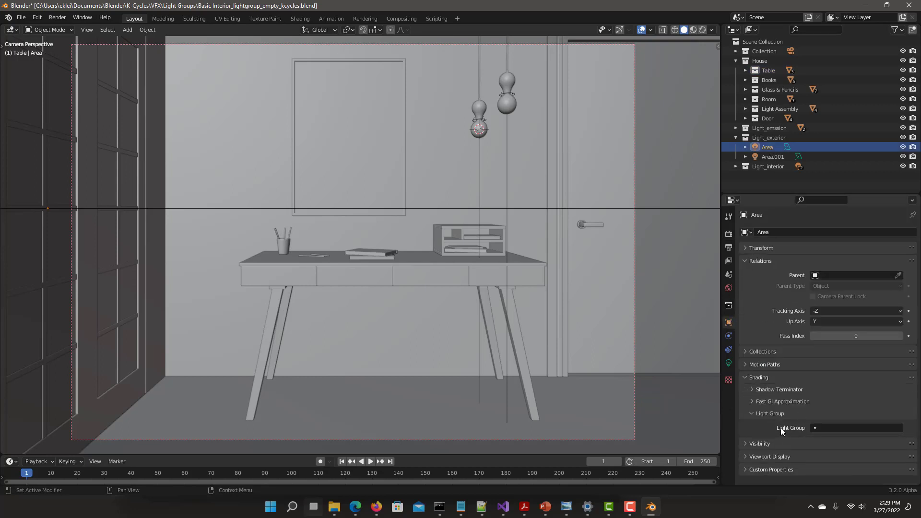
click(854, 427)
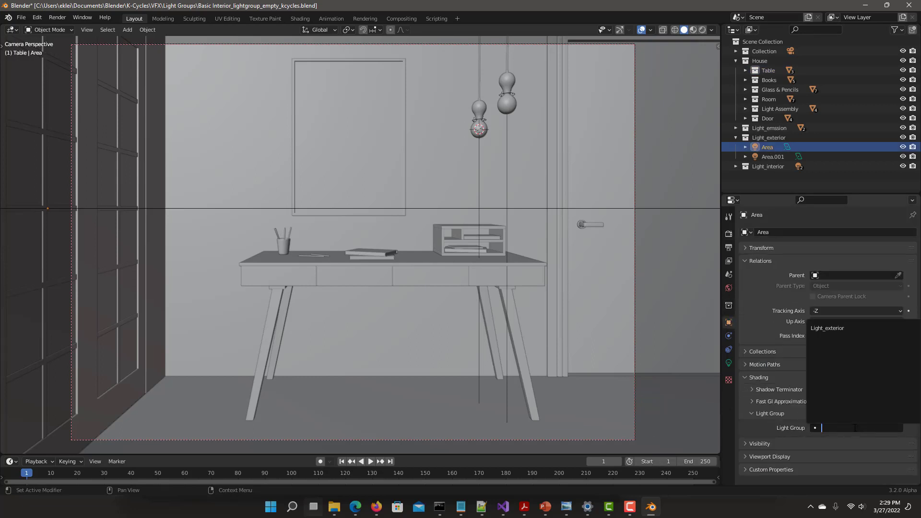
click(824, 328)
click(728, 235)
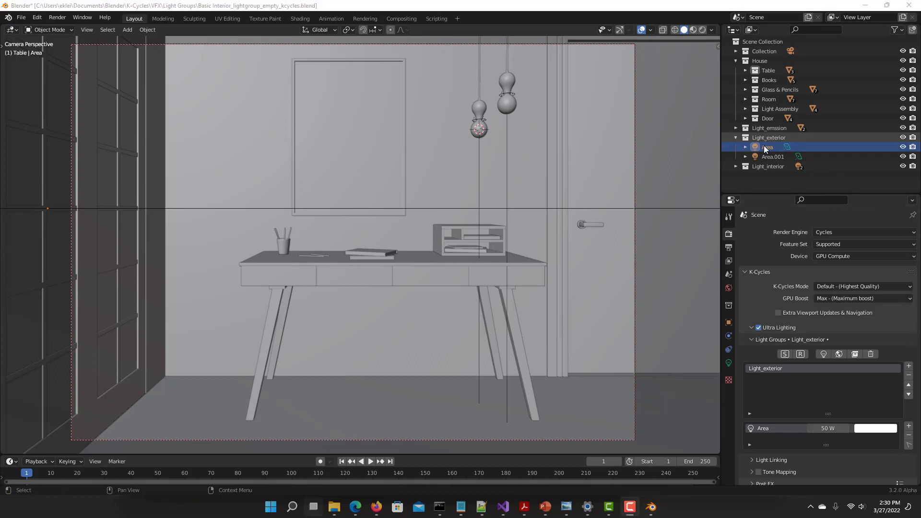
Examine where a light group can be assigned for the emissive mesh Circle.003 and for the World background
click(735, 128)
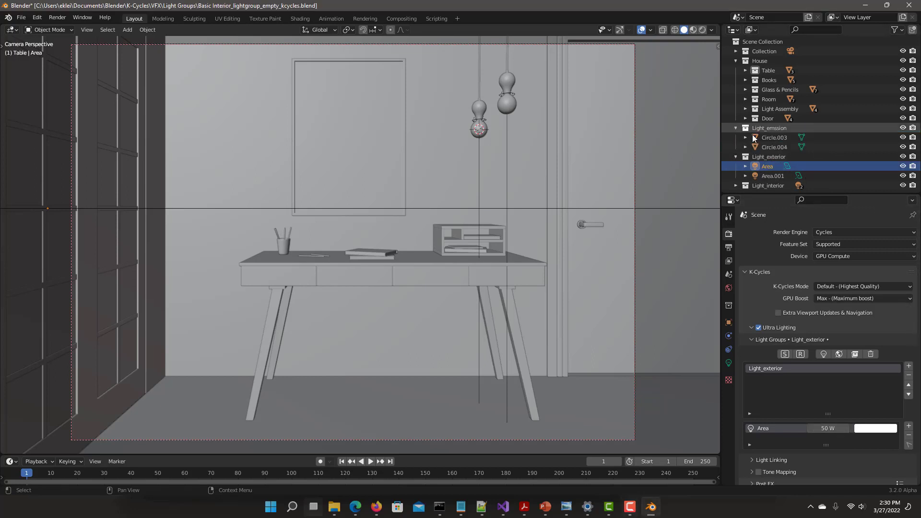
click(773, 140)
click(729, 324)
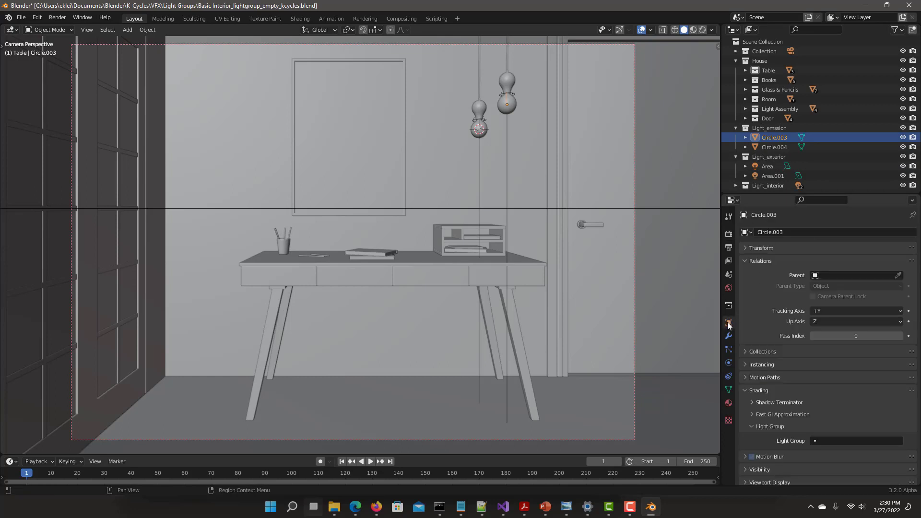
click(727, 288)
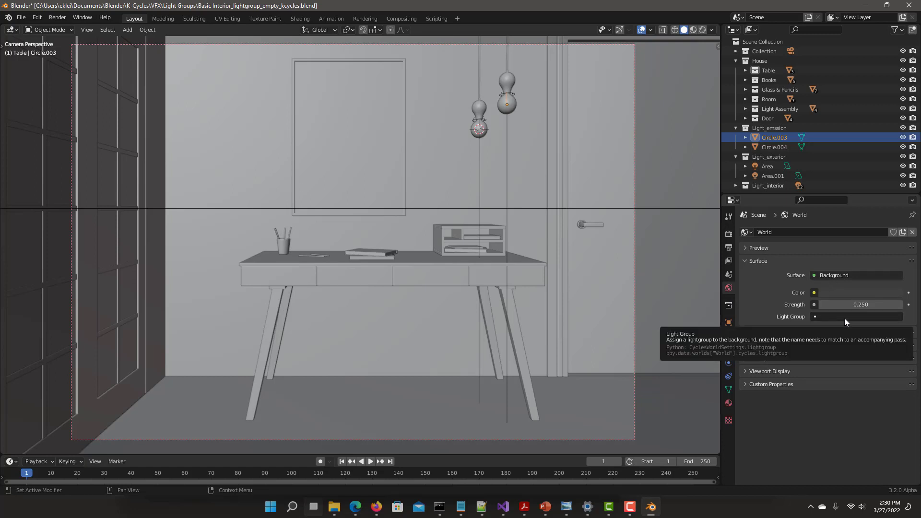
click(728, 234)
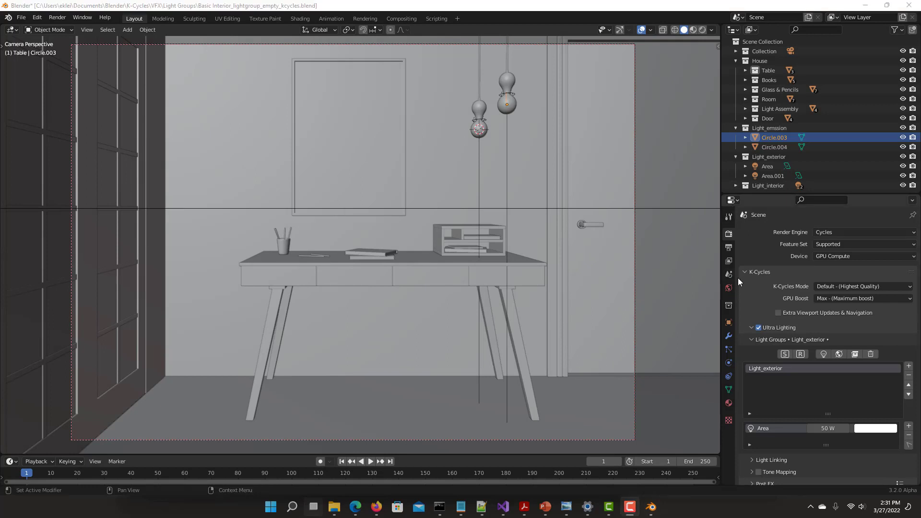
Clear the light group assignment in the Area light's object properties and return to the render settings
click(767, 166)
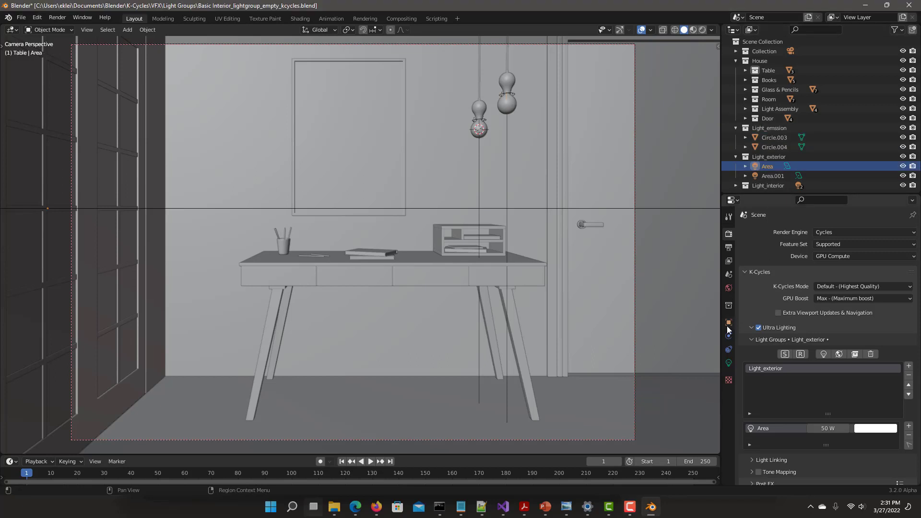
click(729, 323)
click(897, 428)
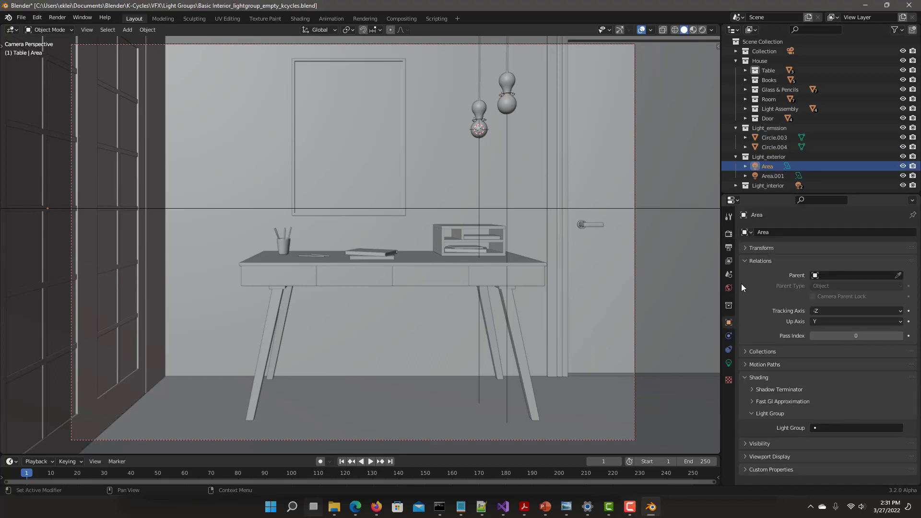
click(729, 233)
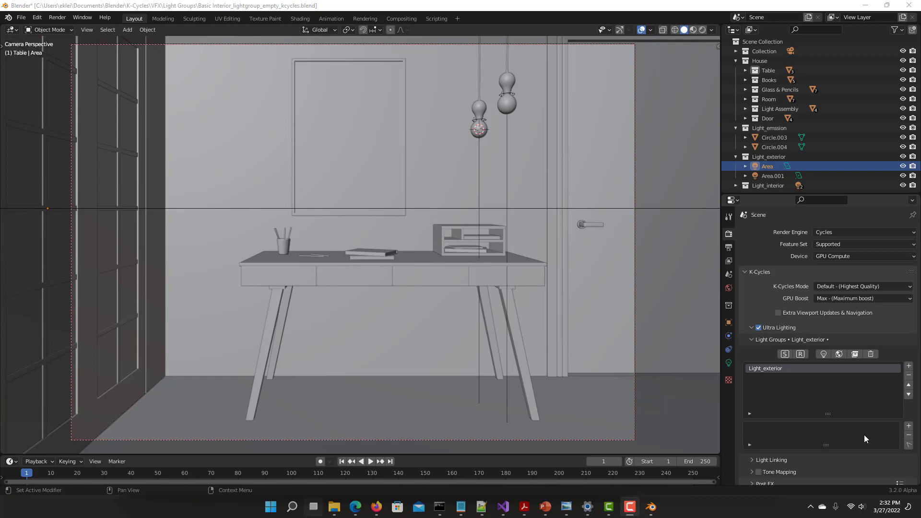
Try adding selected objects to the Light_exterior group, first Area alone and then Area, Area.001 and Circle.004 together, removing them each time
click(909, 427)
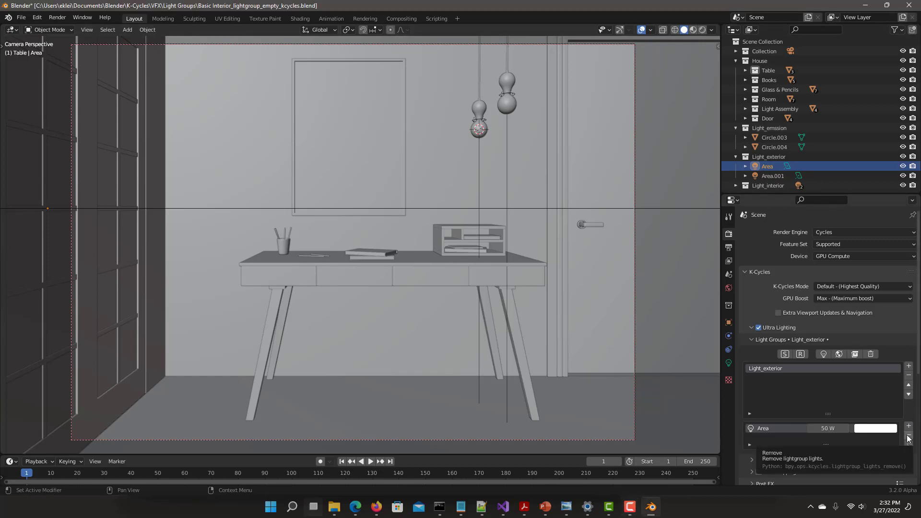
click(908, 437)
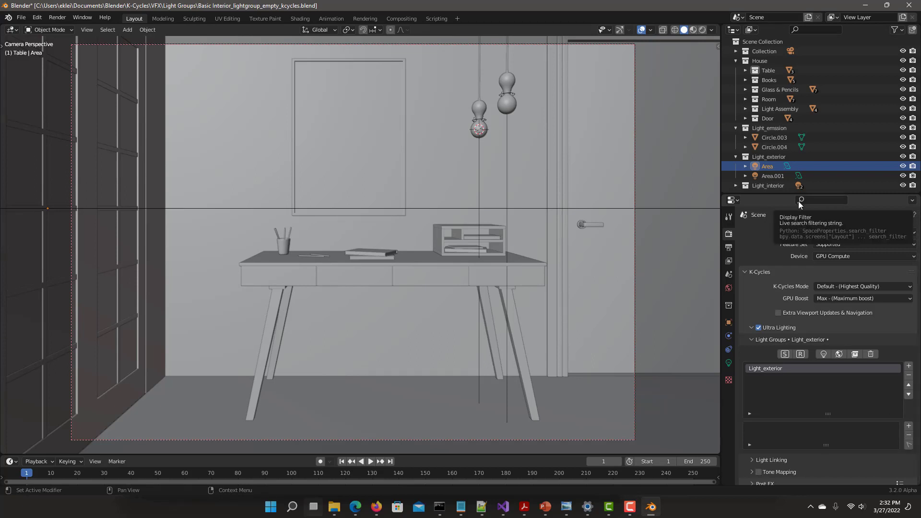
ctrl+click(768, 177)
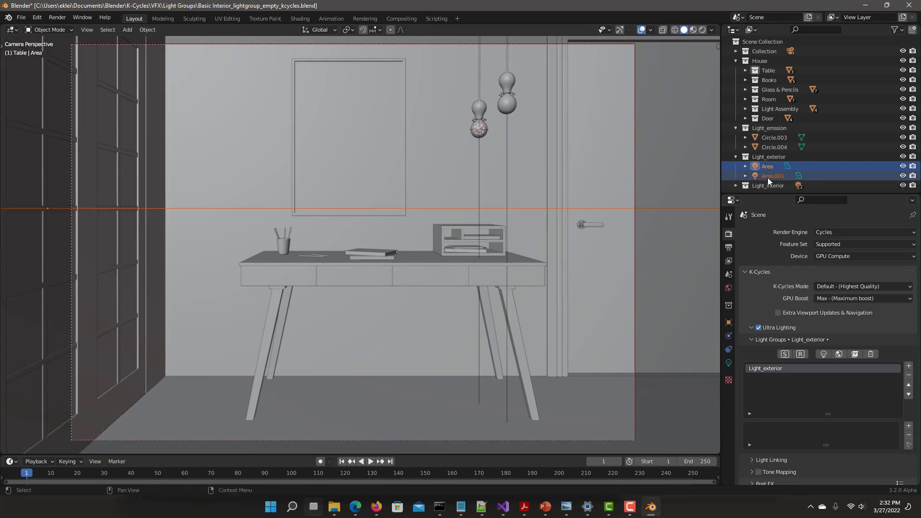
ctrl+click(762, 148)
click(909, 426)
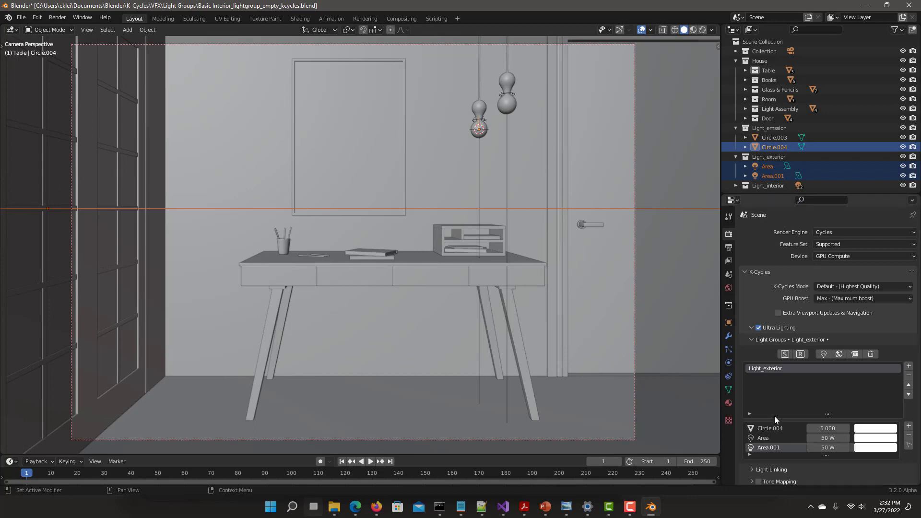
key(ctrl+z)
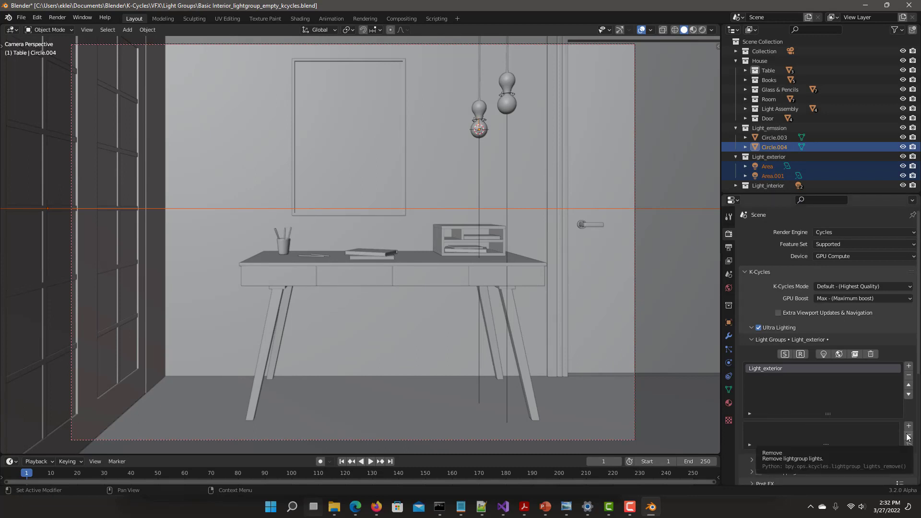
Add all lights of the Light_exterior collection to the Light_exterior light group by selecting the whole collection
click(758, 157)
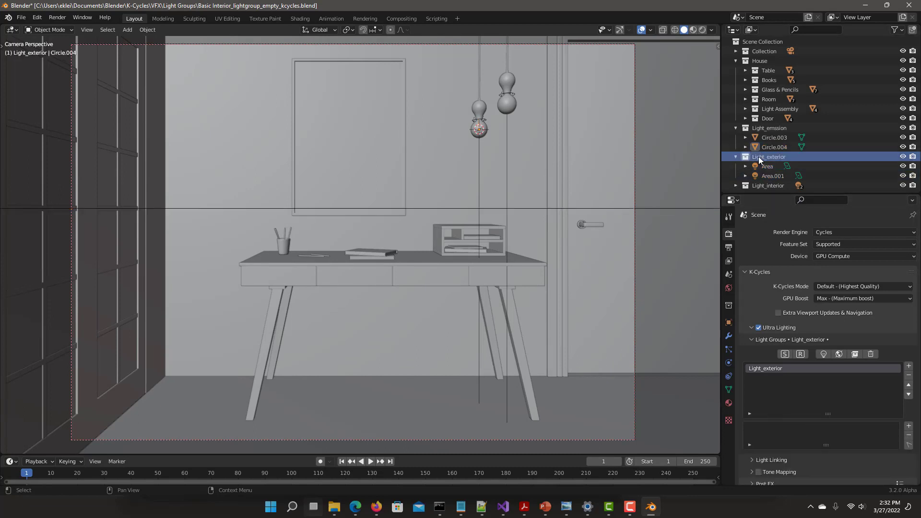
click(909, 426)
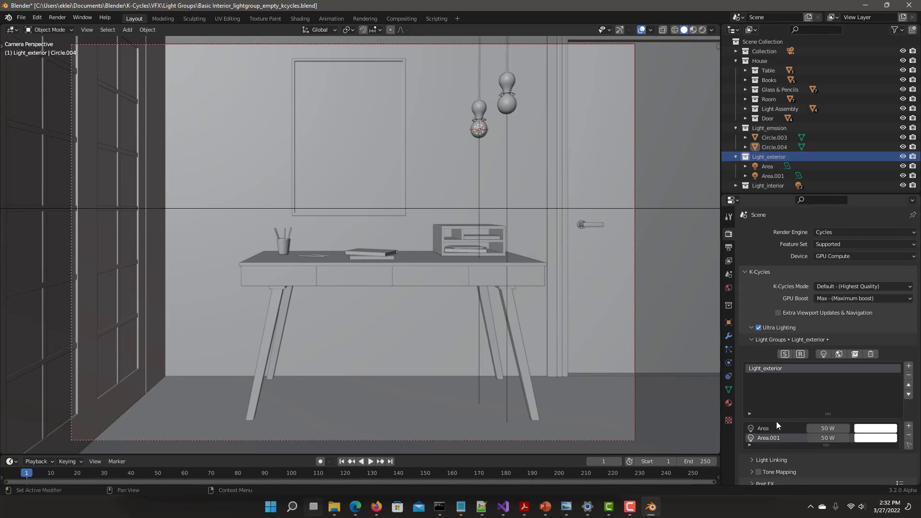
Create a second light group named Light_emssion and add the meshes of the Light_emssion collection to it
click(908, 366)
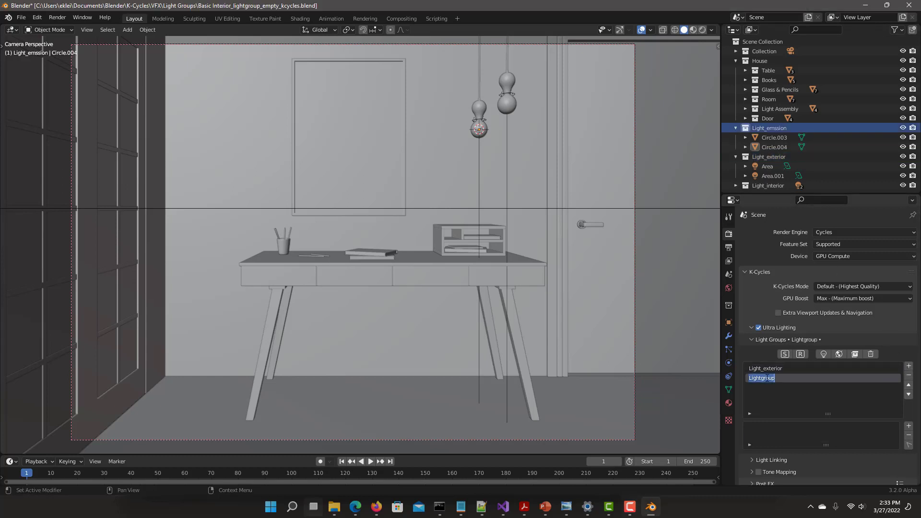
text(Light_emssion)
key(Return)
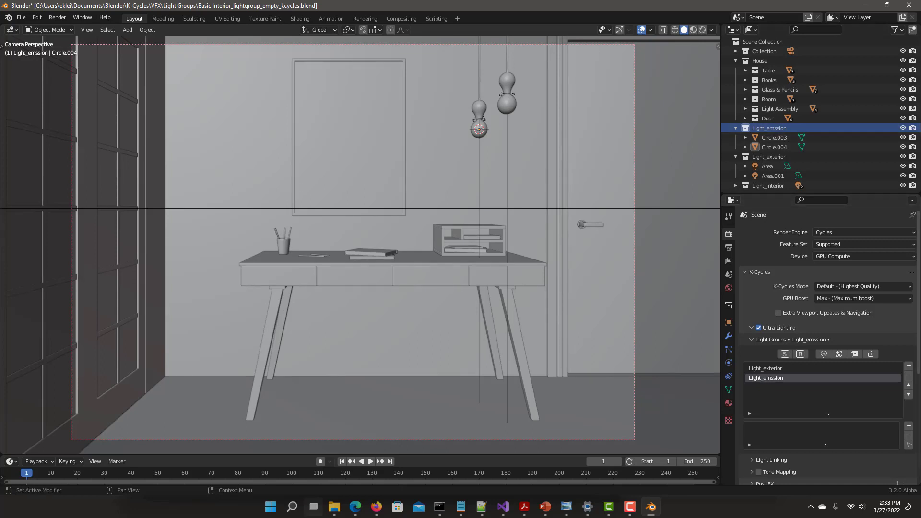
click(909, 426)
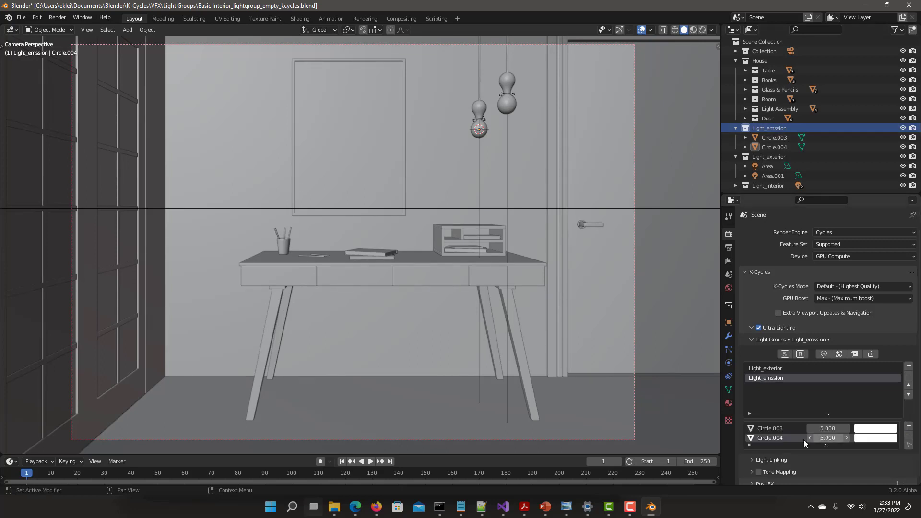
Set the power of the Area light in the Light_exterior group to 500 W
click(764, 368)
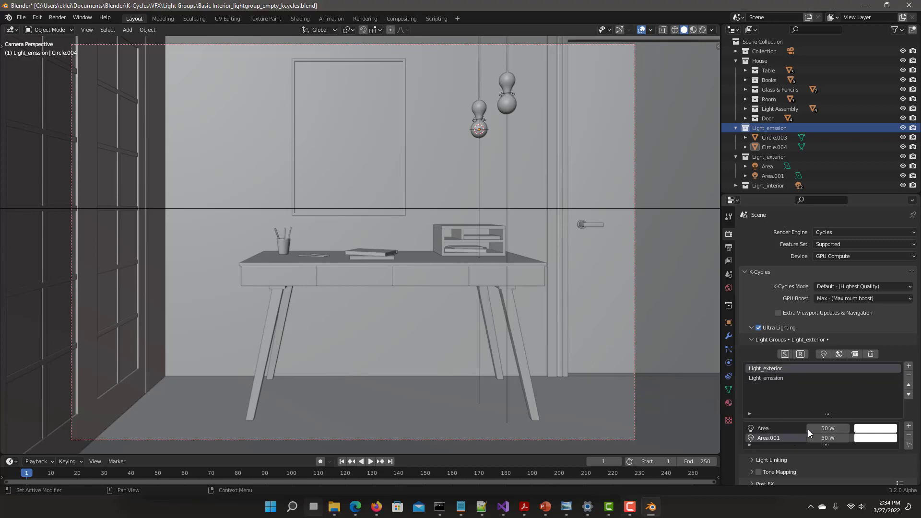
click(827, 428)
text(500)
key(Return)
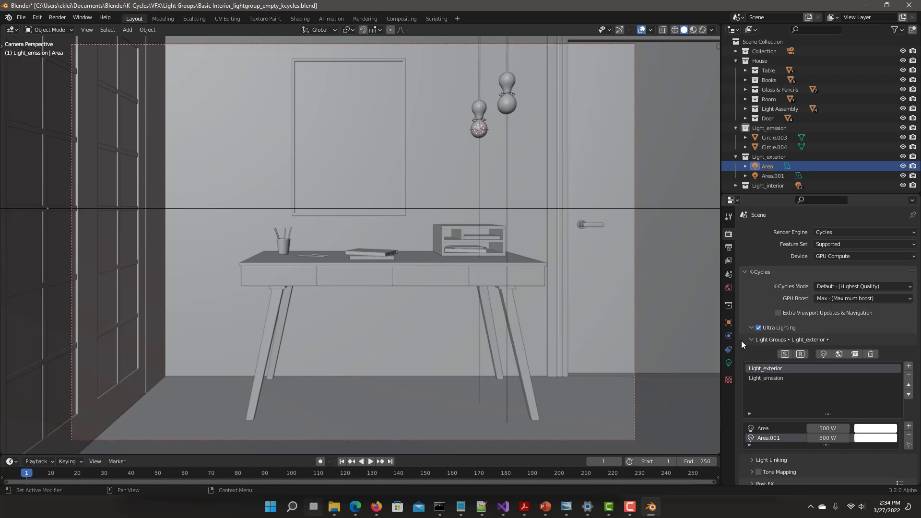
Check the Area light's group assignment and power in its object and light data properties, and return to the render settings
click(728, 323)
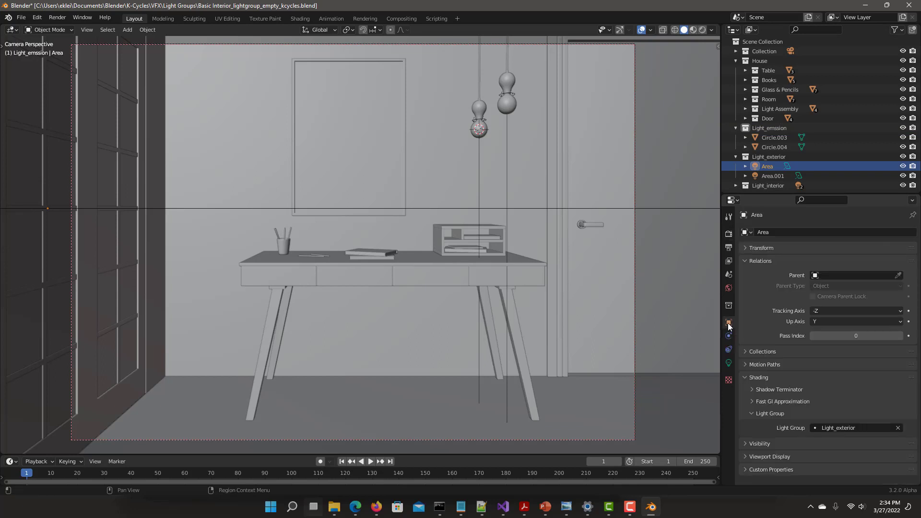
click(728, 363)
click(729, 234)
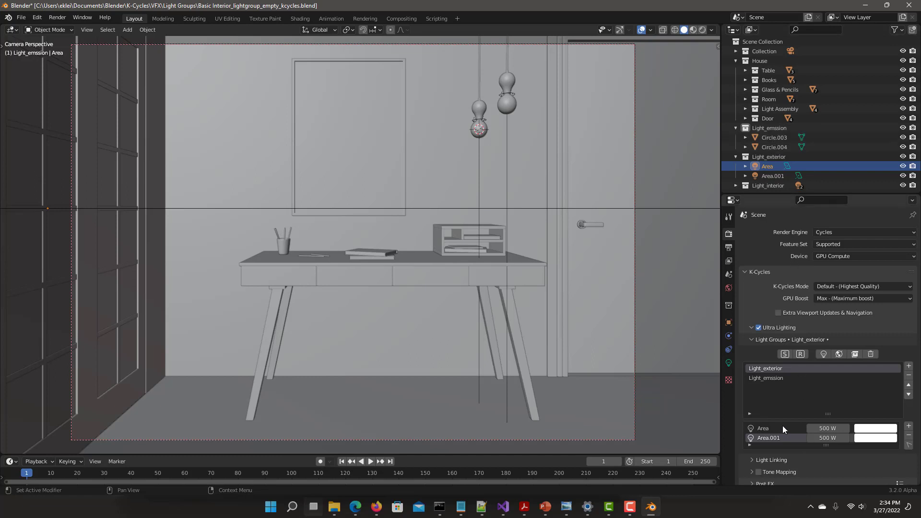
Select the Area light in the scene from its entry in the Light_exterior group while another object is selected
click(770, 137)
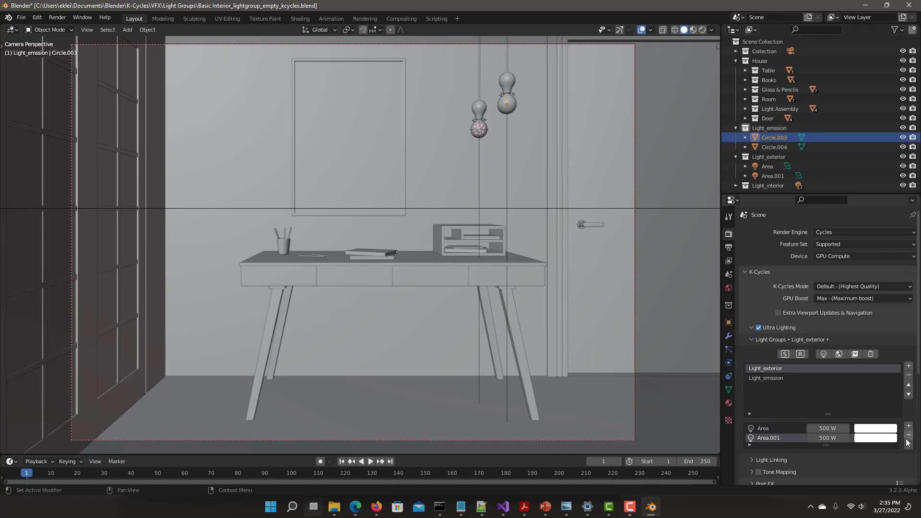
click(778, 428)
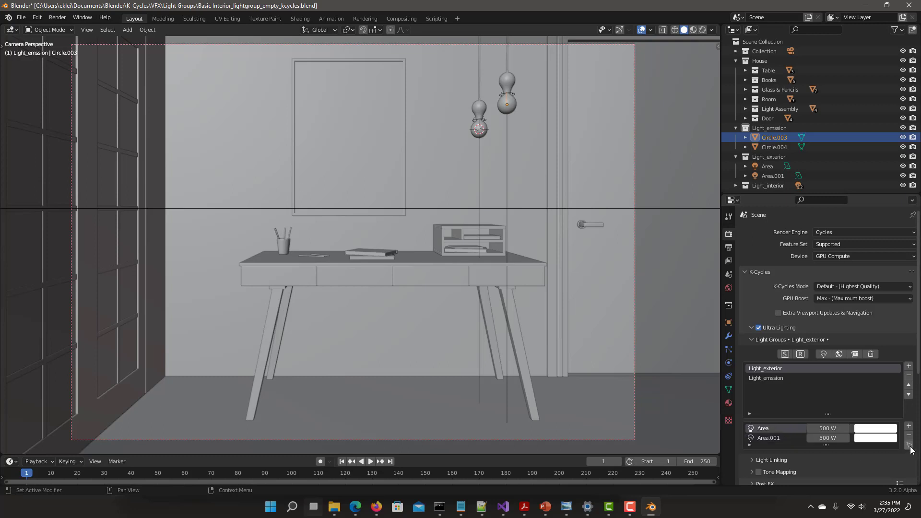
click(909, 445)
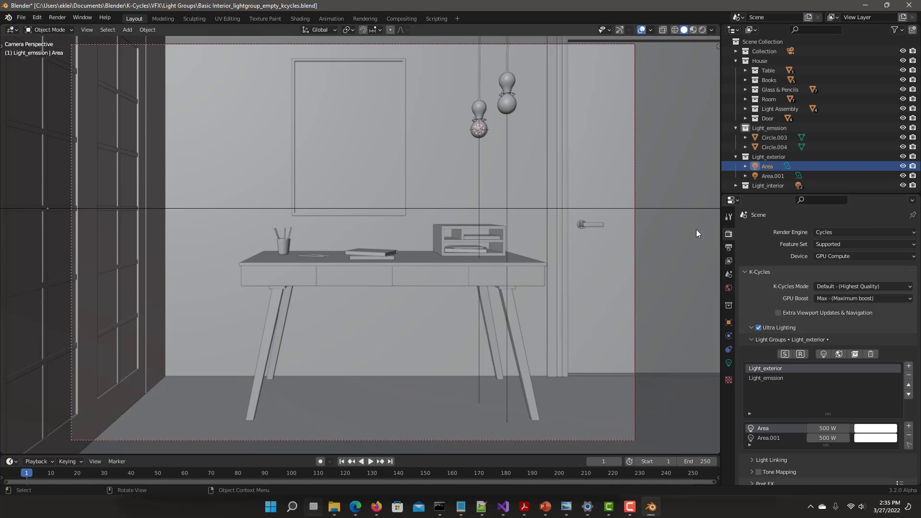
Remove the Light_exterior and Light_emssion light groups from the light group list
click(908, 375)
click(908, 377)
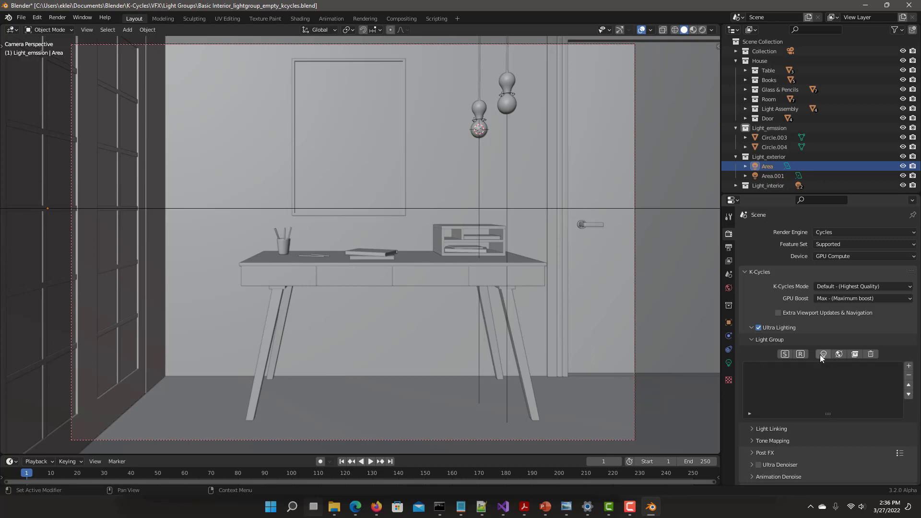
Create a light group from the Light_exterior collection, and delete that group
click(764, 158)
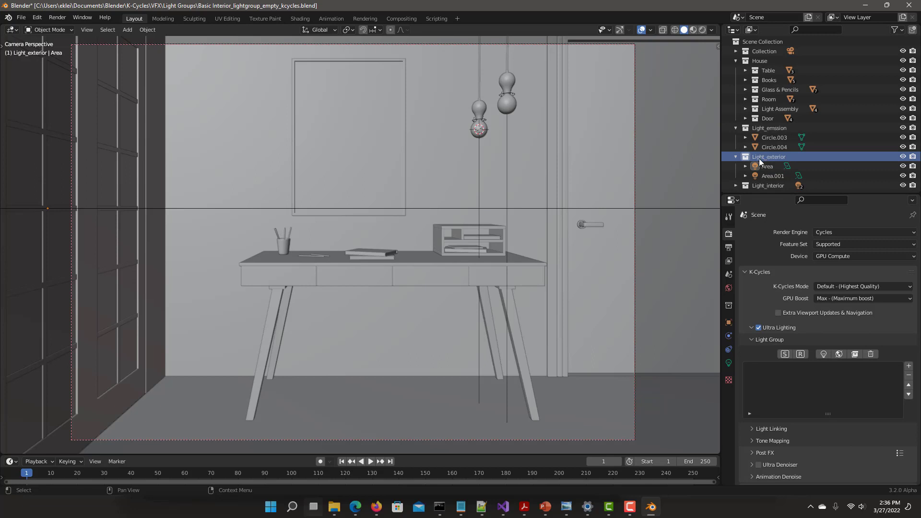
click(824, 355)
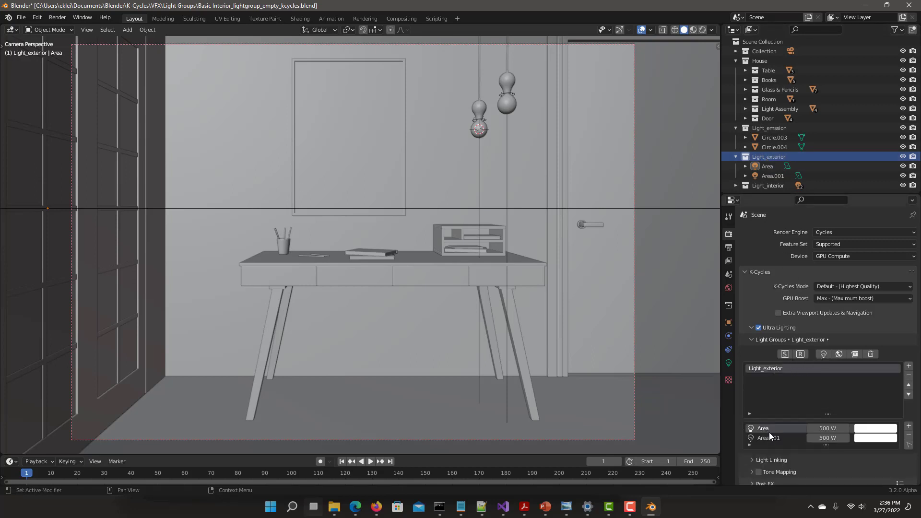
click(909, 375)
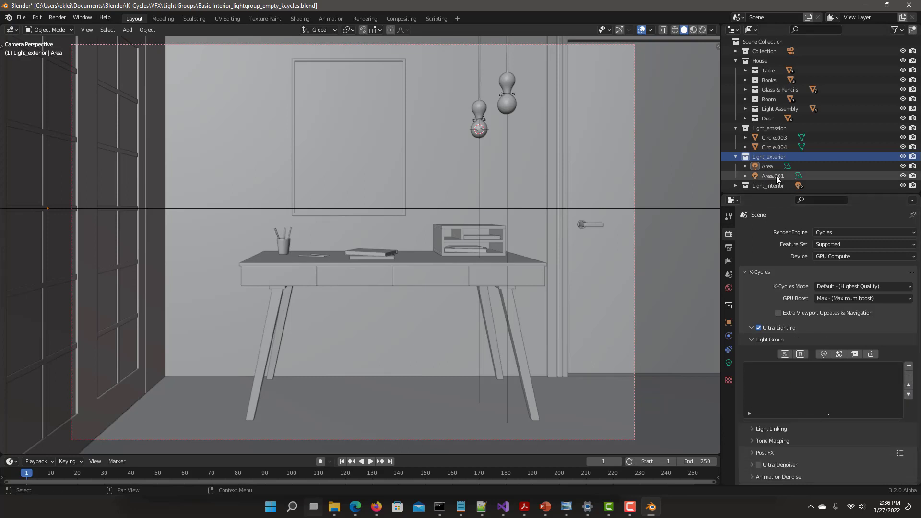
Create a light group named Light_Area from only the Area light, and delete that group
click(765, 168)
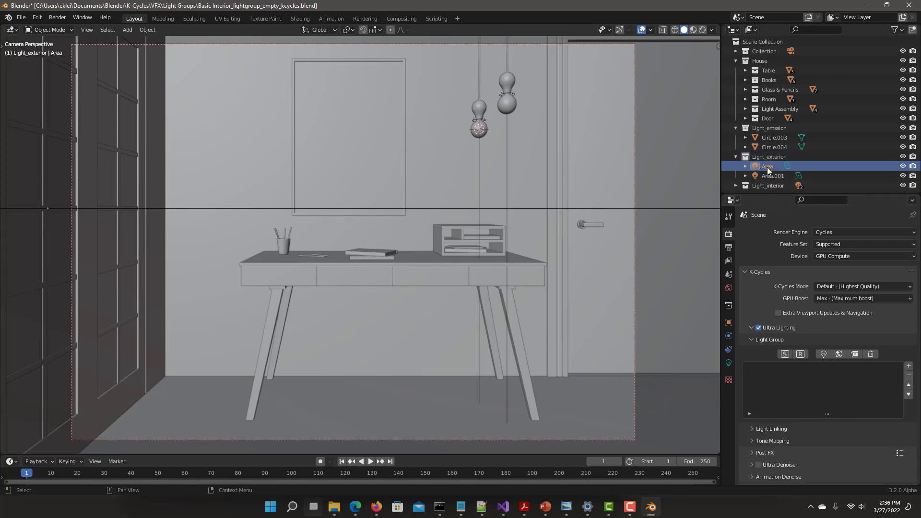
click(824, 354)
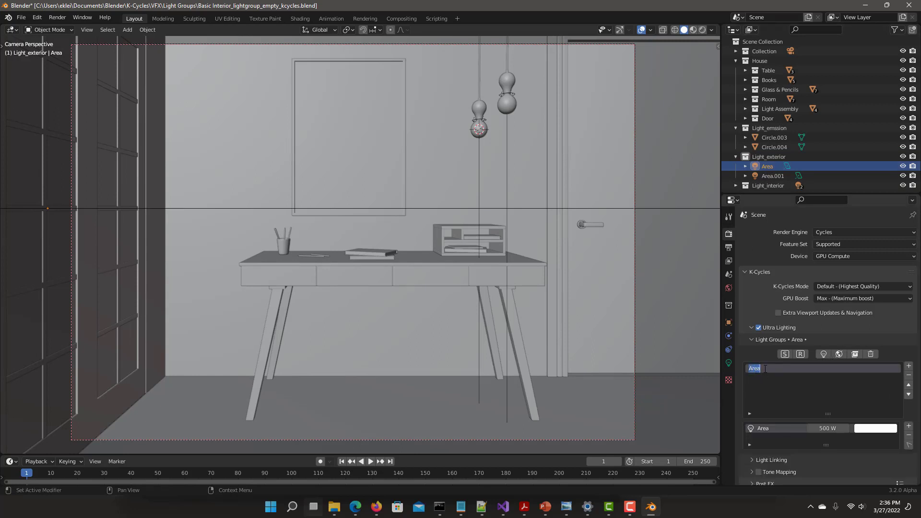
text(Light_Area)
key(Return)
click(909, 375)
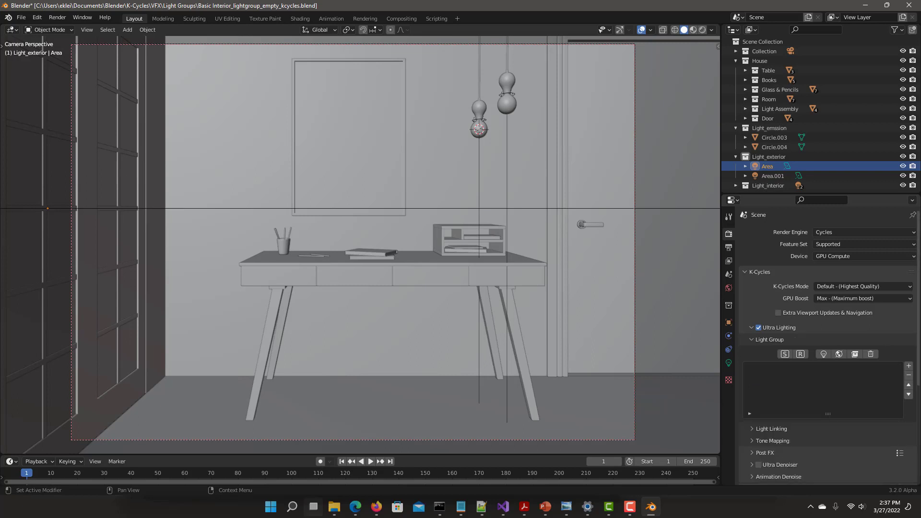
Create one light group from the Circle.003, Circle.004 and Area objects selected together, and delete it
ctrl+click(774, 137)
ctrl+click(775, 147)
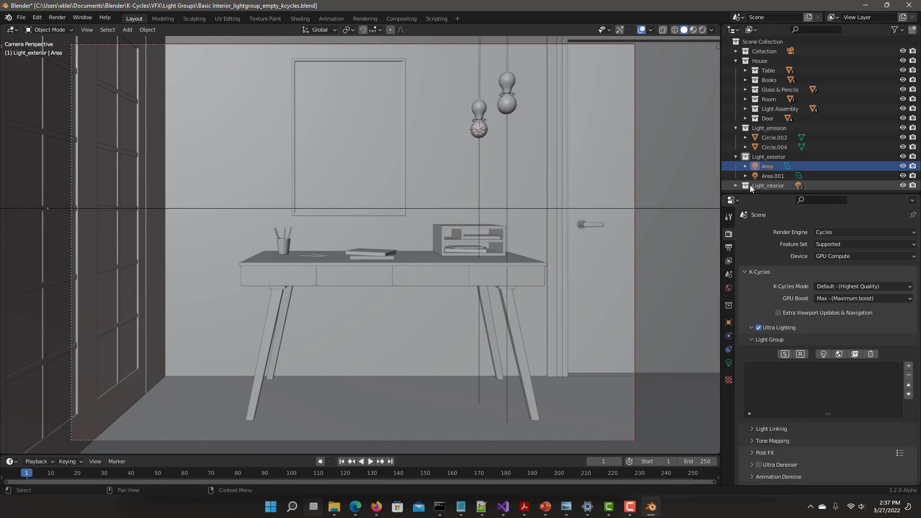
click(824, 354)
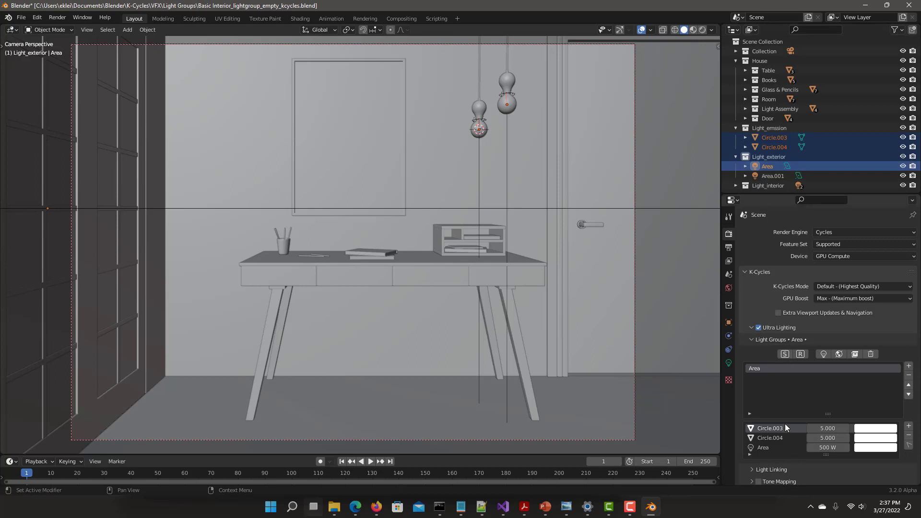
click(909, 375)
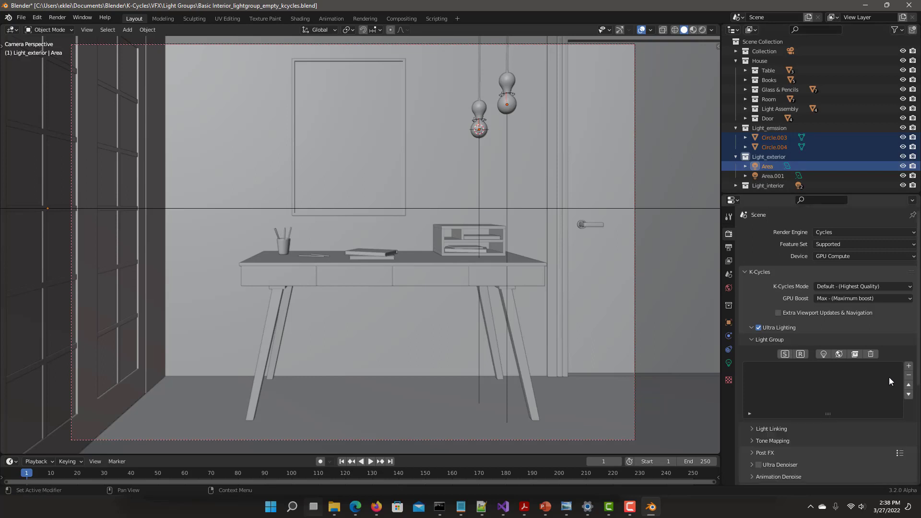
Create a light group for the World, check its assignment in the world properties, and delete the group
click(839, 357)
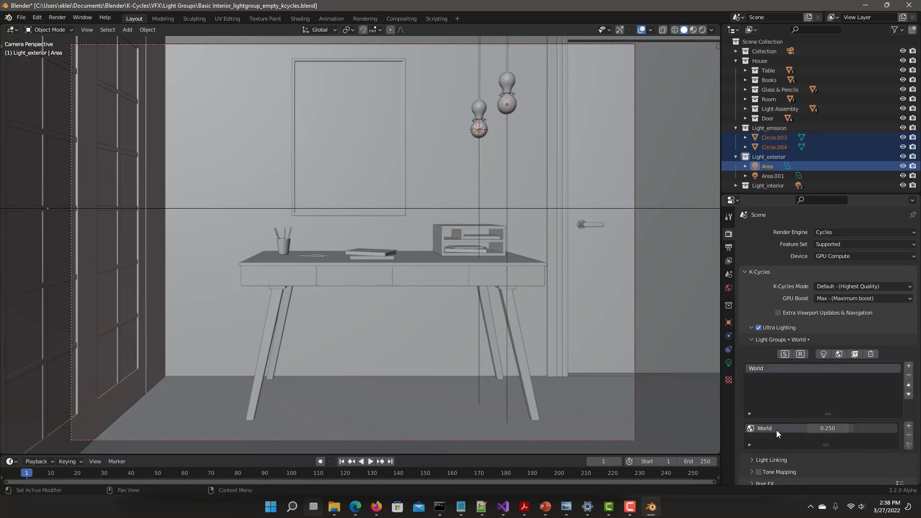
click(828, 354)
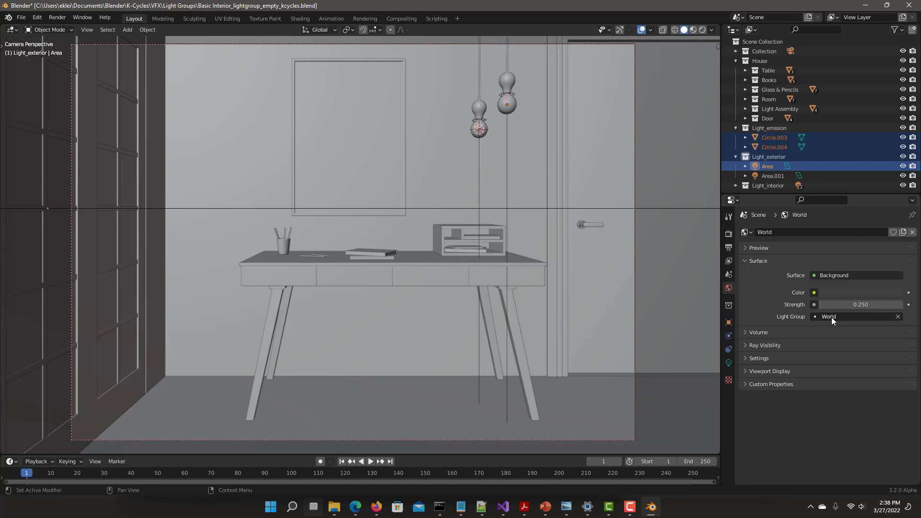
click(728, 234)
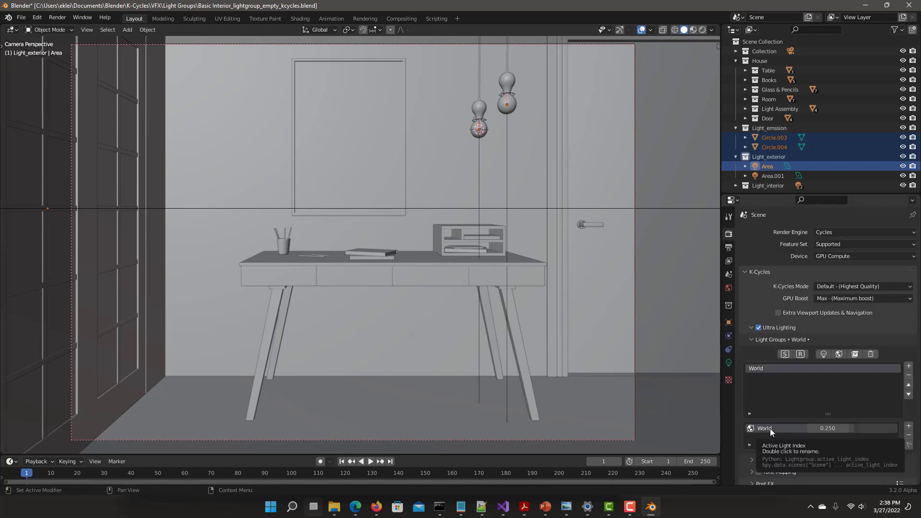
click(909, 375)
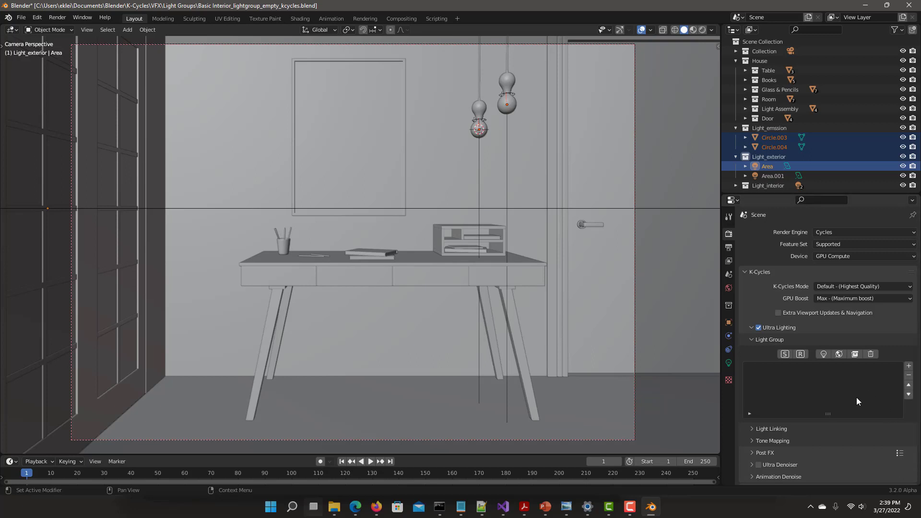
Create light groups from all collections and the world, compare their members with the collections, and clear all groups
click(856, 354)
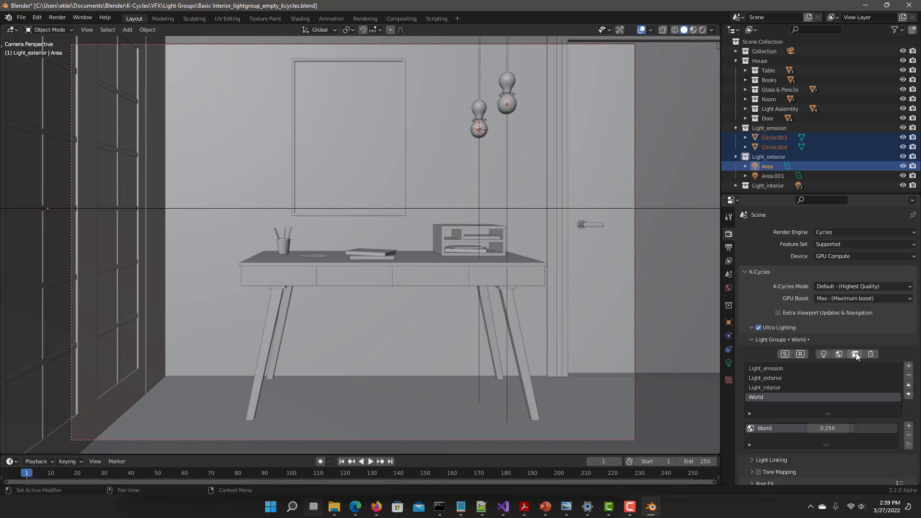
click(736, 185)
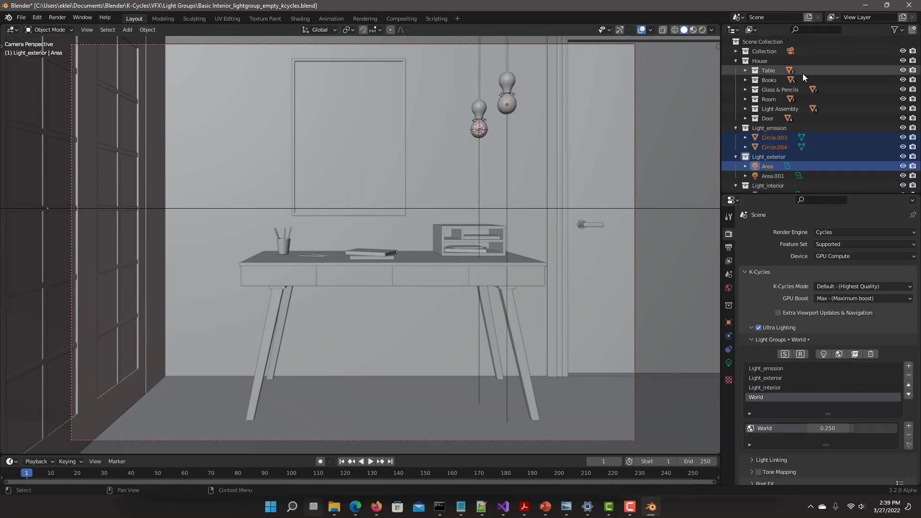
scroll(822, 131, down, 2)
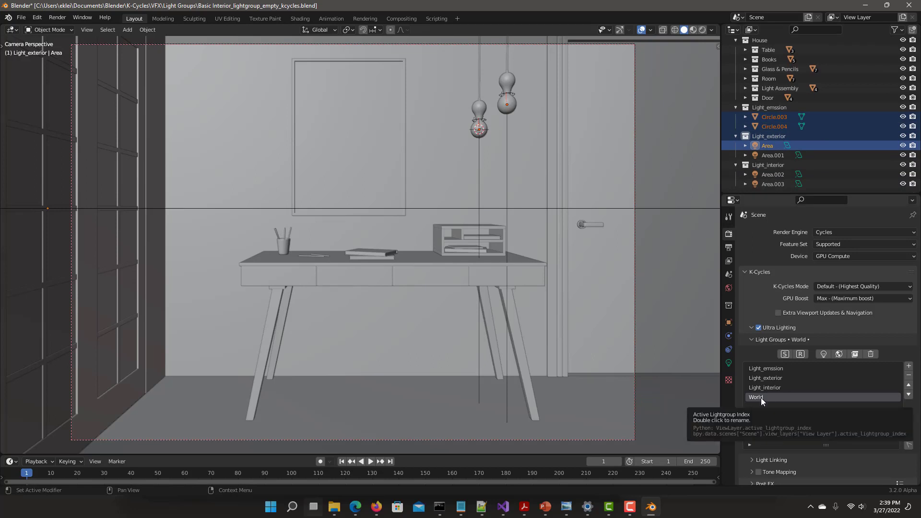
click(771, 381)
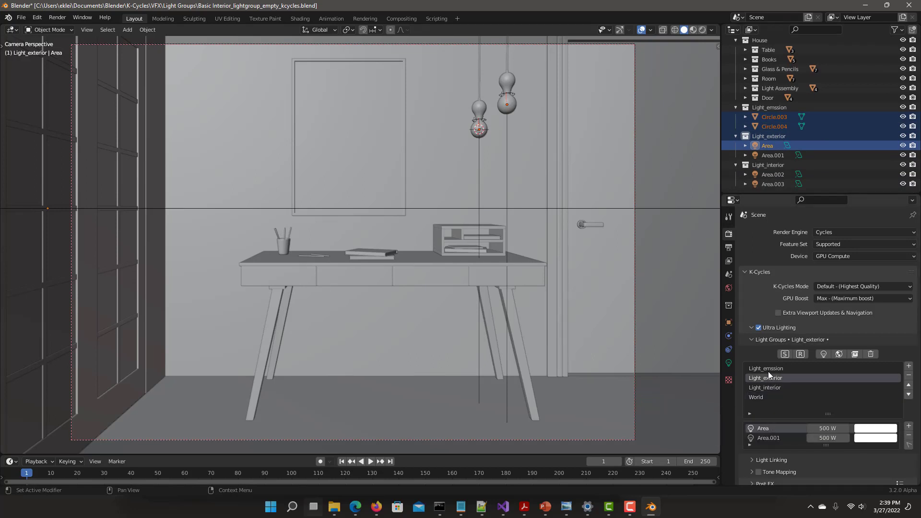
click(767, 370)
click(768, 379)
click(770, 394)
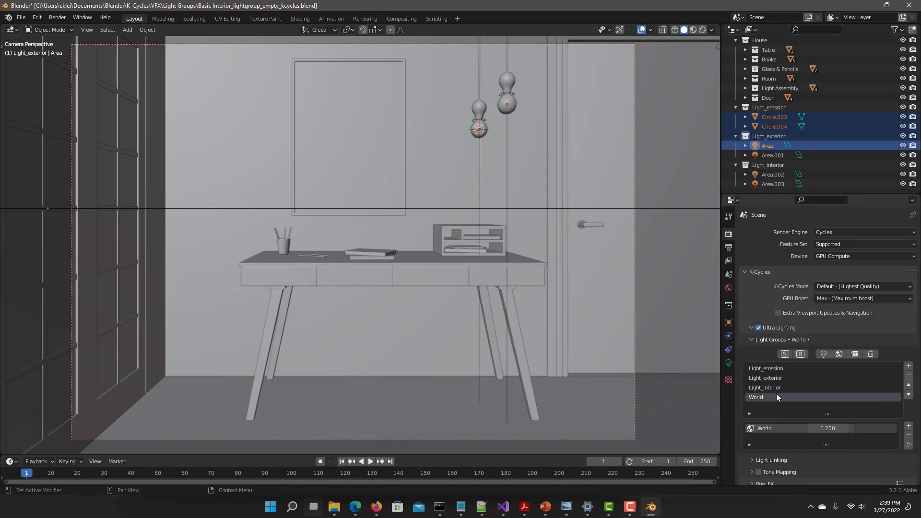
click(870, 355)
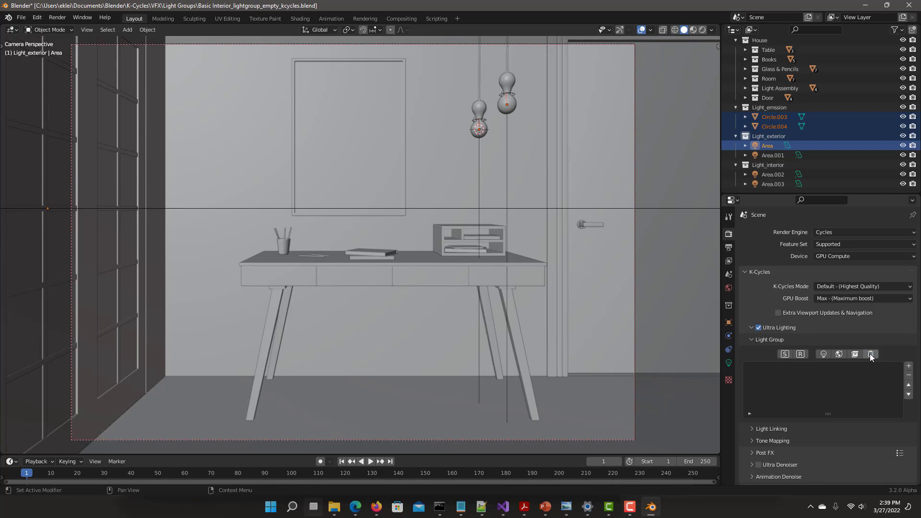
Recreate the light groups from all collections and the world, and move the World group to the top of the list
click(856, 356)
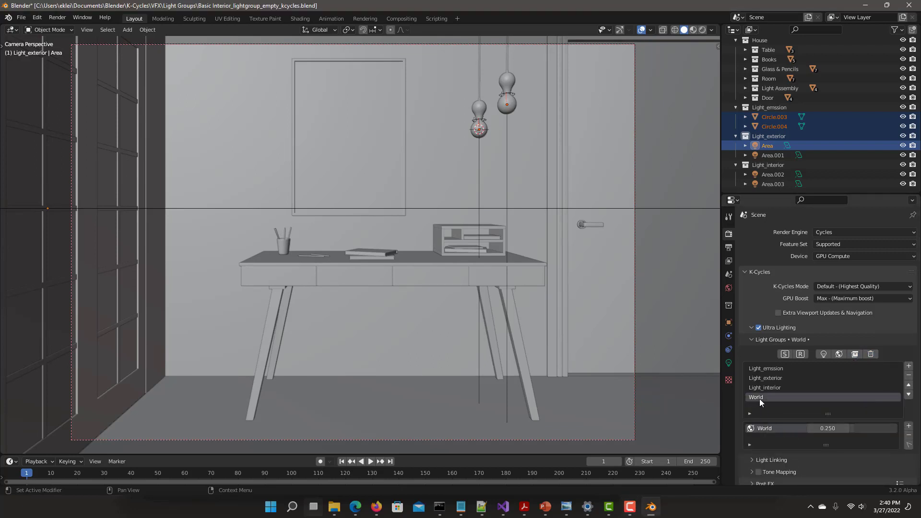
click(909, 387)
click(909, 386)
click(909, 386)
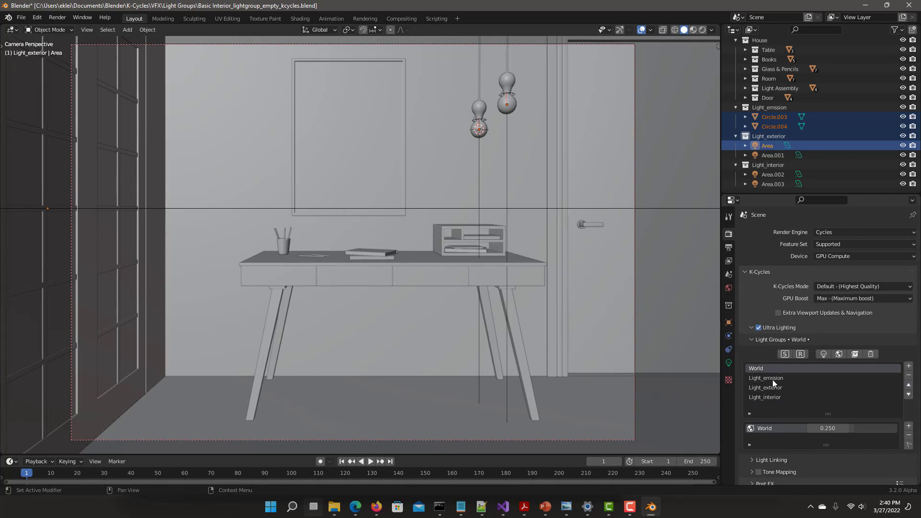
Reorder the Light_emssion group down and back up the list, and clear all light groups
click(772, 379)
click(908, 394)
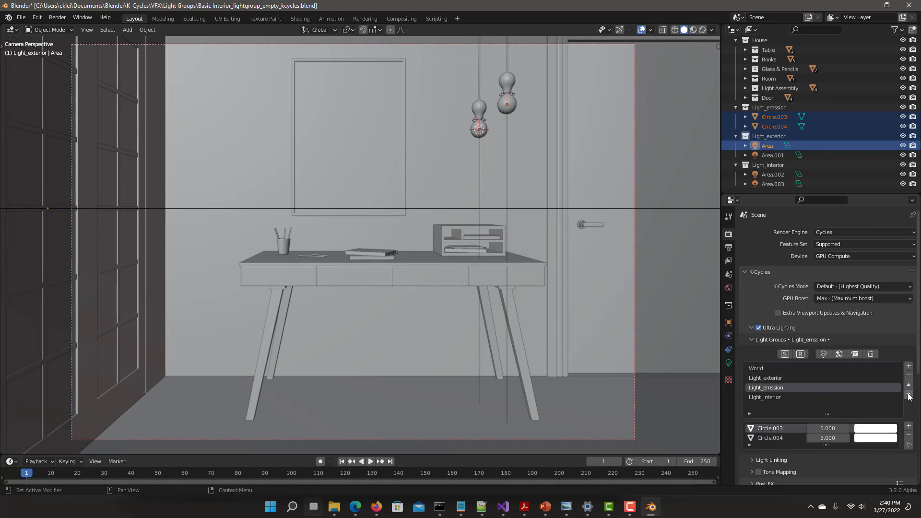
click(908, 395)
click(909, 387)
click(872, 354)
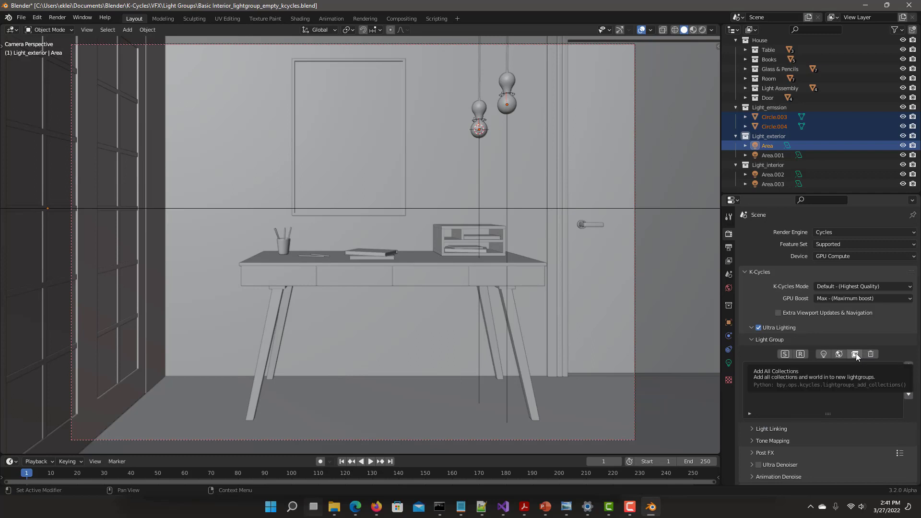
Create light groups from all collections and the world again, and show the viewport in rendered shading
click(856, 353)
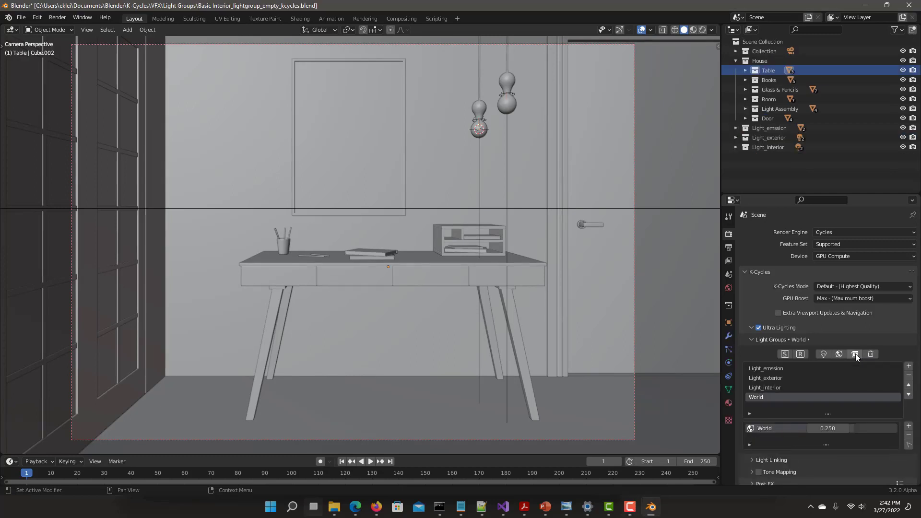
click(702, 31)
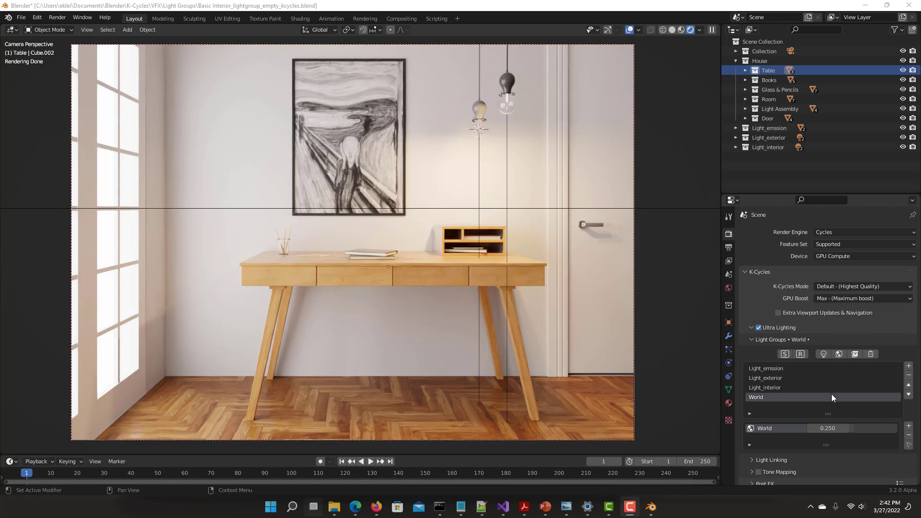
Switch Ultra Lighting off and on repeatedly to compare the rendered view, leaving it enabled
click(758, 327)
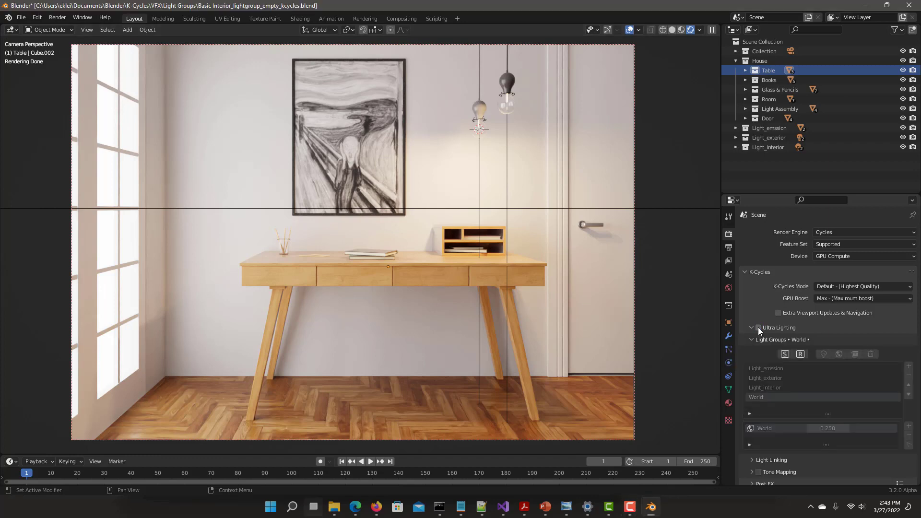
click(758, 327)
click(758, 327)
click(758, 327)
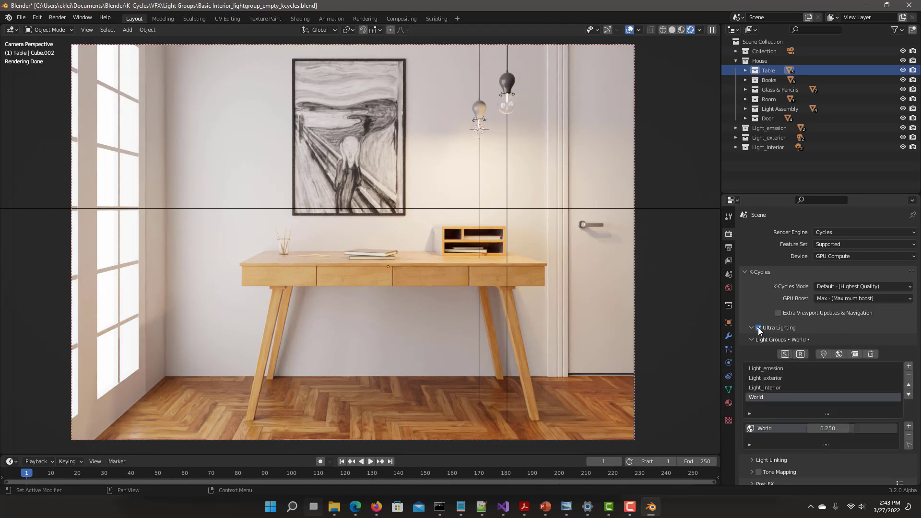
click(758, 327)
click(758, 327)
Enable solo mode for the light groups and view the lighting of each group on its own
click(785, 354)
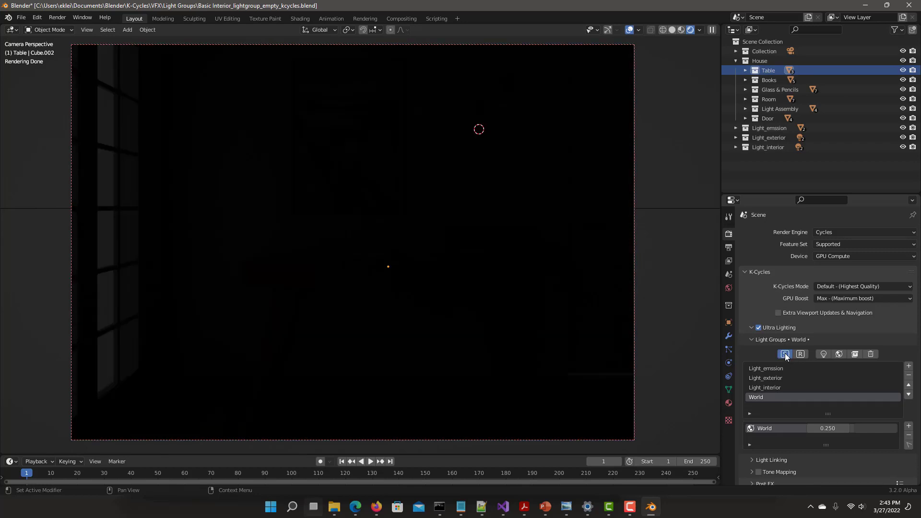
click(762, 387)
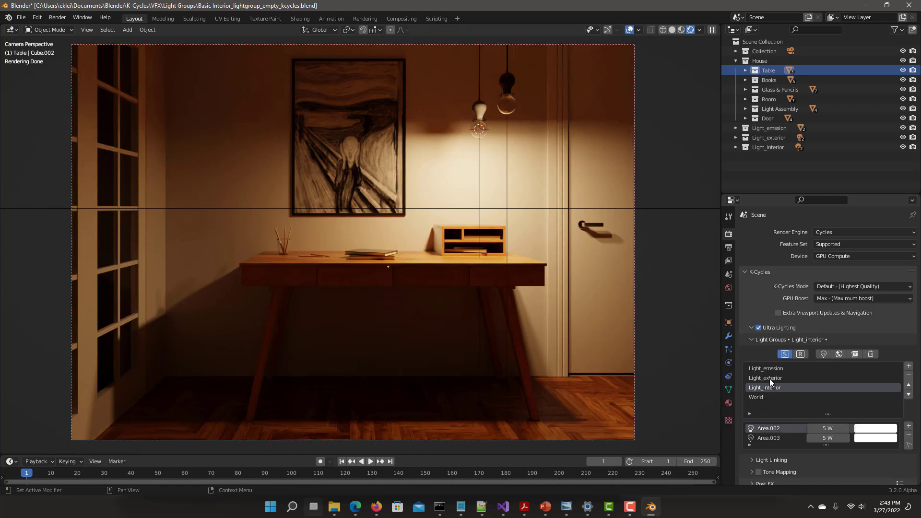
click(770, 379)
click(769, 369)
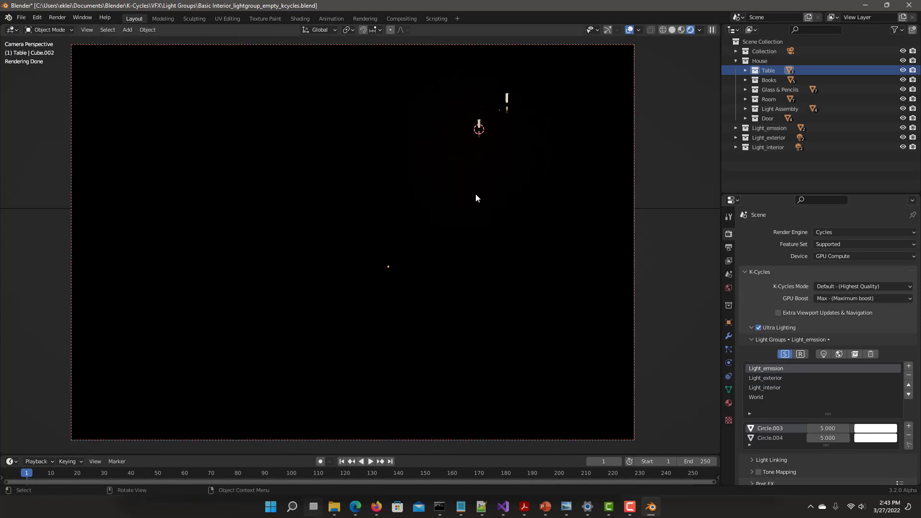
click(758, 397)
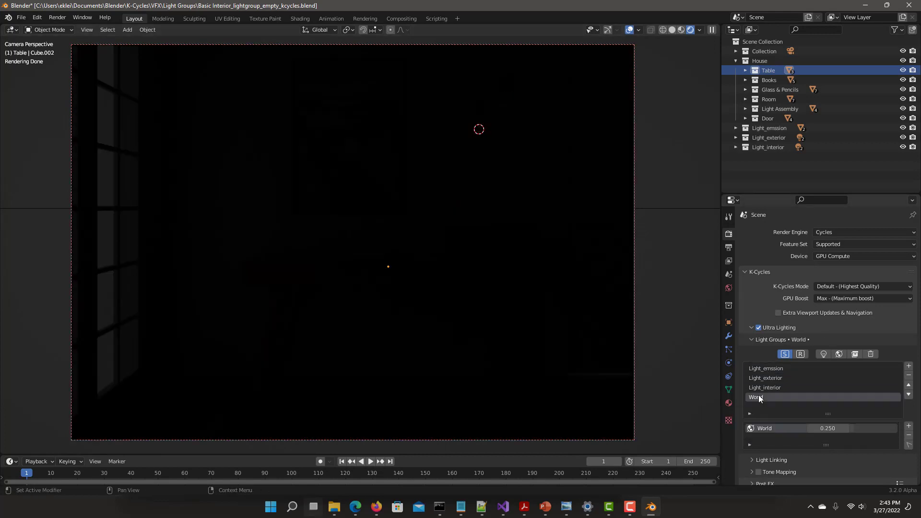
Compare the solo lighting of the Light_exterior, Light_emssion and Light_interior groups again, ending on Light_emssion
click(772, 376)
click(769, 369)
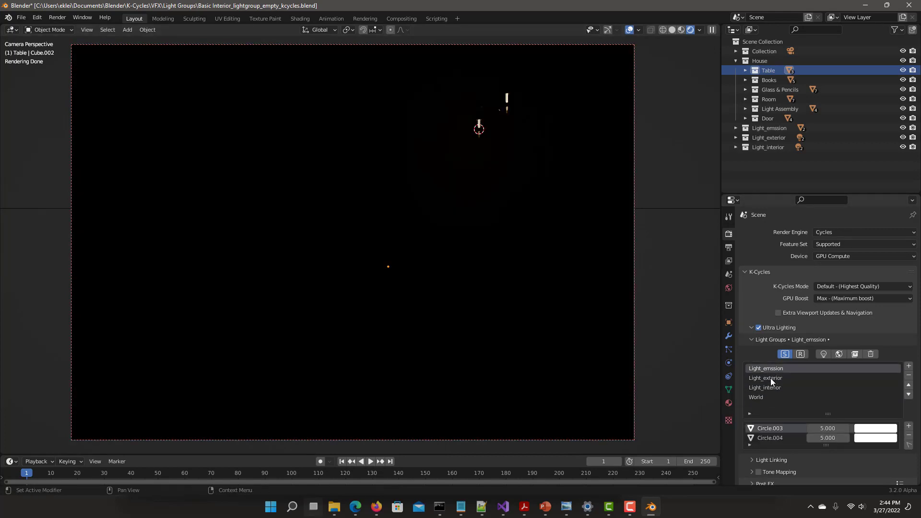
click(771, 379)
click(773, 389)
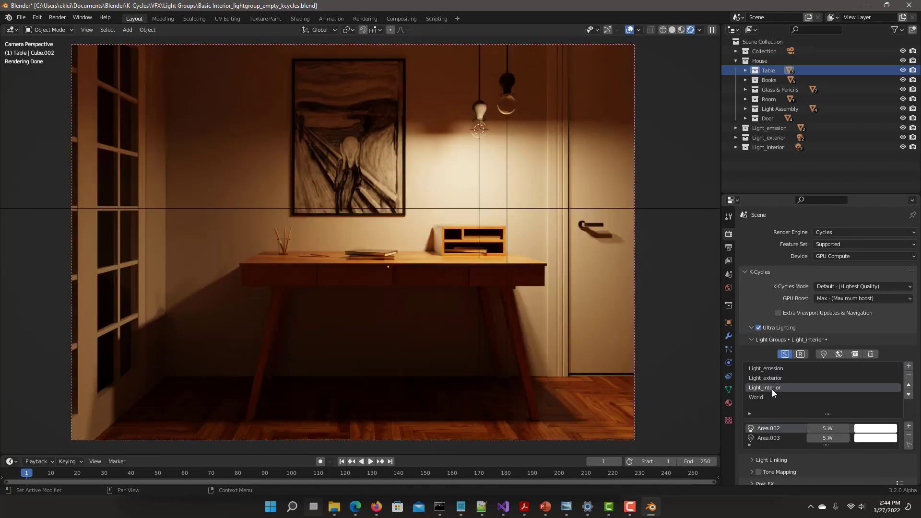
click(771, 380)
click(767, 370)
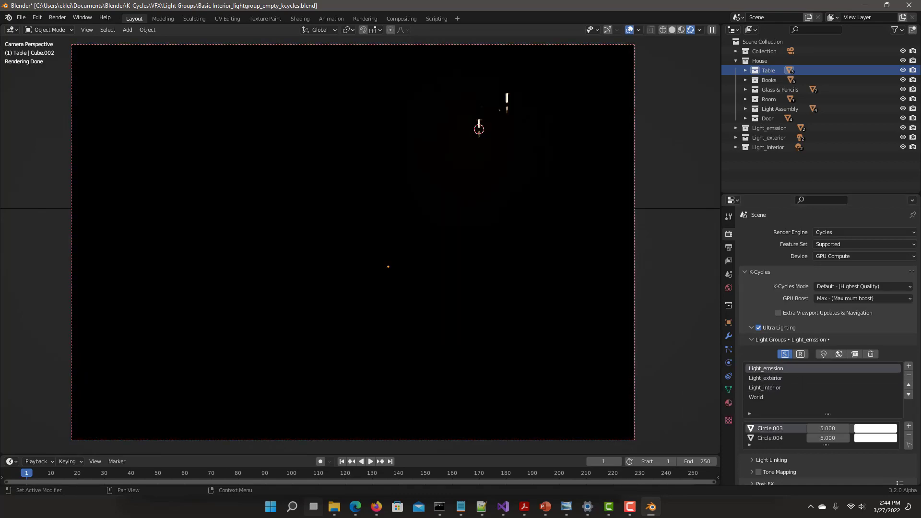
Turn off viewport denoising and view the Light_exterior and Light_interior groups in rendered shading
click(770, 379)
scroll(796, 406, down, 5)
scroll(796, 406, down, 2)
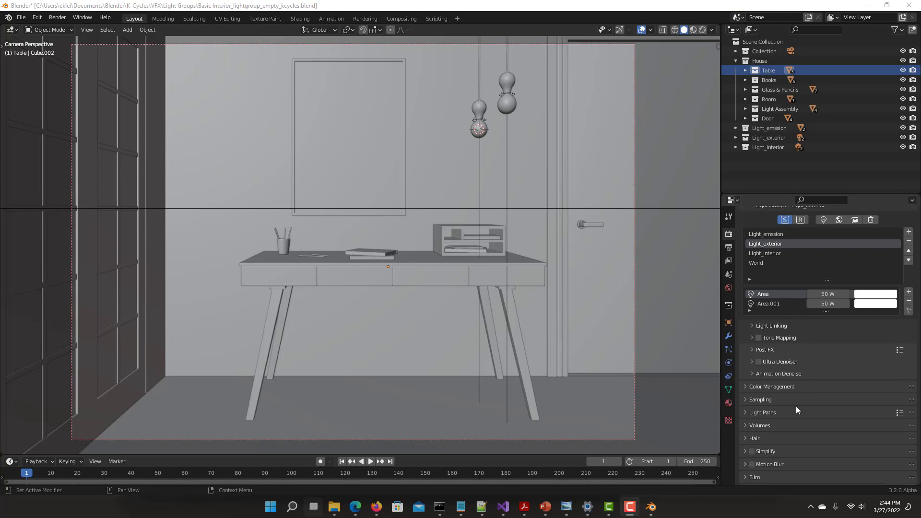
click(761, 400)
click(759, 453)
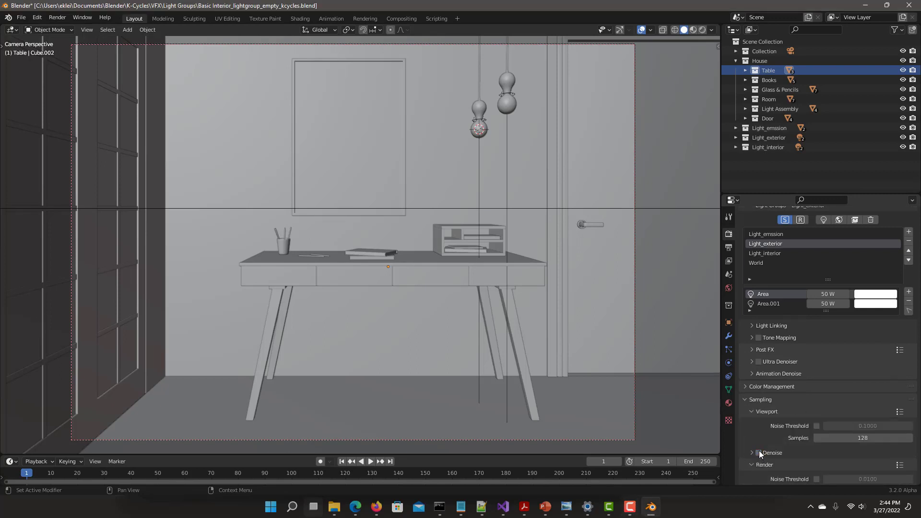
click(701, 30)
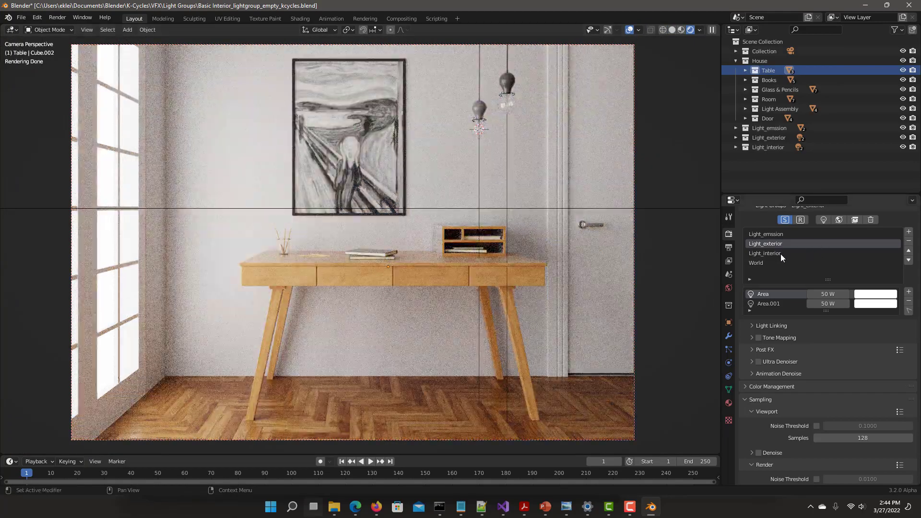
click(779, 254)
click(773, 243)
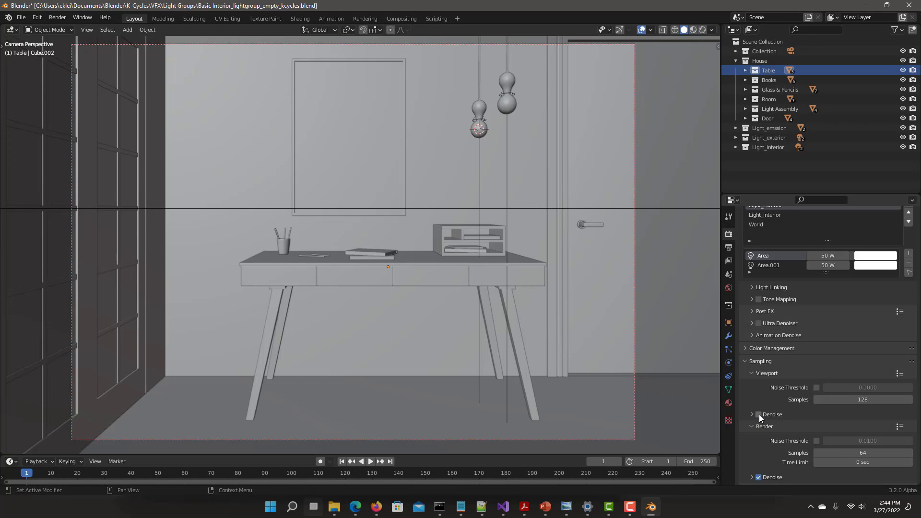
Enable viewport denoising and show the scene in rendered shading again
click(759, 415)
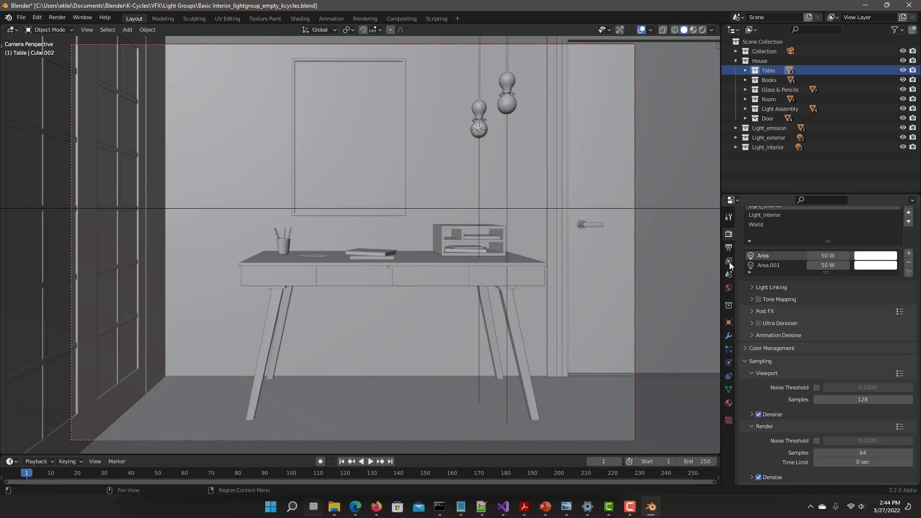
click(701, 30)
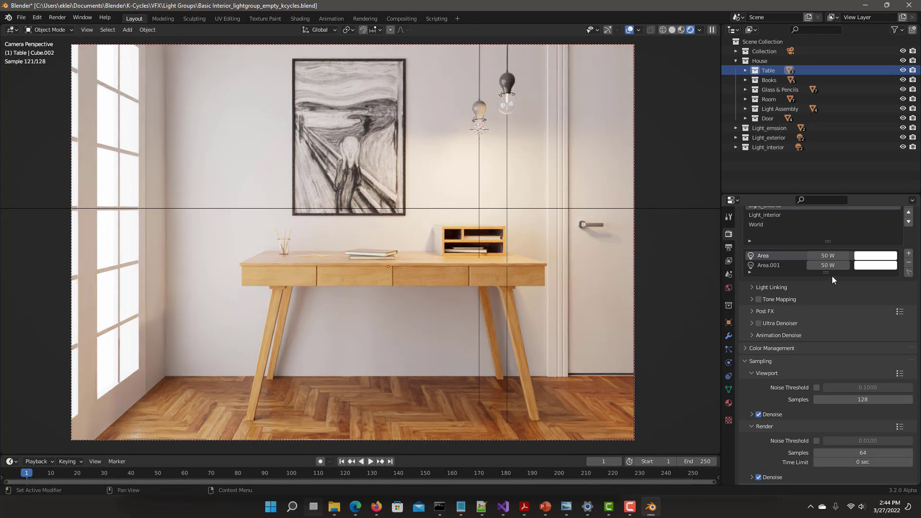
scroll(832, 276, up, 3)
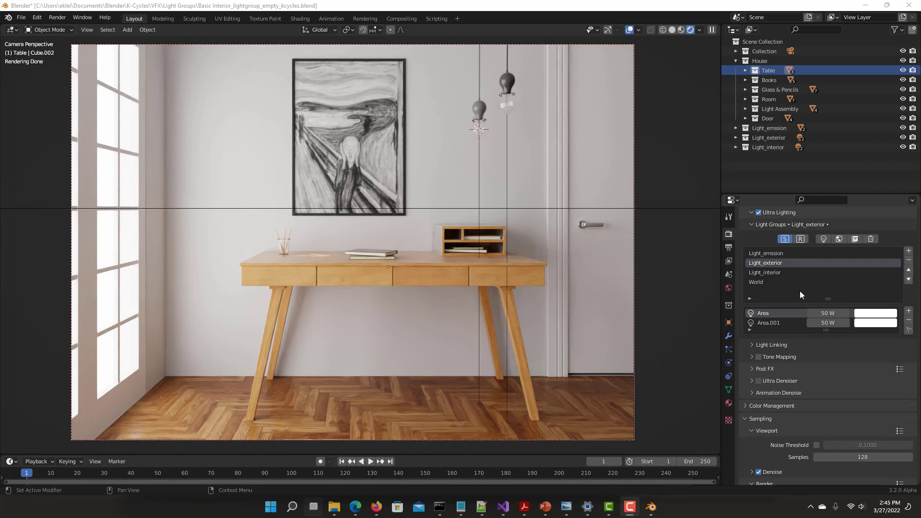
Add the remainder light group and view its lighting with the Light_exterior and Light_emssion groups removed
click(801, 239)
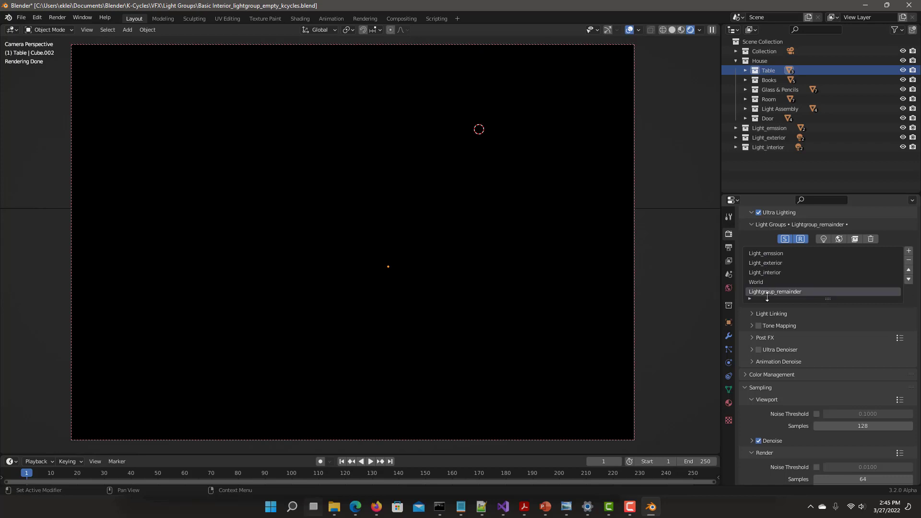
click(767, 263)
click(909, 262)
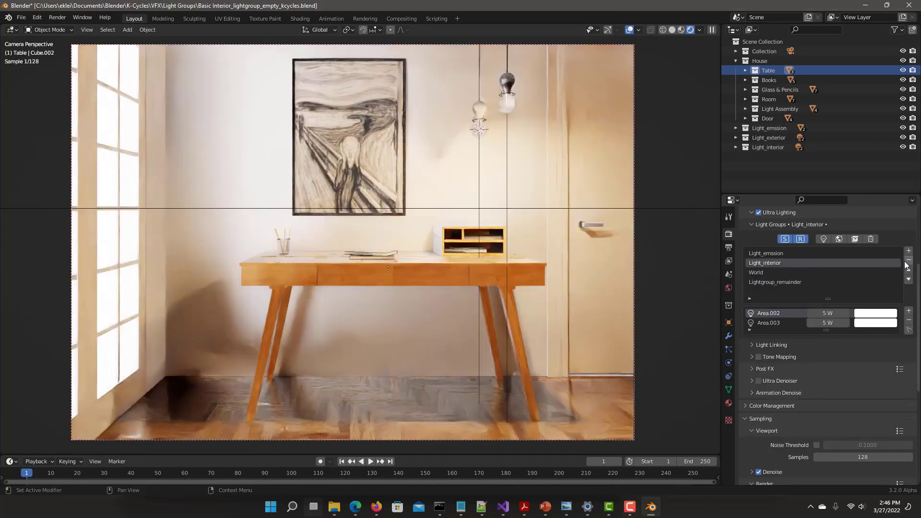
click(909, 260)
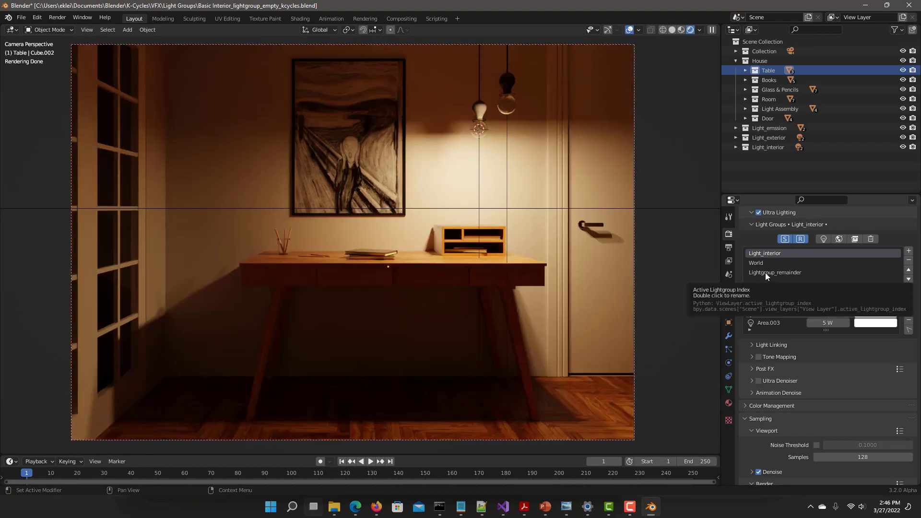
click(765, 272)
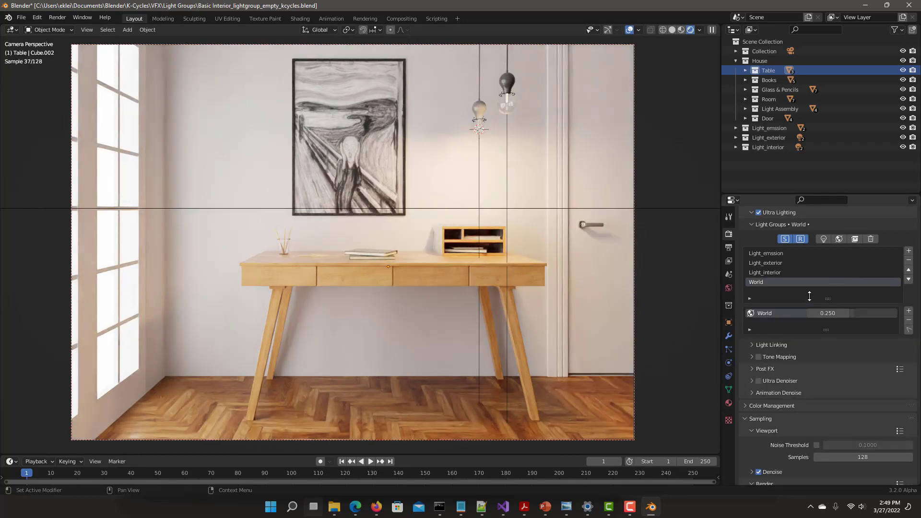
Link the Light_interior group to the Table collection in its light linking list
click(752, 344)
click(763, 264)
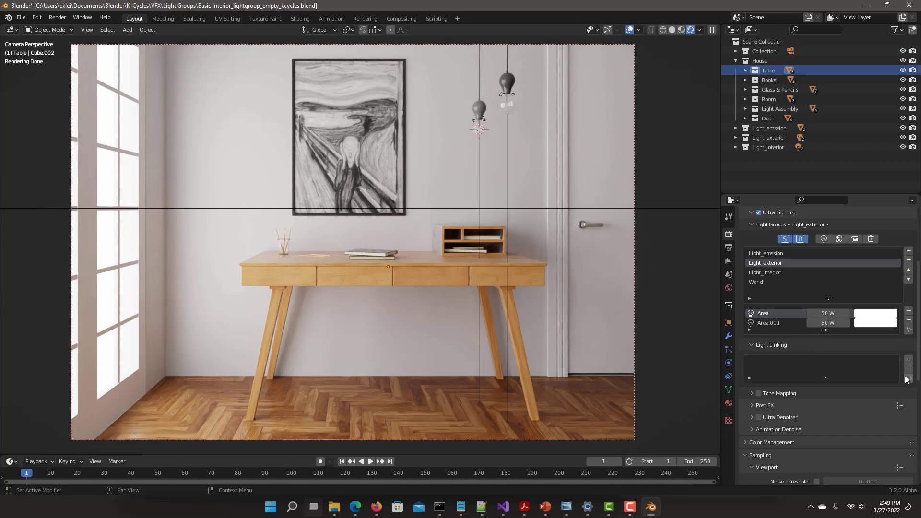
click(763, 272)
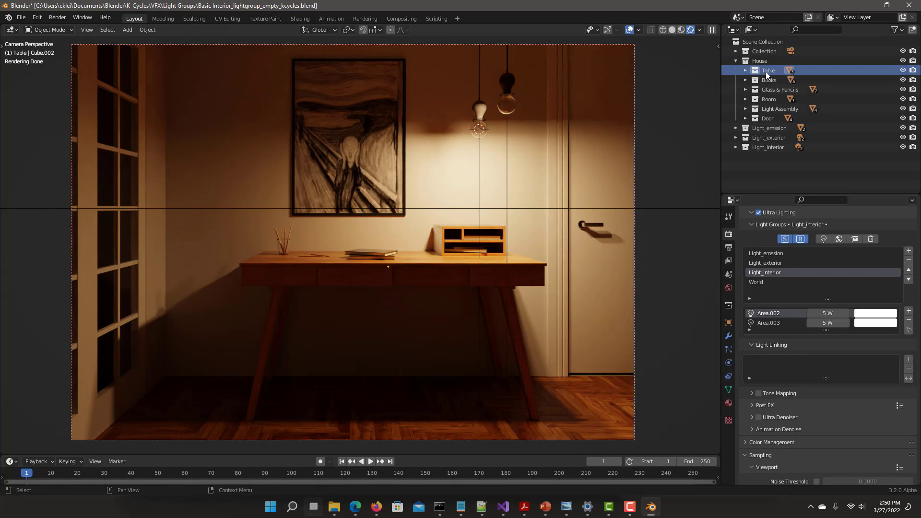
click(909, 359)
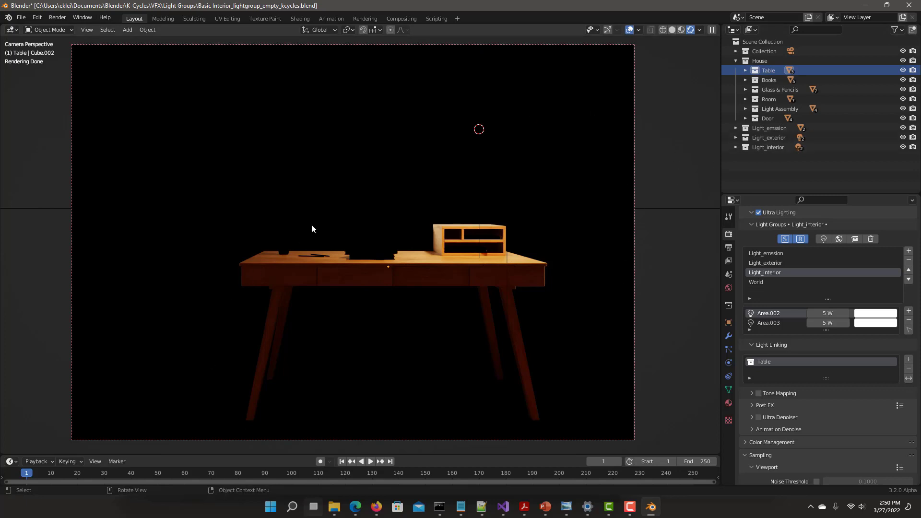
Turn off solo mode and compare the full render with Ultra Lighting off and on
click(785, 239)
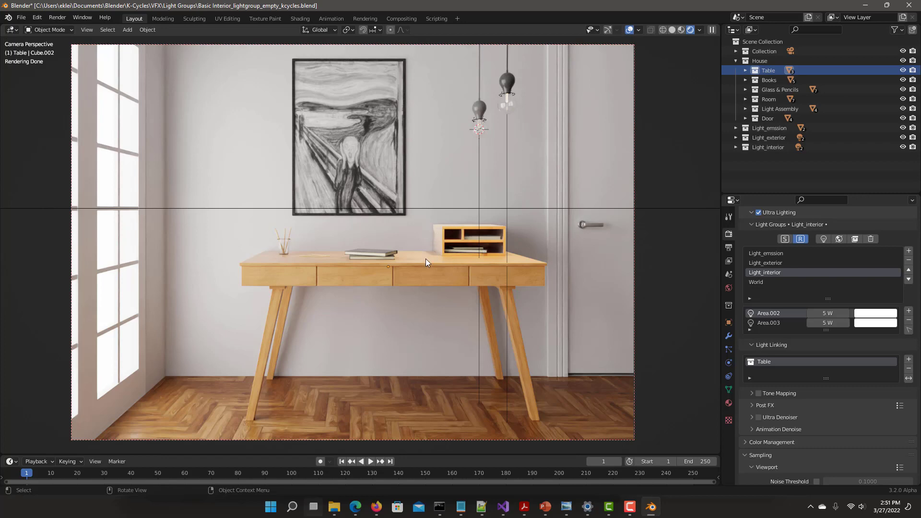
scroll(759, 237, up, 1)
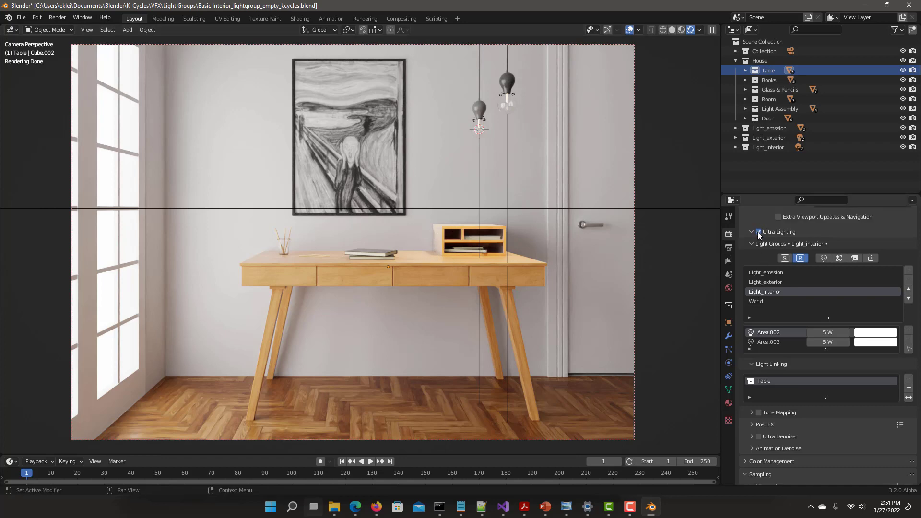
click(758, 232)
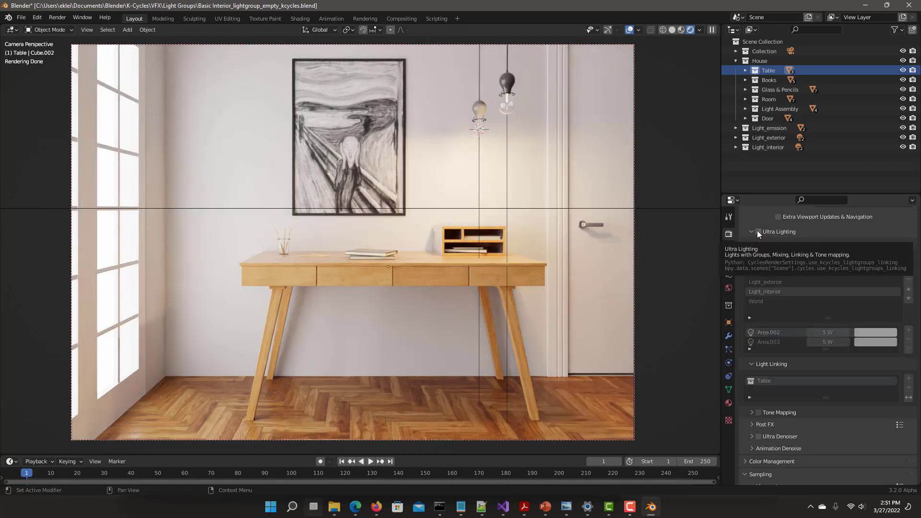
click(759, 232)
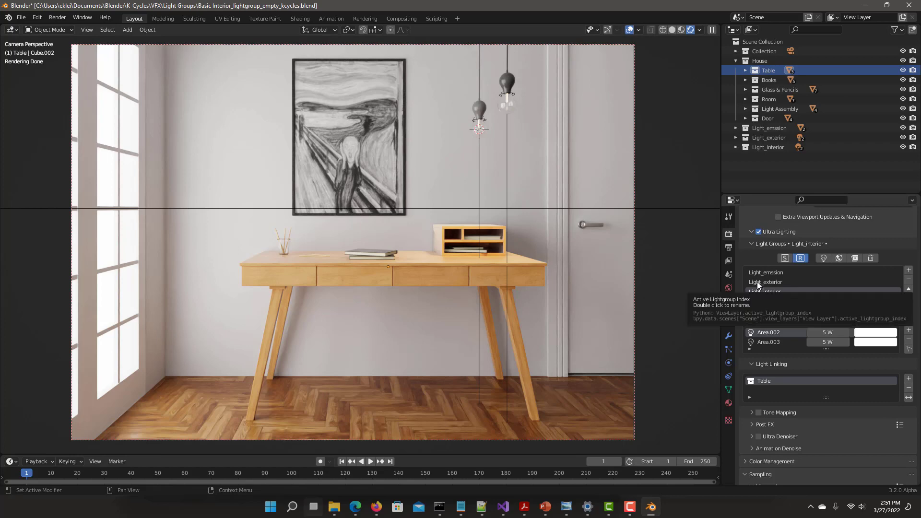
click(784, 259)
scroll(784, 259, down, 2)
click(784, 222)
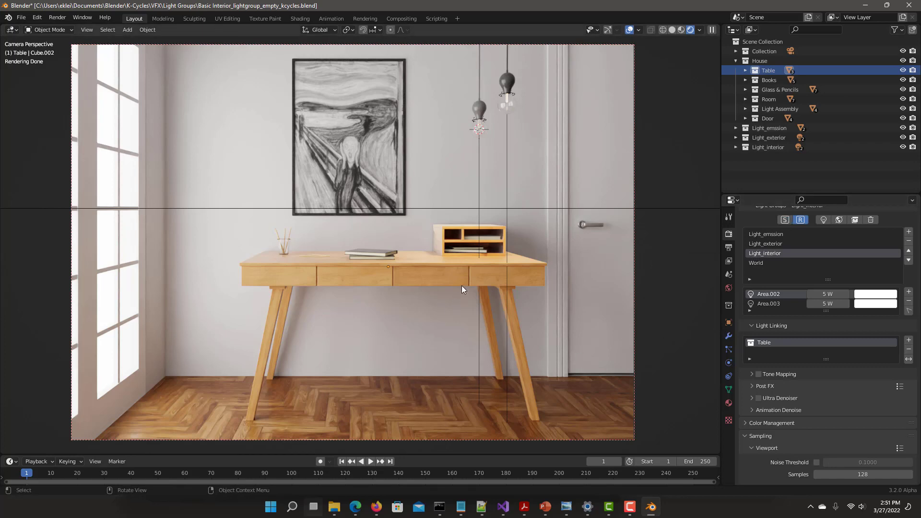
Add the floor object Suelo to the Light_interior group's light linking and view the group in solo mode
click(433, 405)
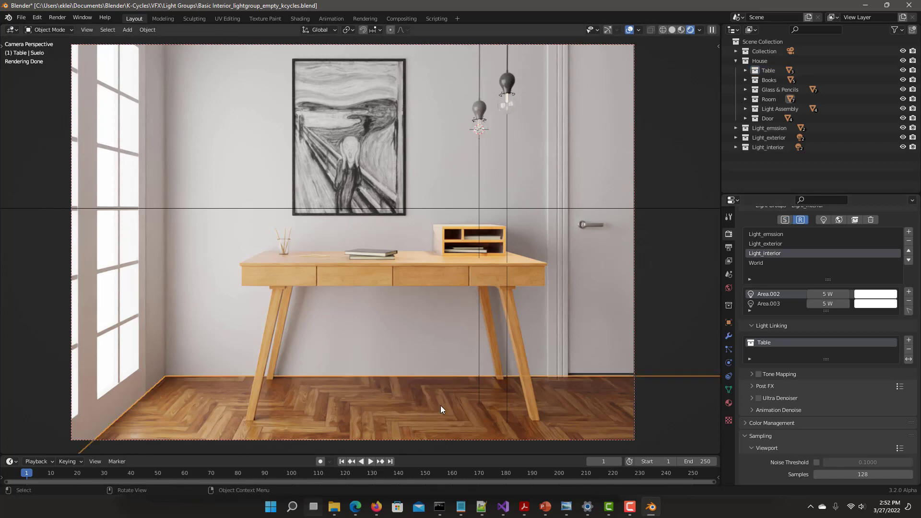
click(908, 341)
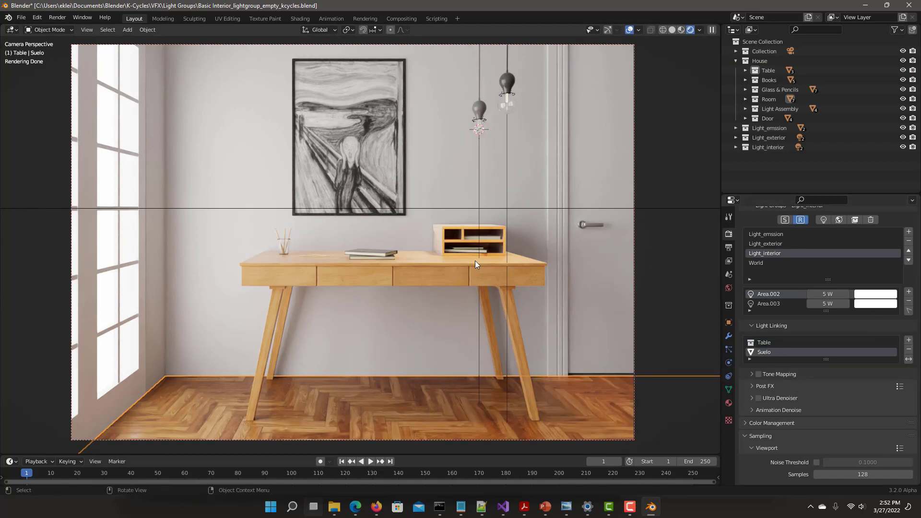
click(784, 220)
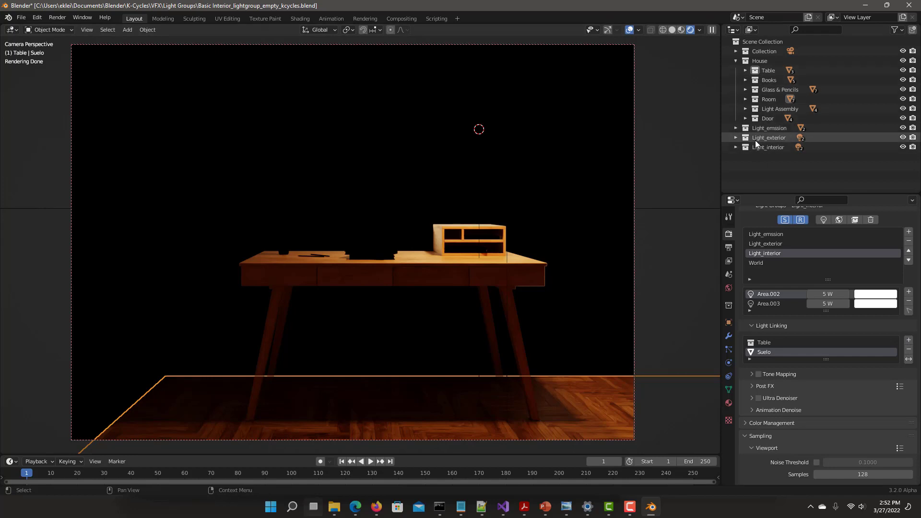
Invert the Light_interior group's light linking to exclude Table and Suelo, and view the full render without solo mode
click(908, 354)
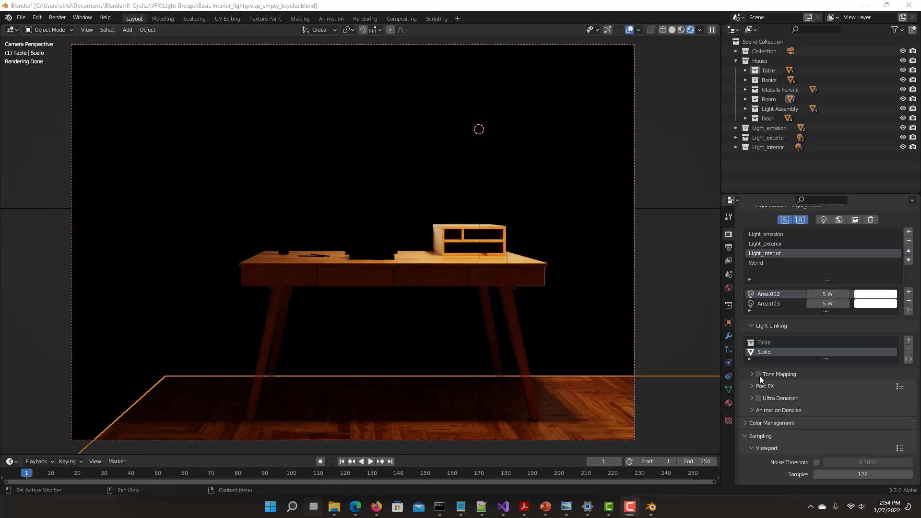
click(909, 359)
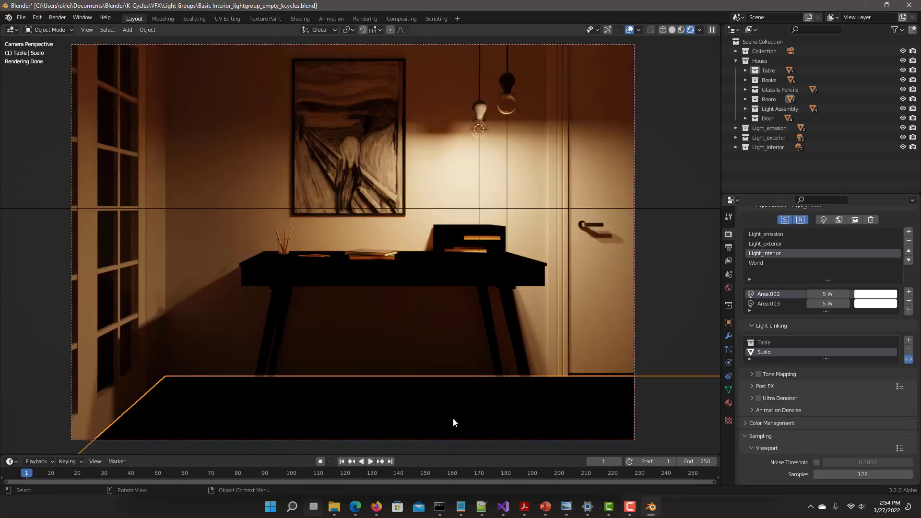
scroll(805, 229, up, 3)
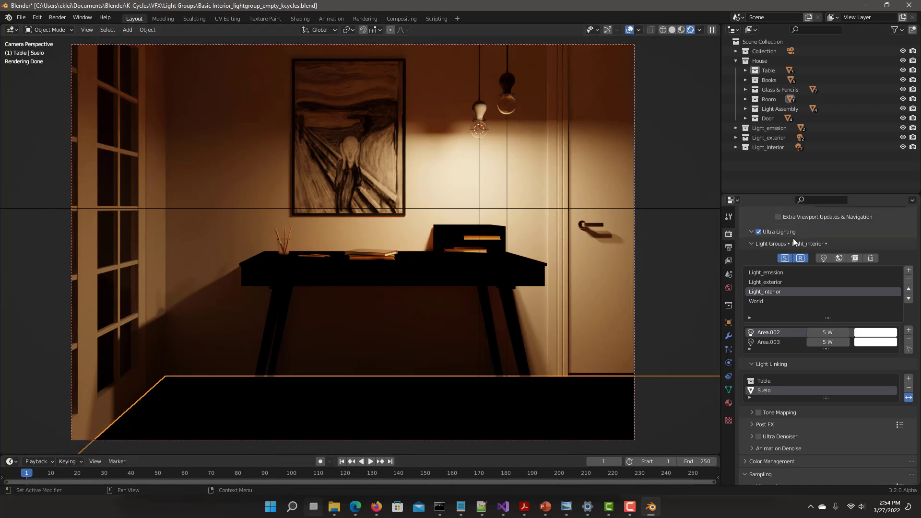
click(787, 278)
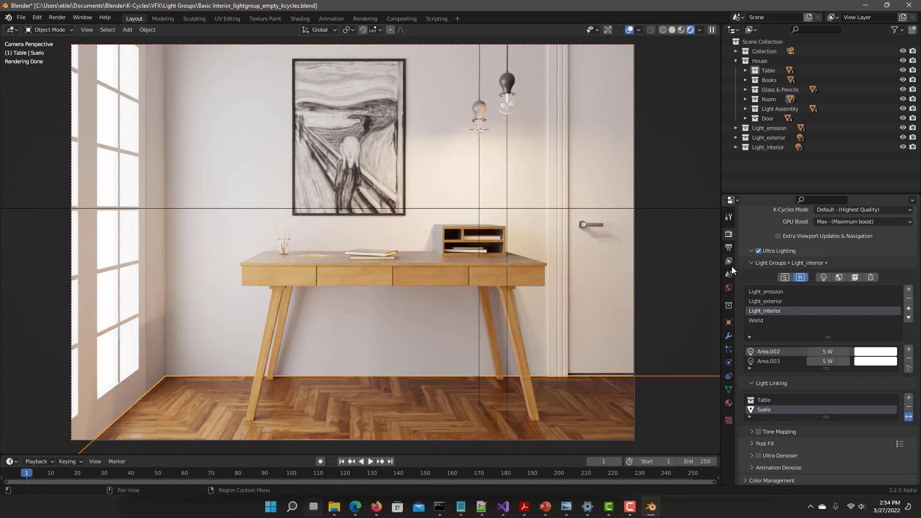
scroll(743, 266, up, 1)
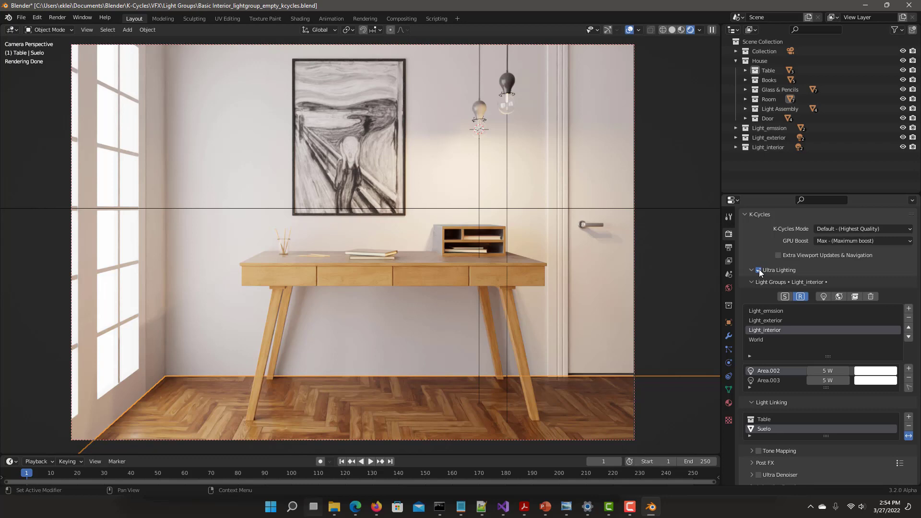
scroll(783, 347, down, 3)
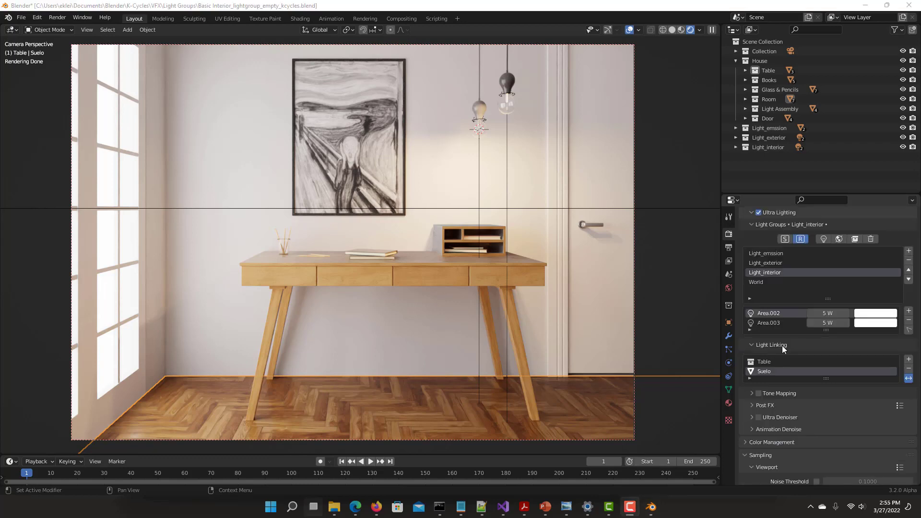
Expand the Tone Mapping settings and enable tone mapping for the Light_interior group
click(752, 393)
scroll(791, 414, down, 3)
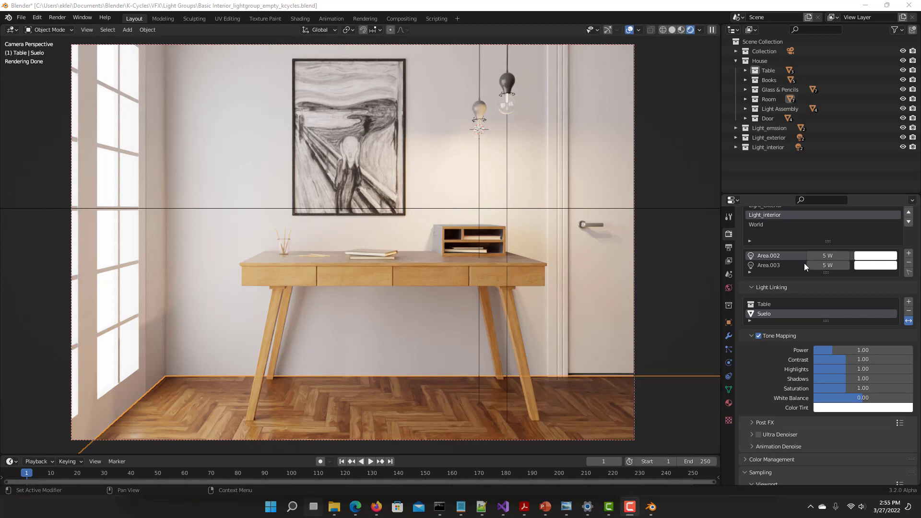
scroll(804, 263, up, 2)
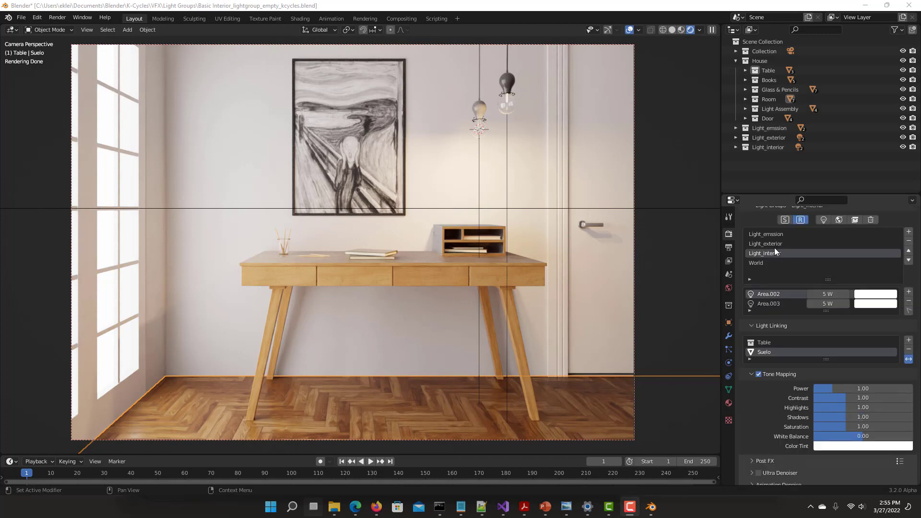
Turn on solo mode for Light_interior and switch off its light linking inversion
click(785, 221)
click(909, 359)
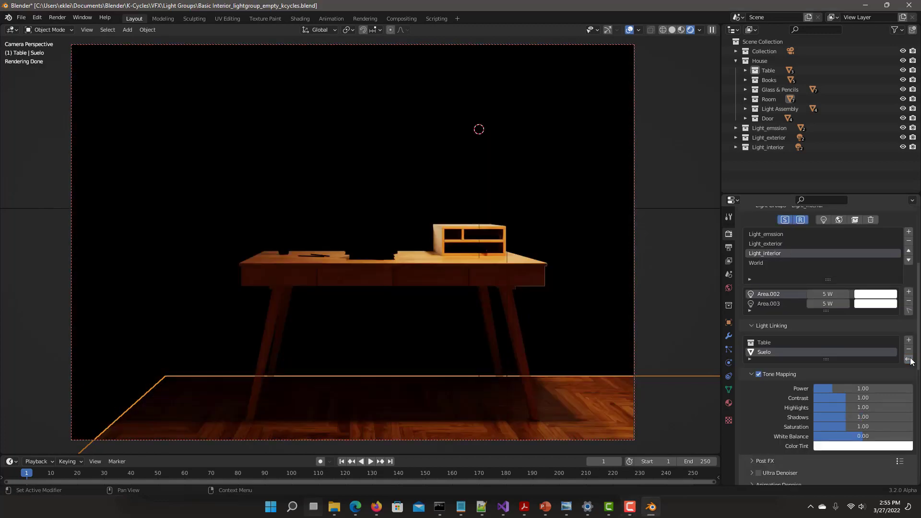
scroll(902, 367, down, 1)
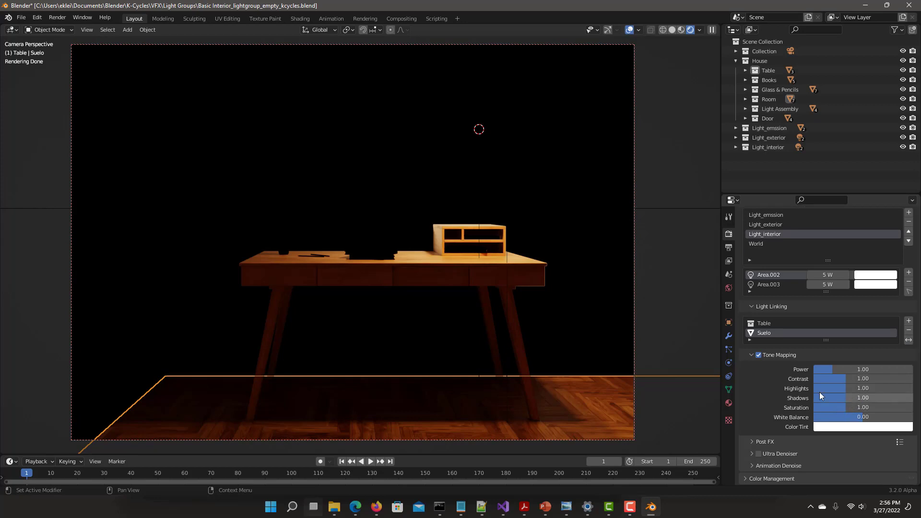
Try a power of 50 W for the Light_interior area lights and restore it to 5 W
click(827, 274)
text(50)
key(Return)
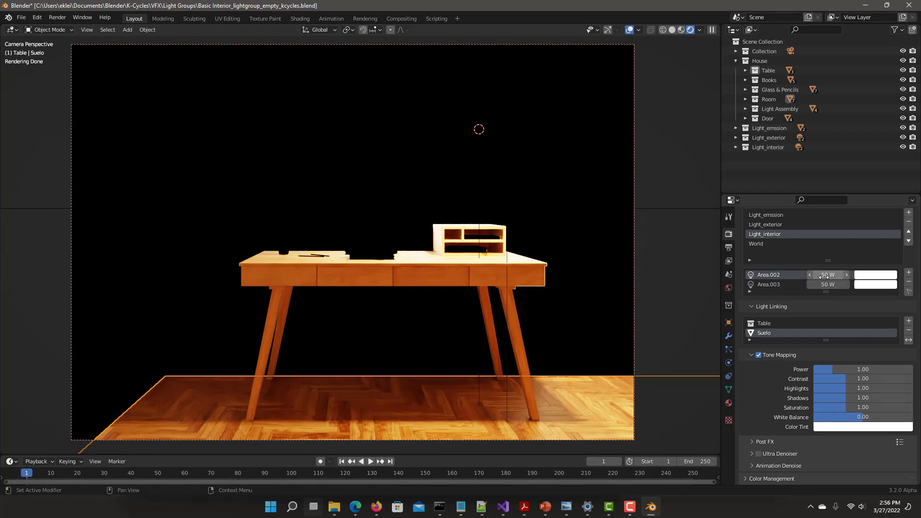
click(828, 275)
text(5)
key(Return)
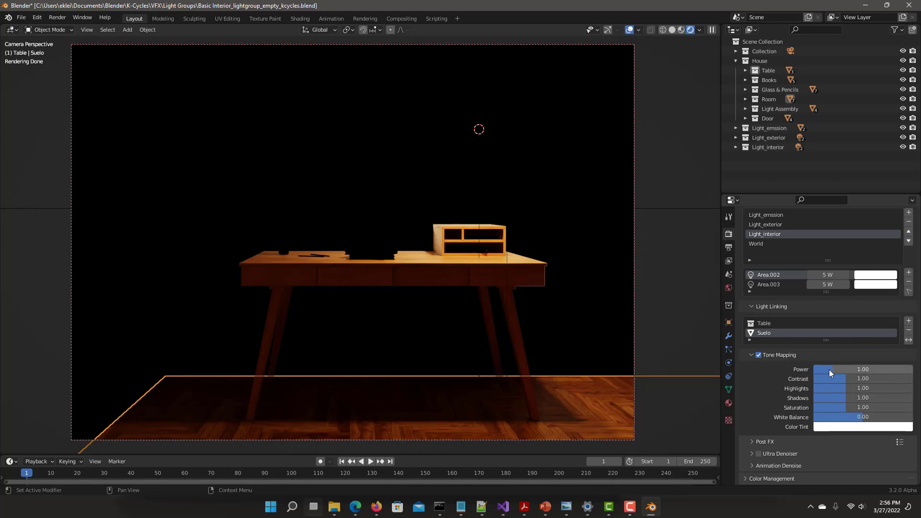
Set the Light_interior tone mapping power to 1.67 and contrast to 0.83
mouse_move(829, 370)
mouse_down()
mouse_move(869, 369)
mouse_move(846, 369)
mouse_move(842, 379)
mouse_up()
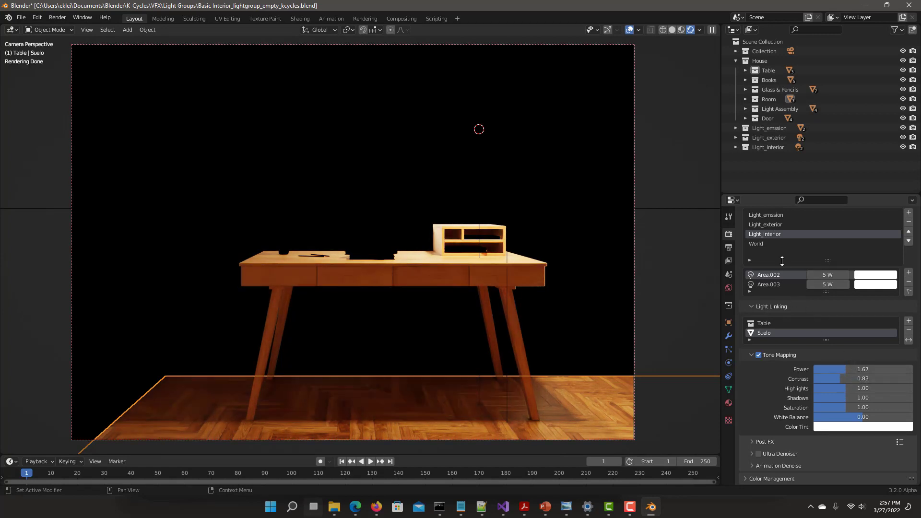
Turn off solo mode and set the Light_interior saturation to 1.39 and white balance to -0.46
scroll(781, 259, up, 1)
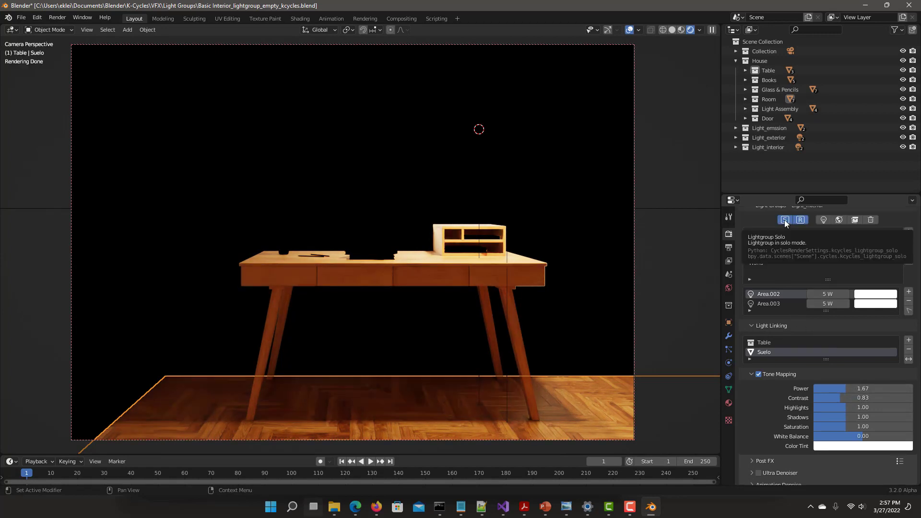
click(785, 220)
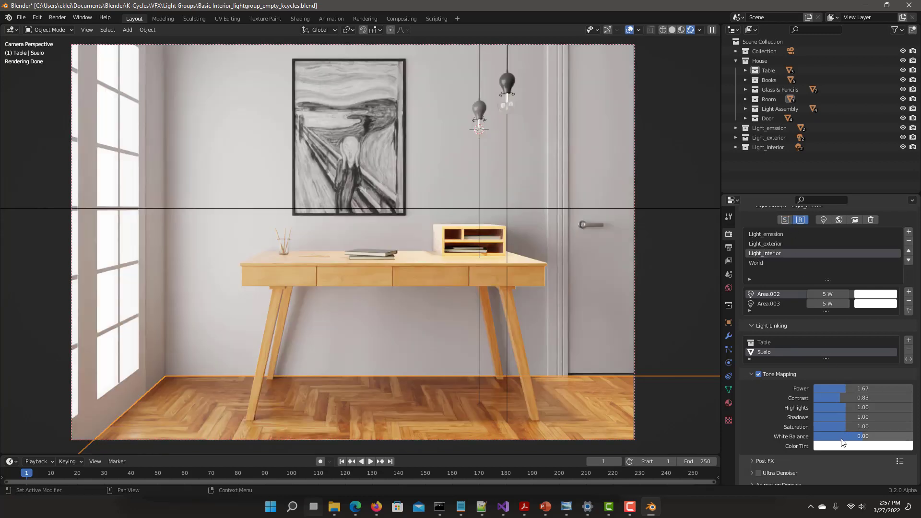
mouse_move(843, 427)
mouse_down()
mouse_move(862, 427)
mouse_move(854, 445)
mouse_move(826, 438)
mouse_move(840, 437)
mouse_up()
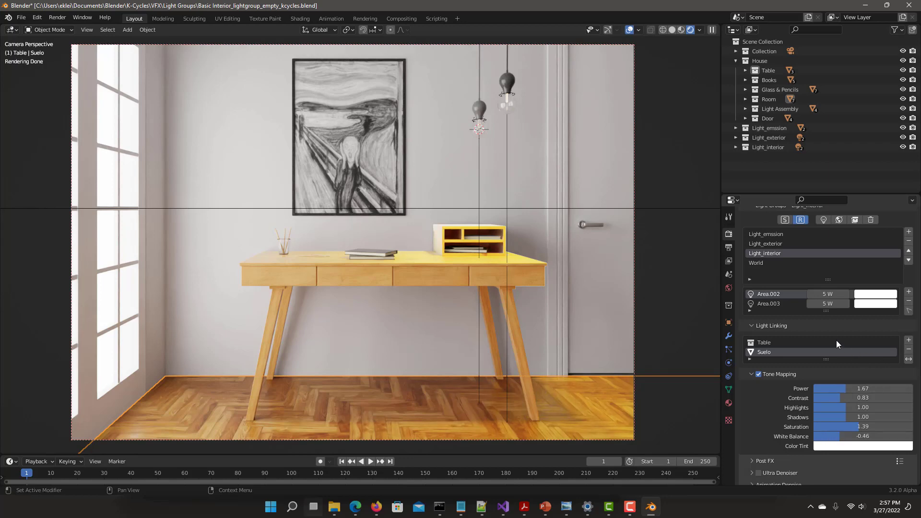
Enable tone mapping for the Light_exterior group and set its power to 0.59, checking the group briefly in solo mode
click(766, 244)
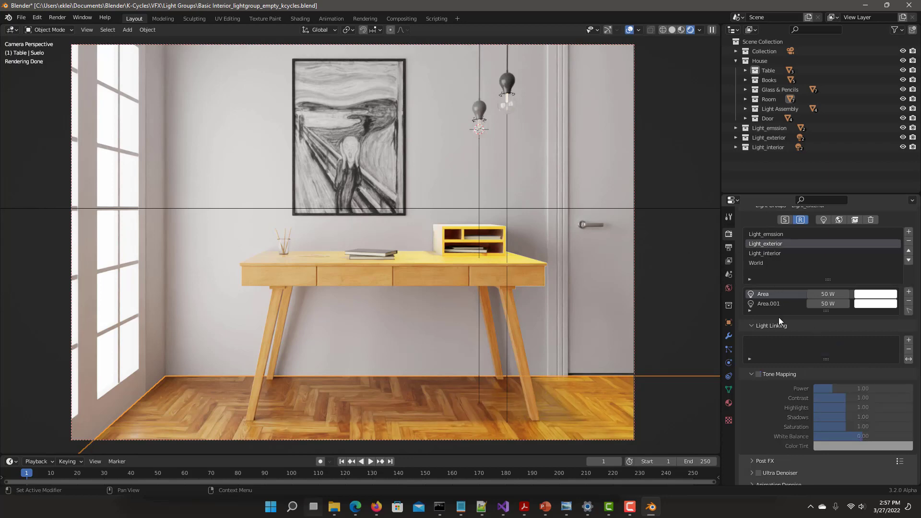
click(760, 373)
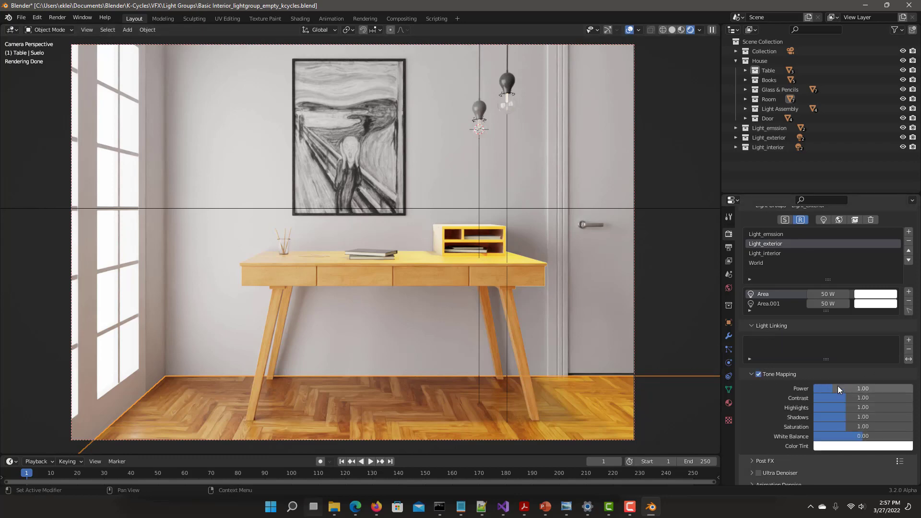
drag(832, 389, 825, 388)
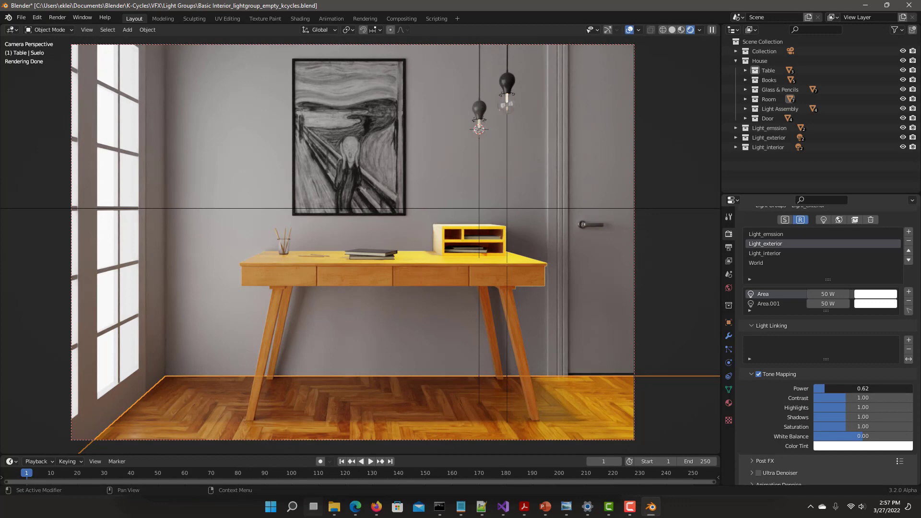
click(784, 220)
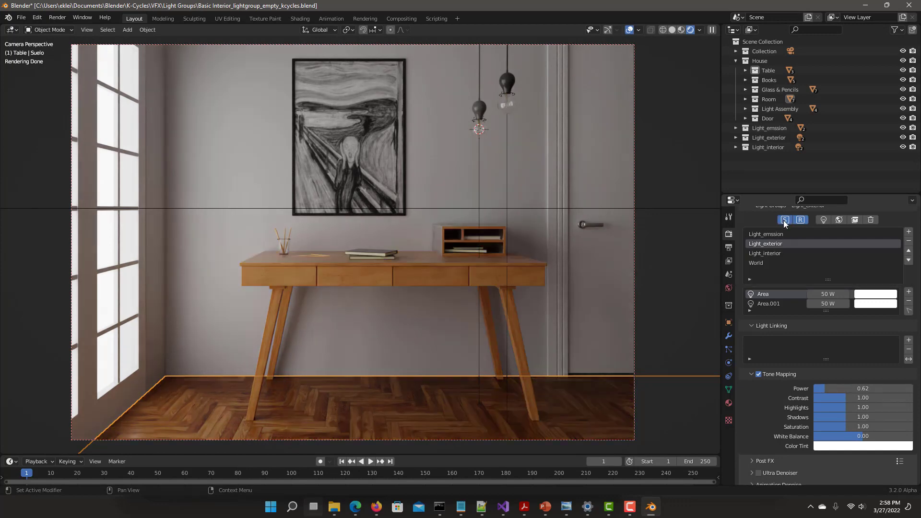
click(784, 220)
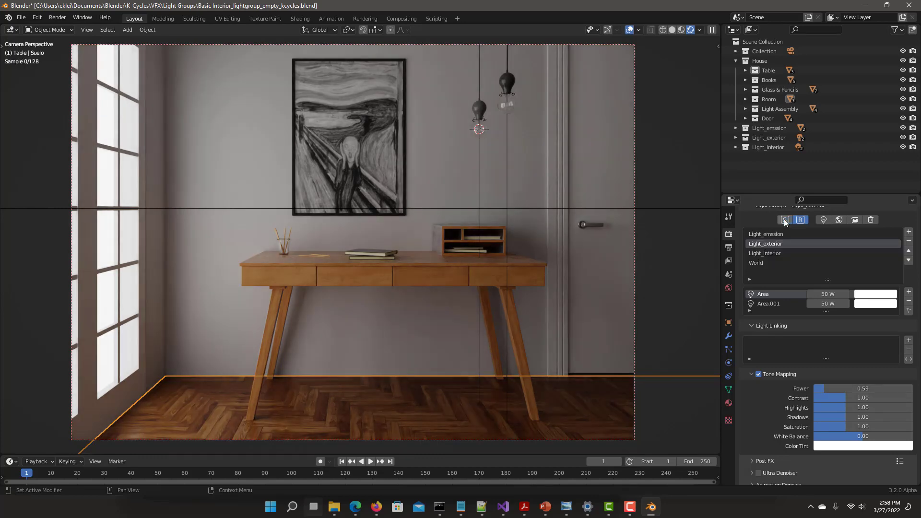
Set the Light_exterior saturation to 0.78 and check the Light_interior group briefly in solo mode
drag(863, 427, 833, 428)
click(763, 253)
click(783, 220)
click(785, 221)
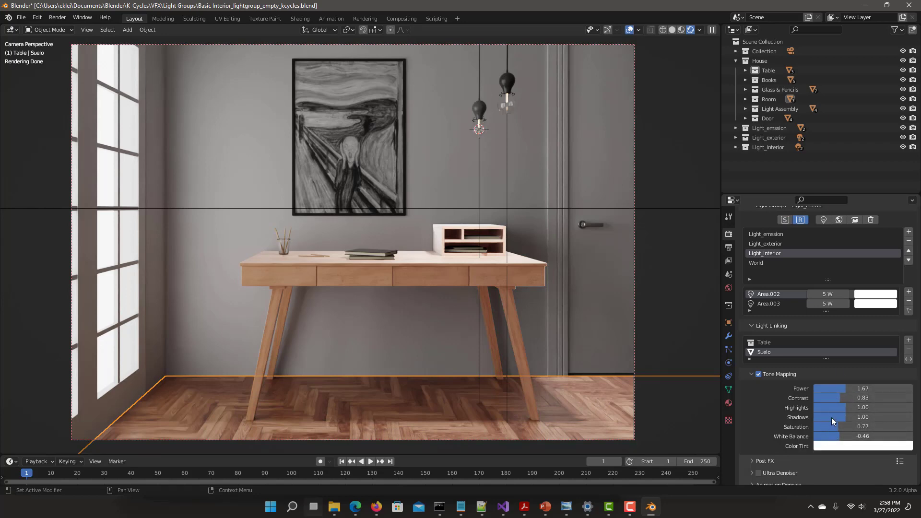
Undo the last Light_interior saturation change and set the Light_exterior tone mapping power to 0.64
key(ctrl+z)
click(778, 243)
drag(825, 392, 825, 393)
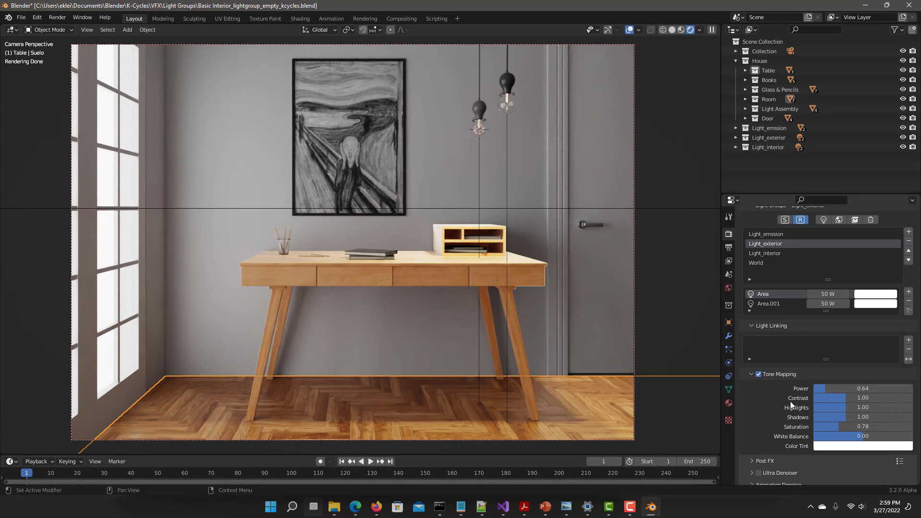
Render the current frame and examine the image in the render window
key(F12)
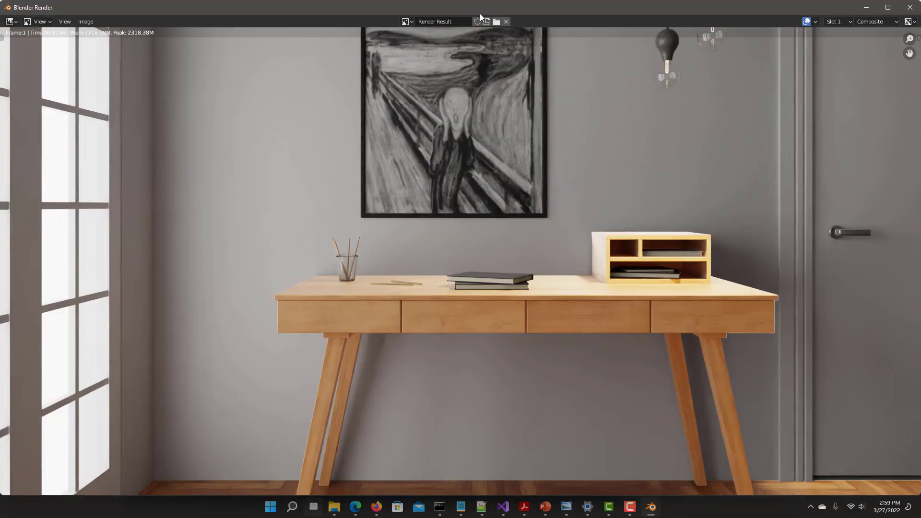
double_click(480, 14)
drag(486, 28, 471, 17)
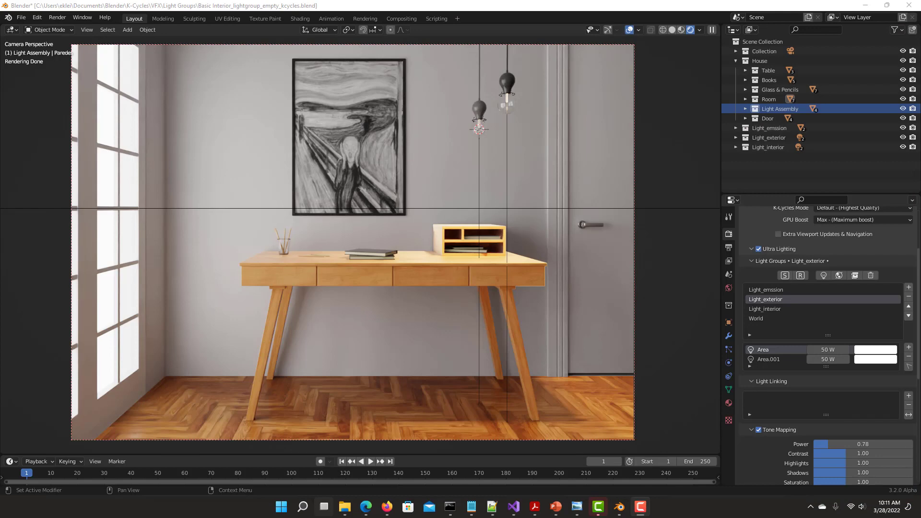
Collapse the Ultra Lighting settings and enable Bloom and Flares in Post FX with its settings expanded
click(831, 250)
click(753, 300)
scroll(741, 239, down, 1)
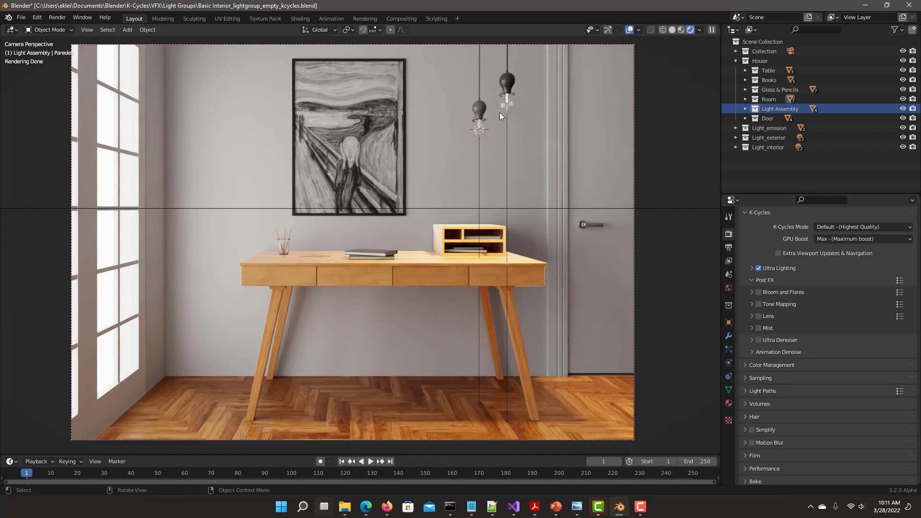
click(759, 292)
click(752, 293)
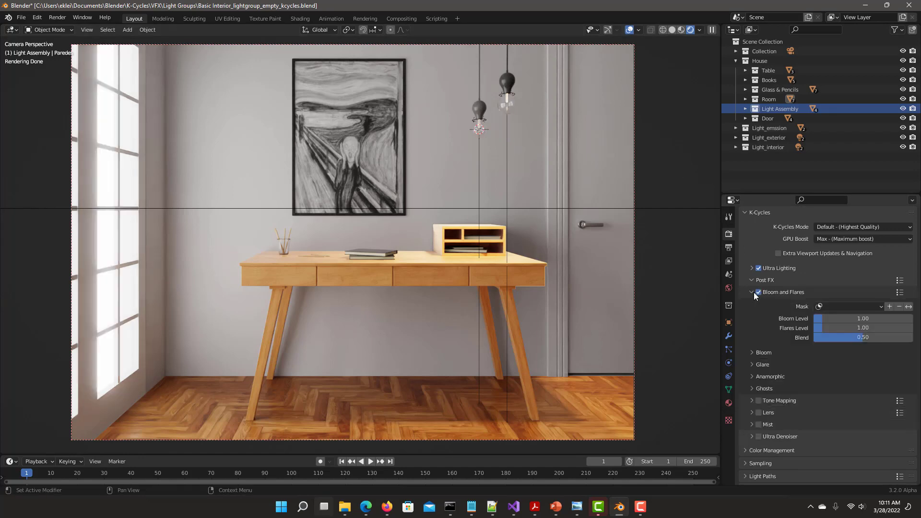
Set the bloom power to 10 and size to 9, and mask Bloom and Flares with the Light Assembly collection
double_click(826, 366)
text(10)
key(Return)
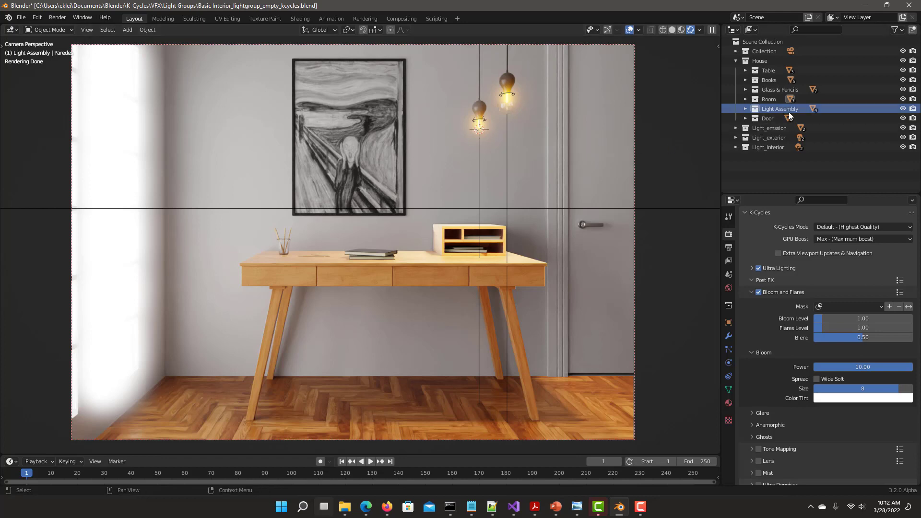
click(890, 307)
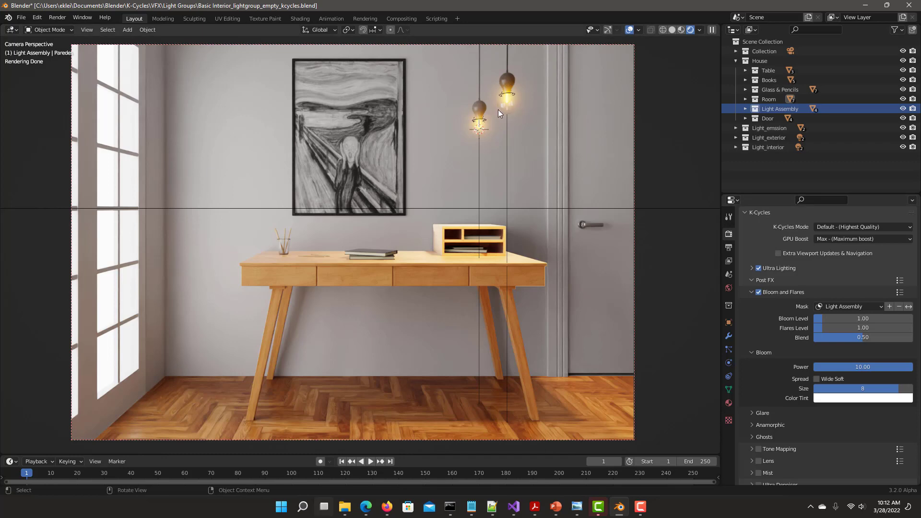
Enable the Lens effect in Post FX and raise its Lateral CA
scroll(780, 341, down, 2)
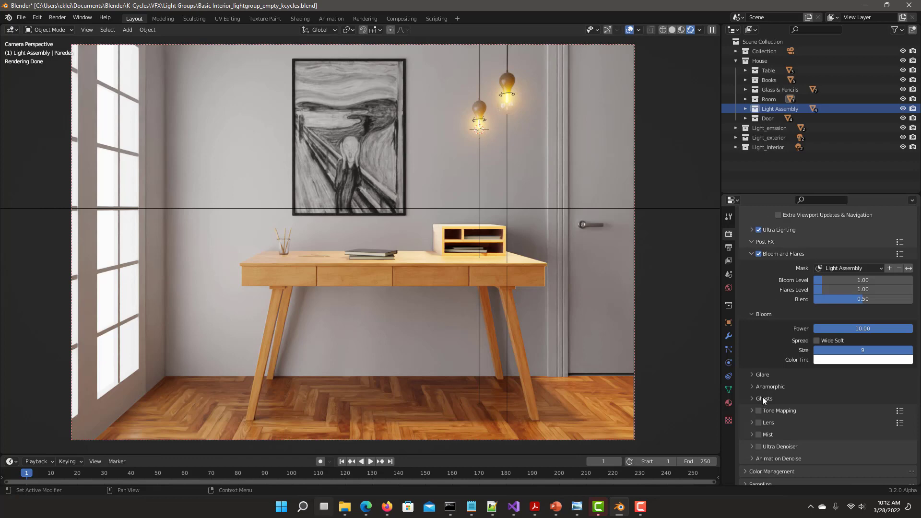
click(759, 422)
click(752, 423)
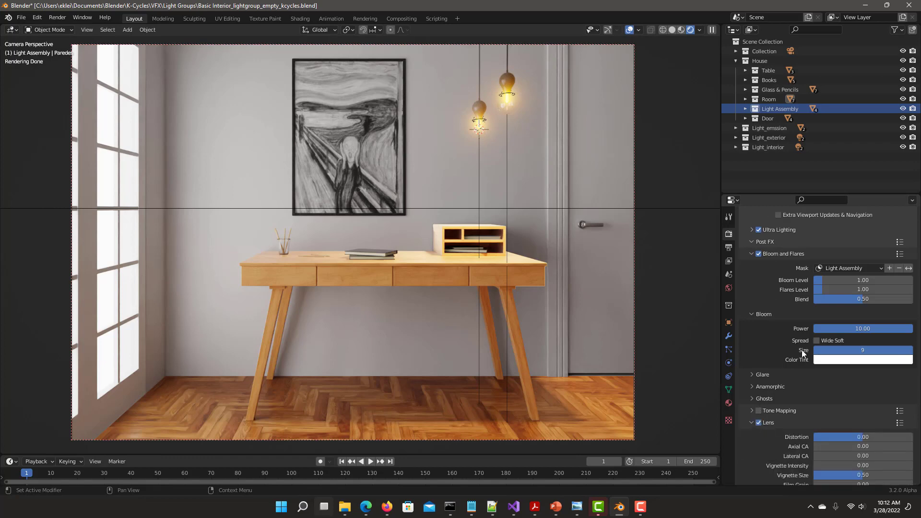
scroll(813, 330, down, 2)
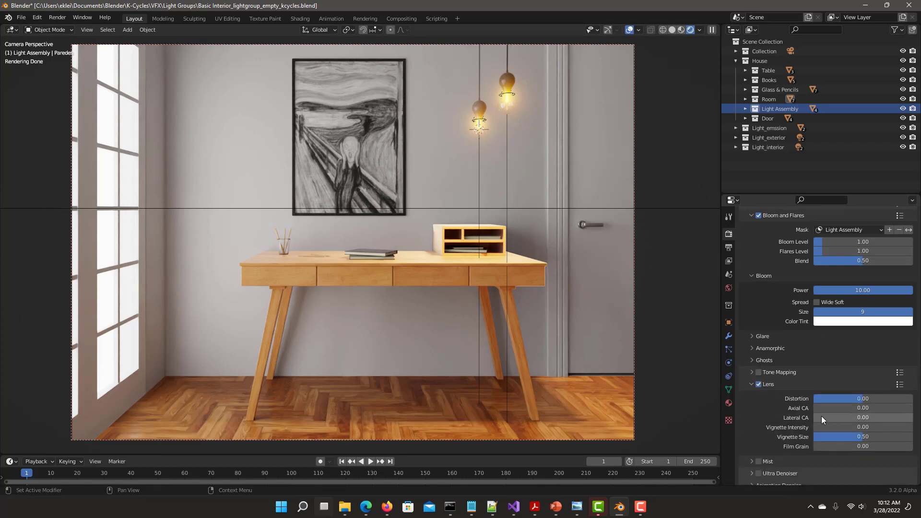
drag(817, 417, 870, 427)
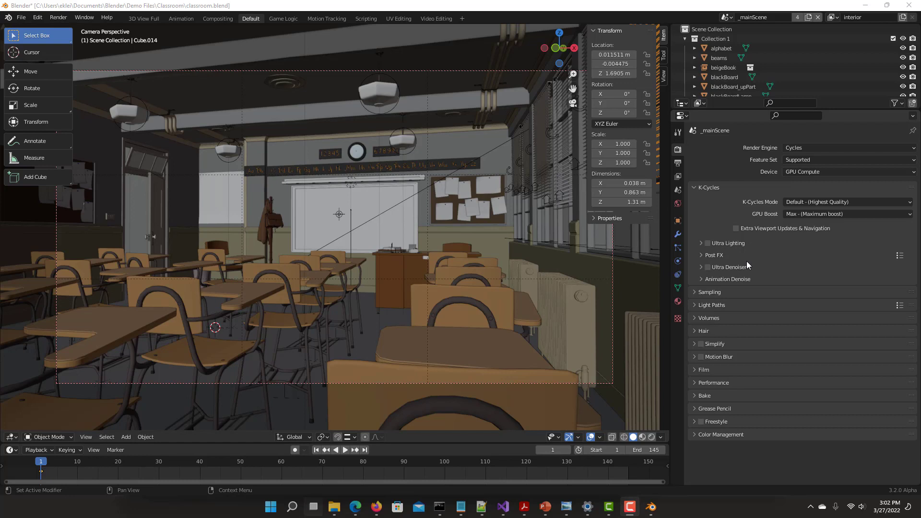
Enable Ultra Lighting in the classroom scene and generate light groups from its collections
click(708, 244)
click(701, 243)
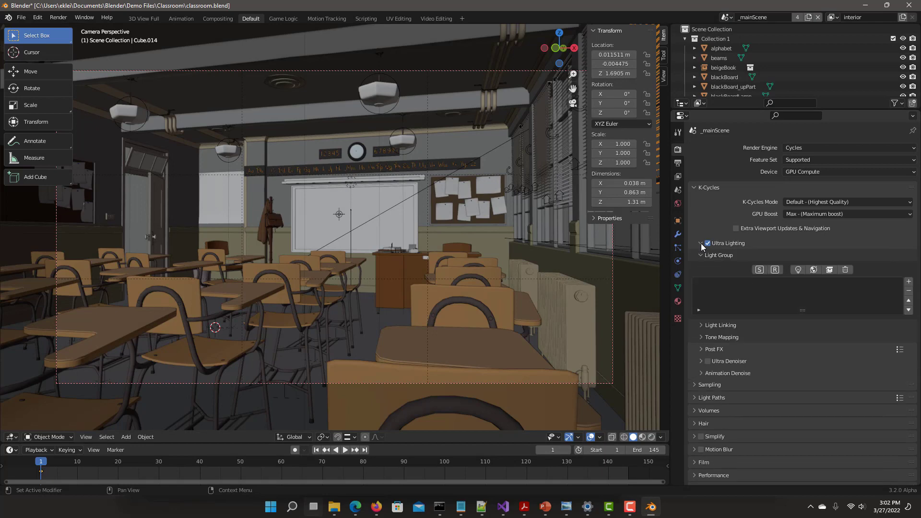
click(830, 270)
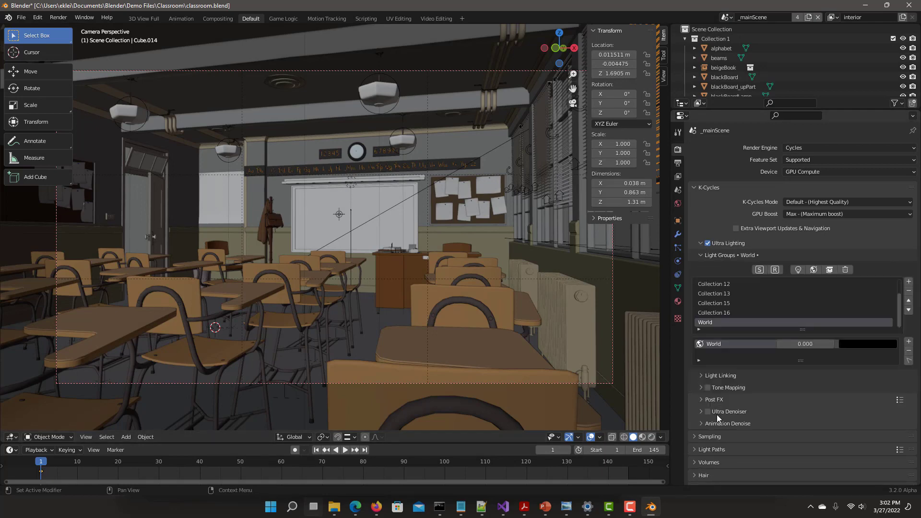
Switch the viewport to rendered shading and lengthen the light group list to fit every group
click(651, 436)
drag(806, 330, 808, 349)
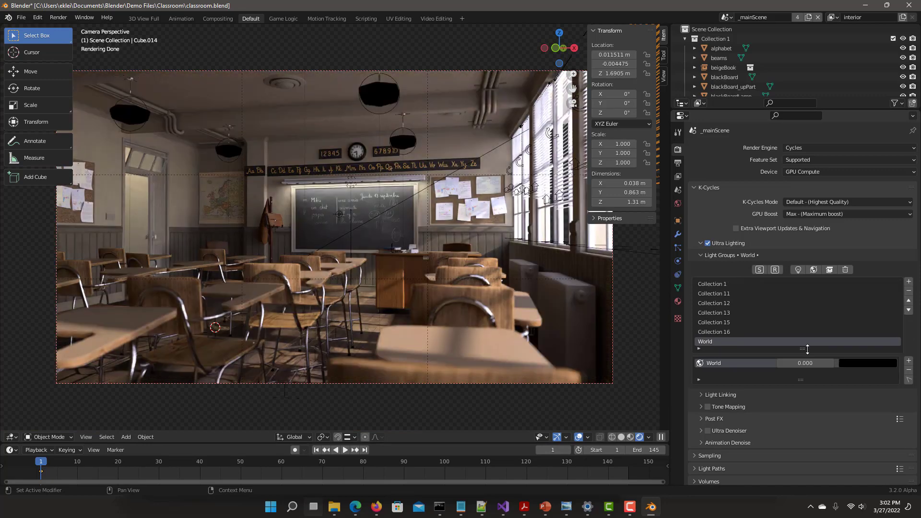
Examine each light group from Collection 1 to World in solo mode, and turn solo mode off
click(760, 269)
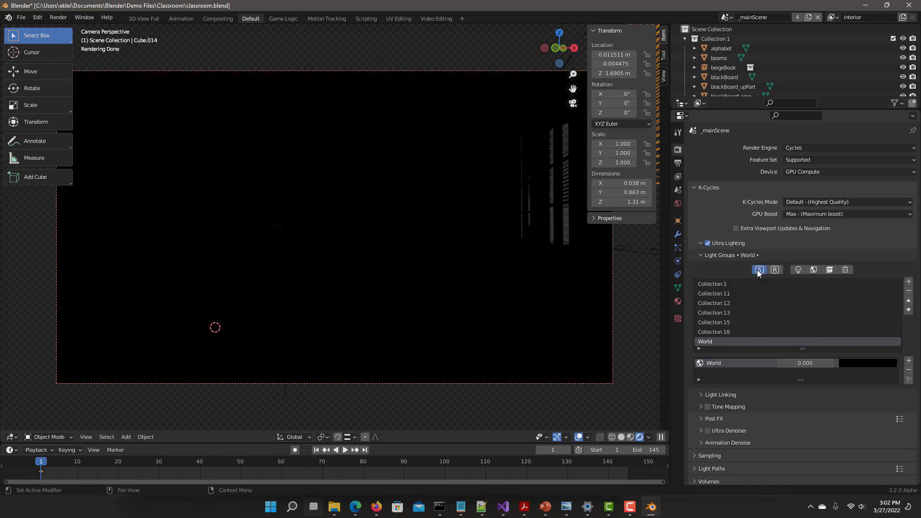
click(716, 285)
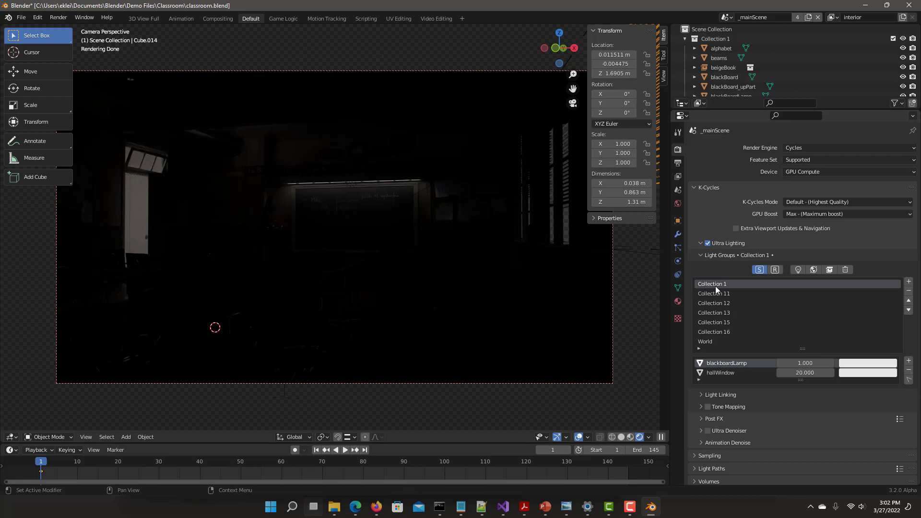
click(734, 294)
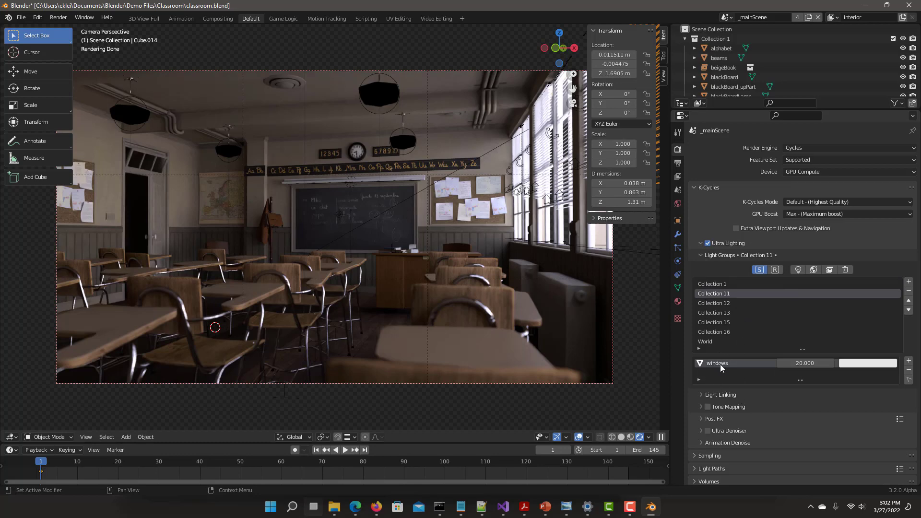
click(720, 303)
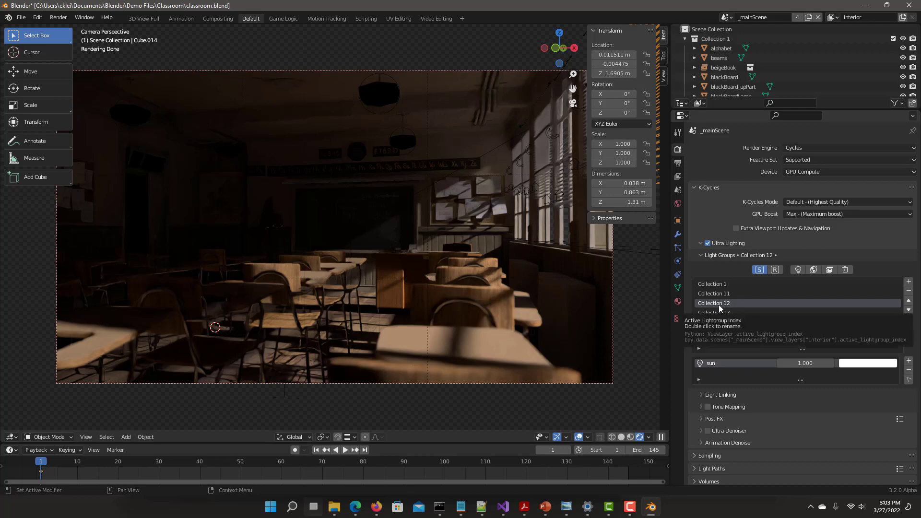
click(722, 313)
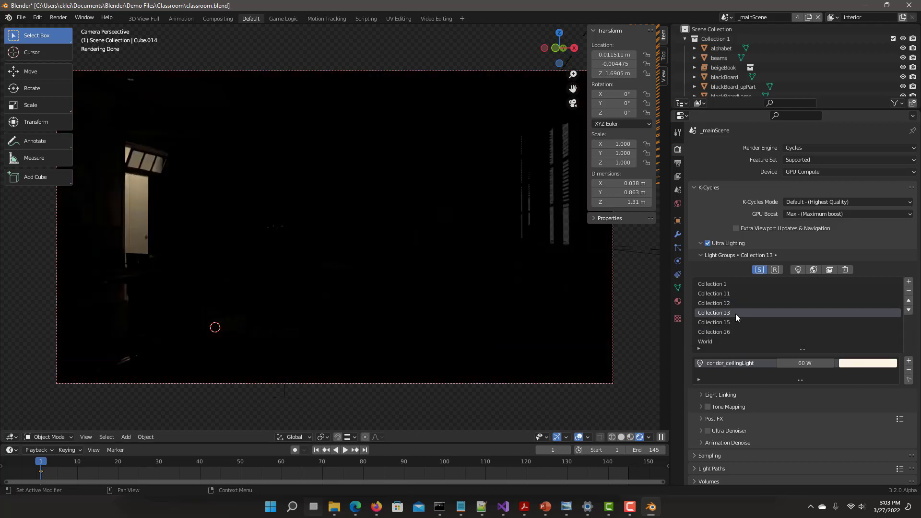
ctrl+scroll(739, 317, down, 2)
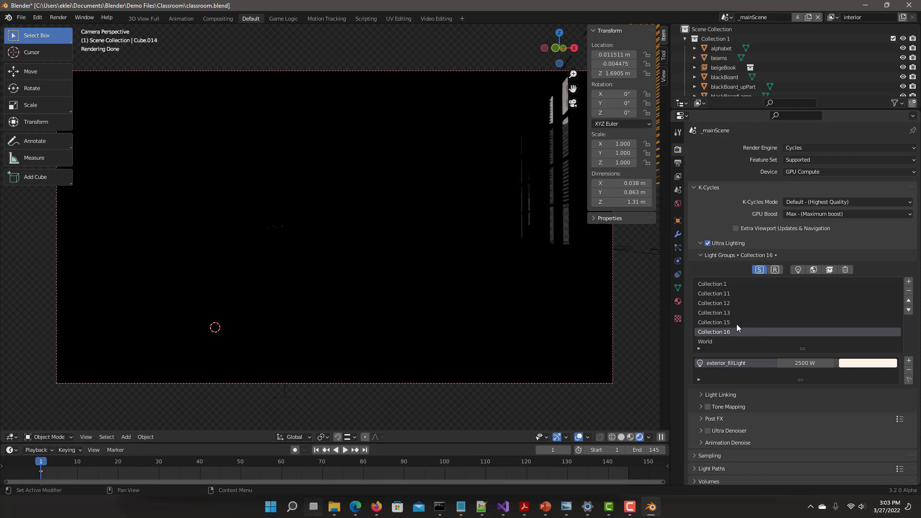
ctrl+scroll(748, 305, down, 1)
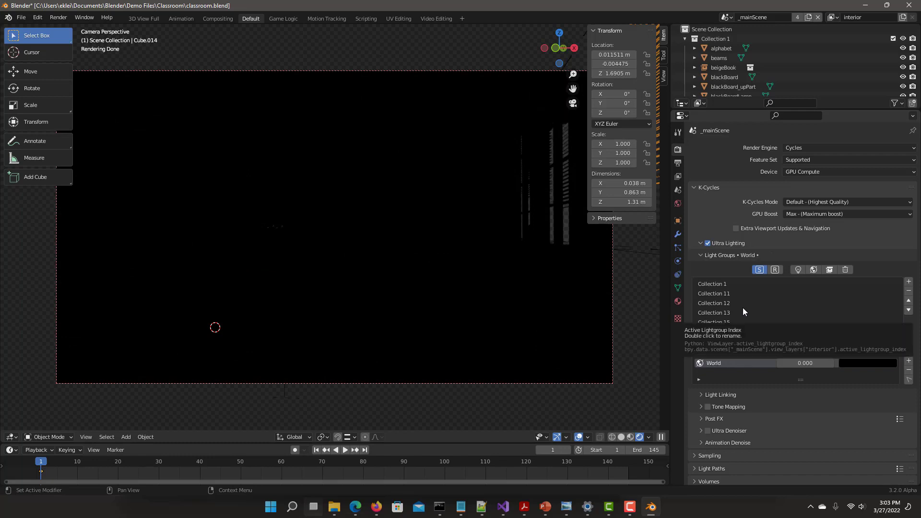
click(759, 270)
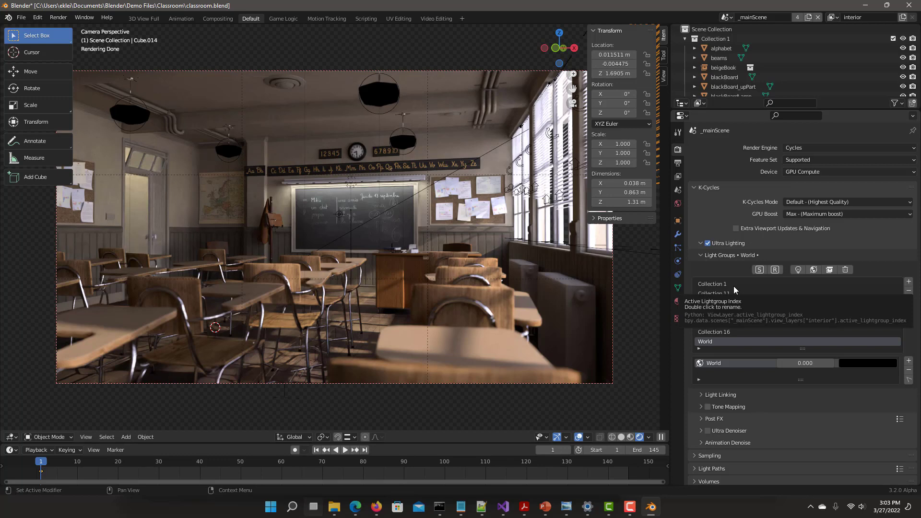
Enlarge the outliner, add the remainder light group and view it in solo mode
drag(739, 98, 739, 183)
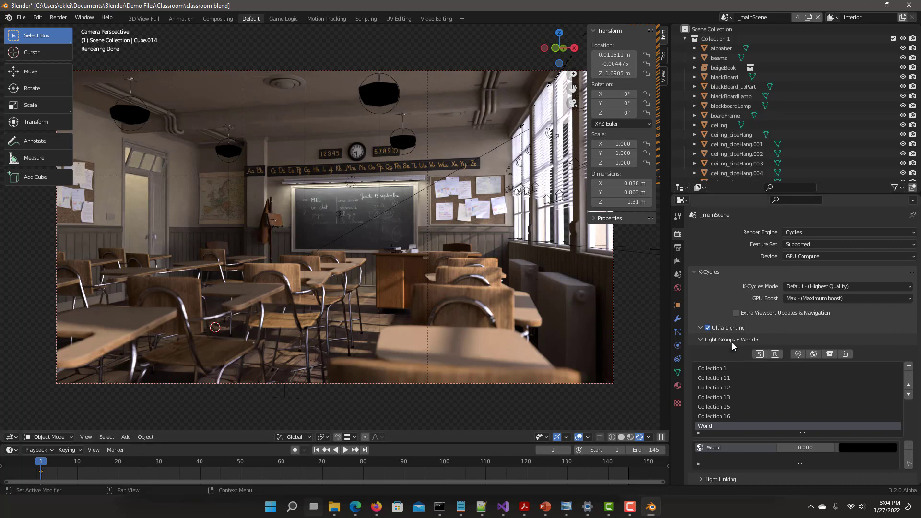
click(775, 355)
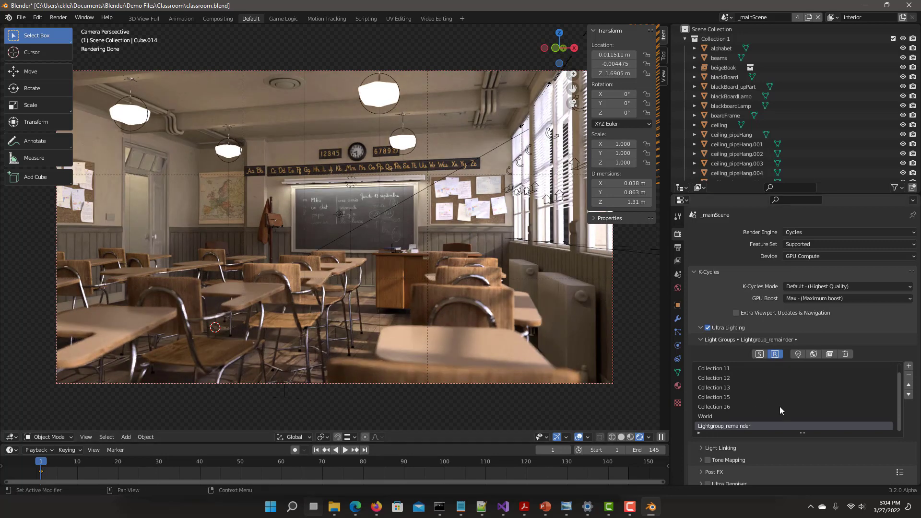
click(711, 416)
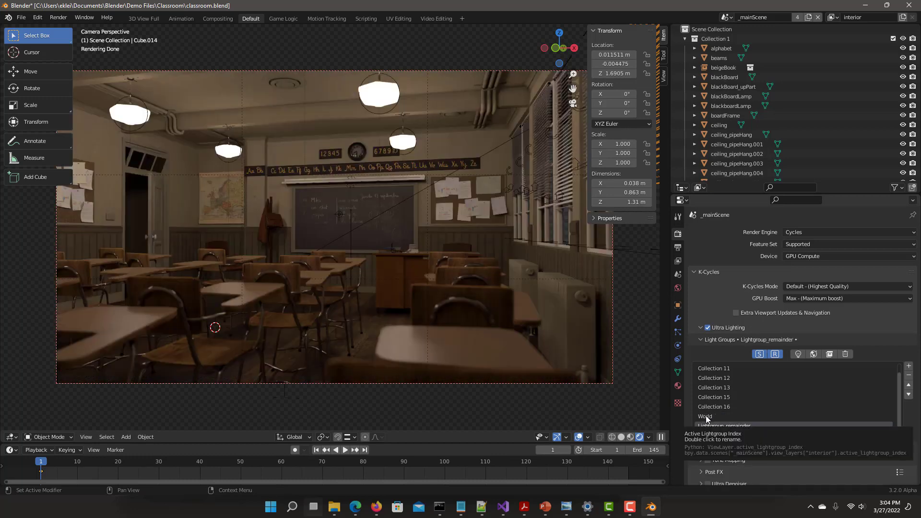
click(708, 426)
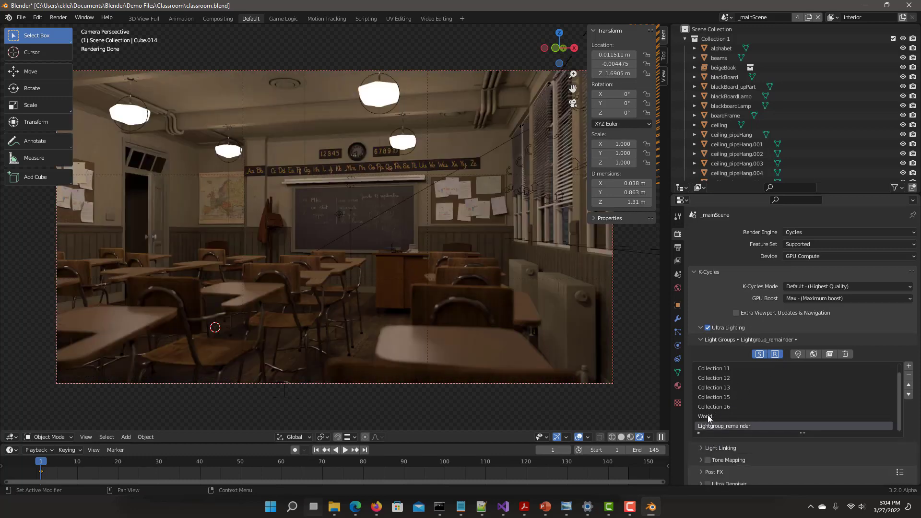
Turn off solo mode, remove the remainder light group and select the Collection 16 group
click(708, 416)
click(710, 425)
click(759, 354)
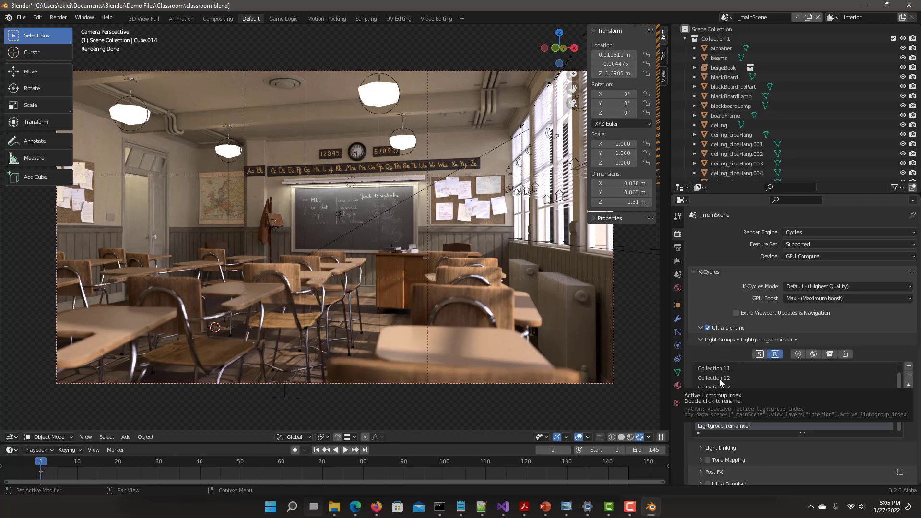
click(775, 355)
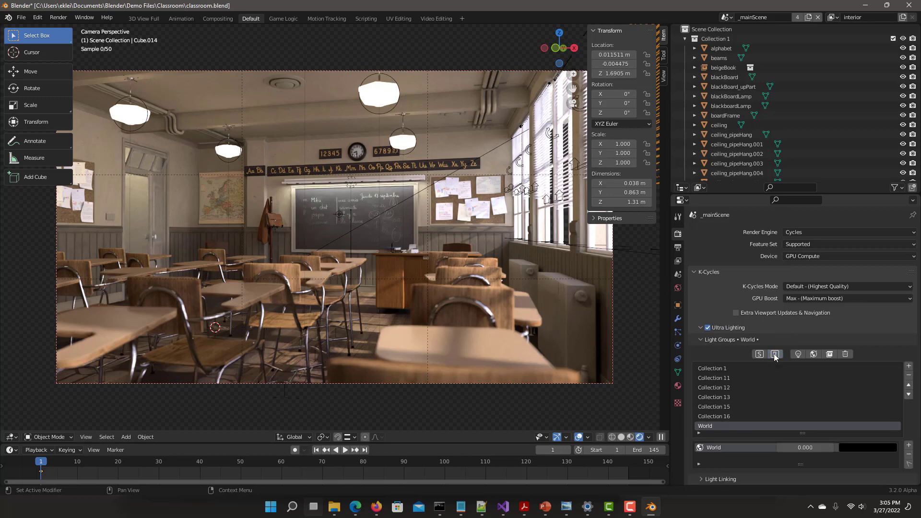
click(721, 418)
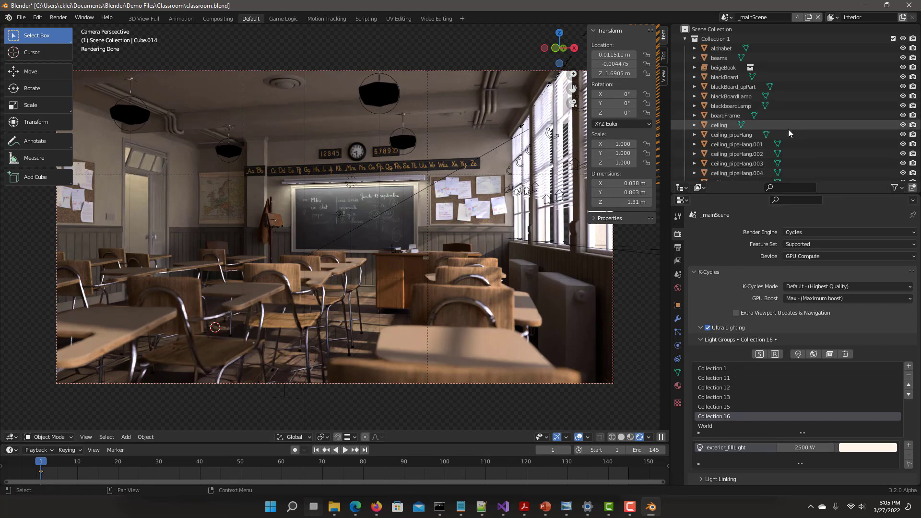
Select all ceilingLamp instances in Collection 14 and make the instances real
click(379, 96)
scroll(802, 111, down, 10)
click(717, 87)
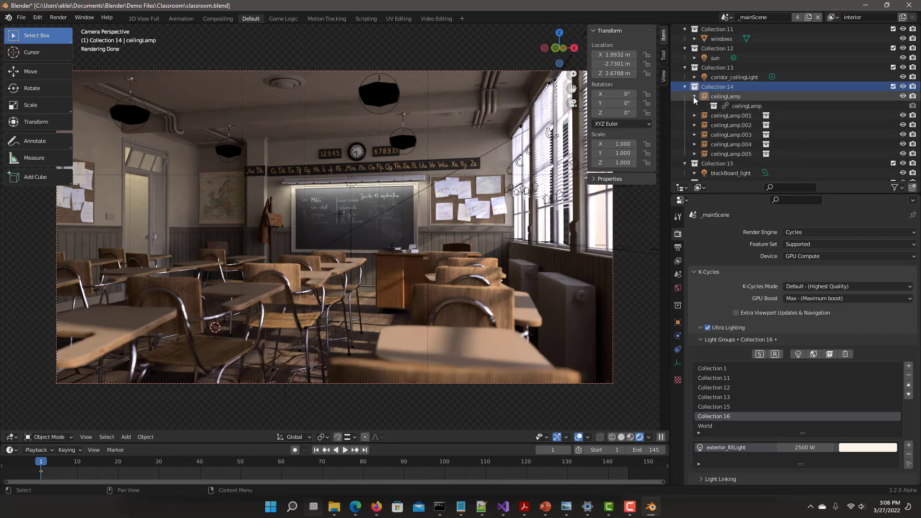
shift+click(721, 143)
click(146, 436)
mouse_move(171, 386)
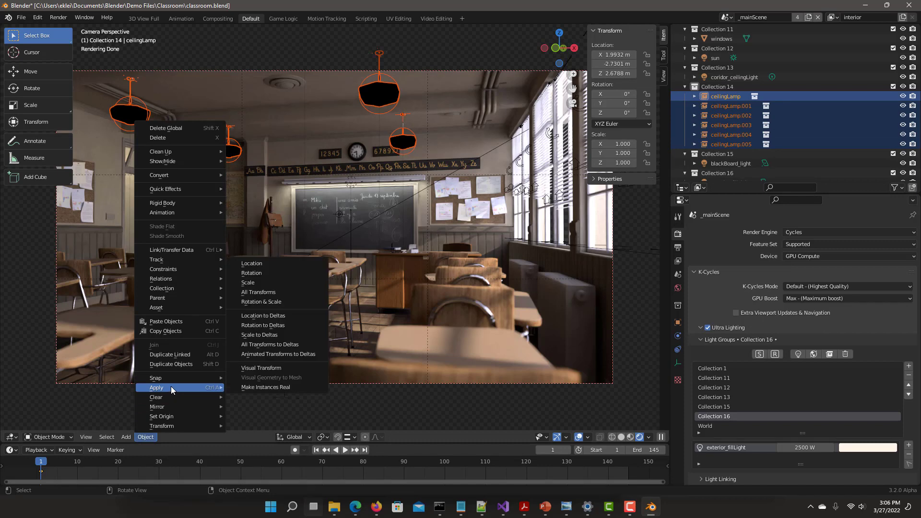
click(253, 387)
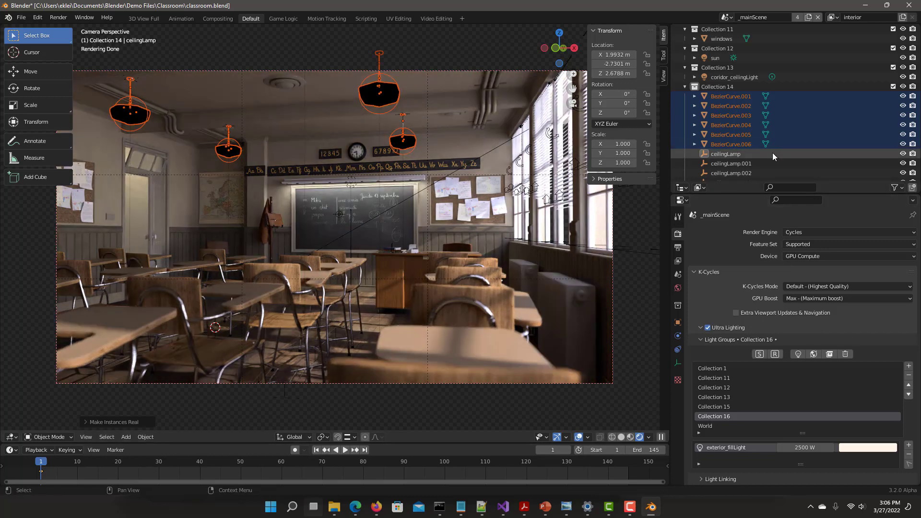
Add Collection 14 as a light group, check it in solo mode and compare the render with Ultra Lighting off
click(720, 86)
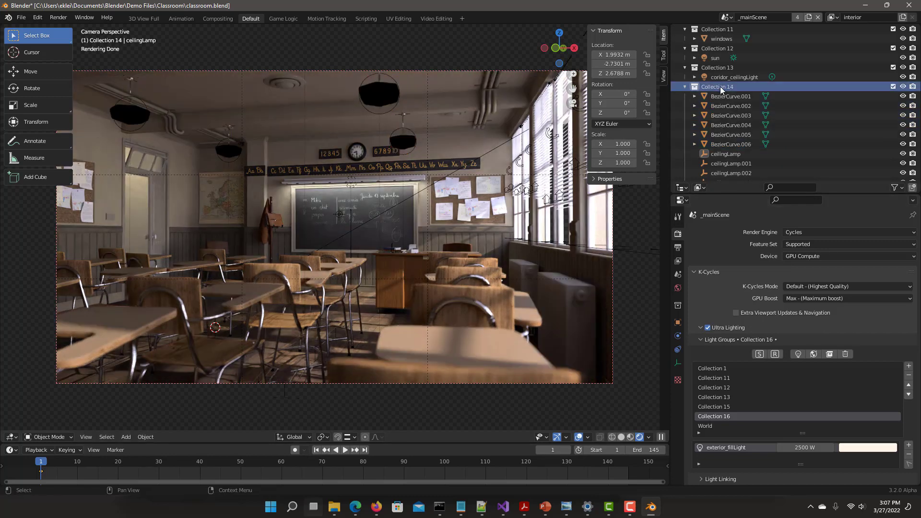
click(799, 355)
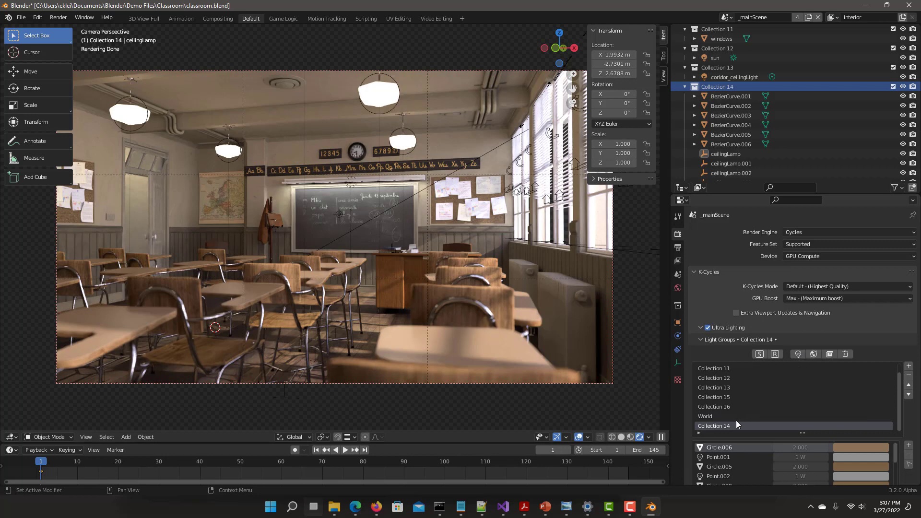
click(759, 355)
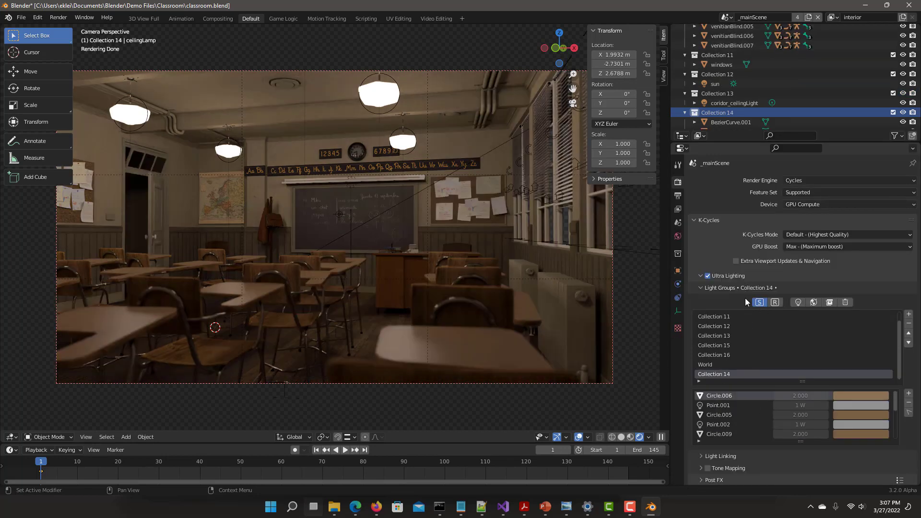
click(759, 302)
click(708, 276)
click(708, 276)
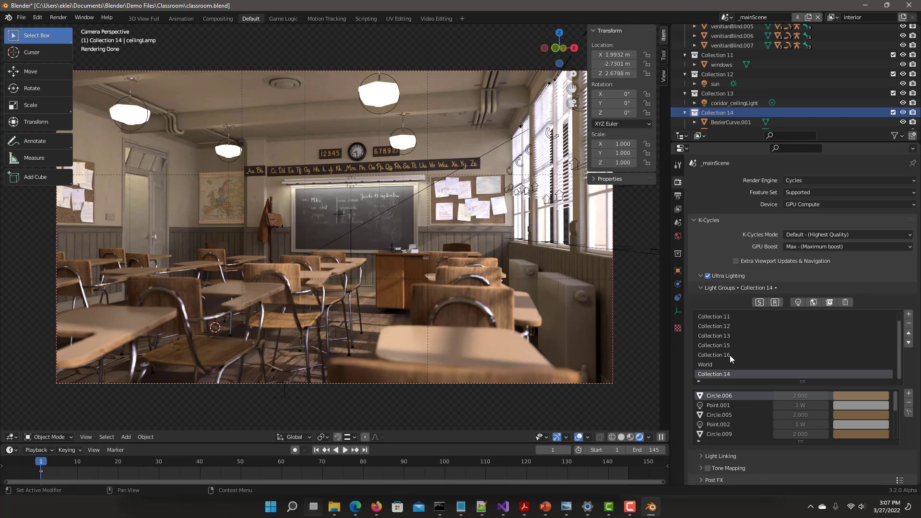
Enable tone mapping for the Collection 12 sun light group and set its power to 1.93
scroll(838, 287, down, 2)
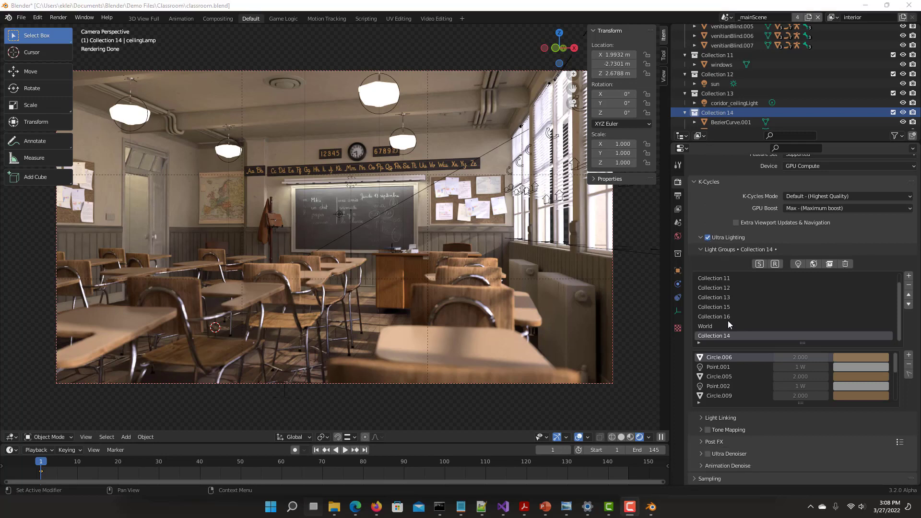
scroll(715, 304, up, 1)
click(715, 301)
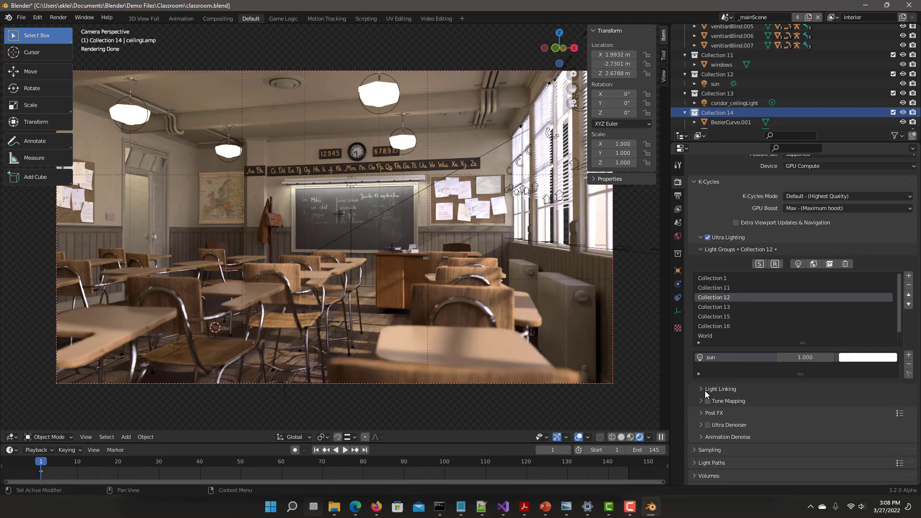
click(708, 401)
scroll(756, 375, down, 2)
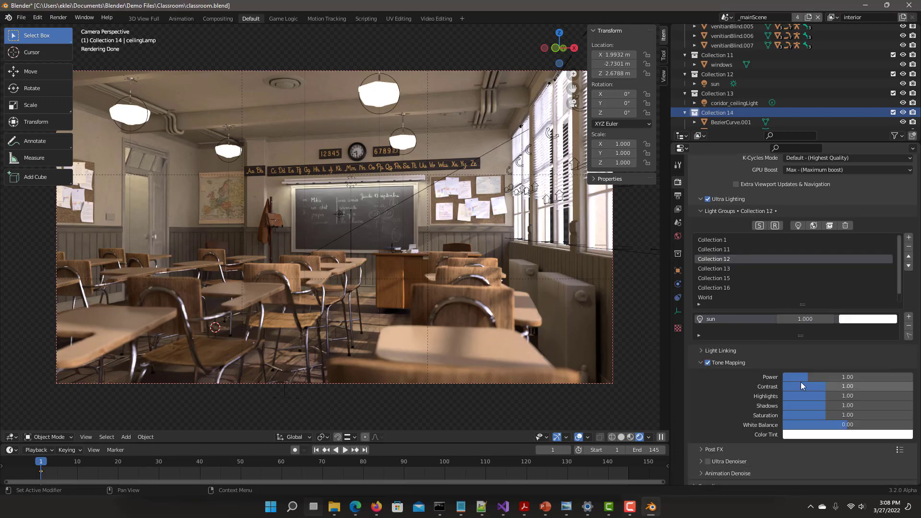
drag(801, 381, 826, 382)
Lower the tone mapping power of the Collection 11 and Collection 14 light groups and compare the render with Ultra Lighting off
click(721, 249)
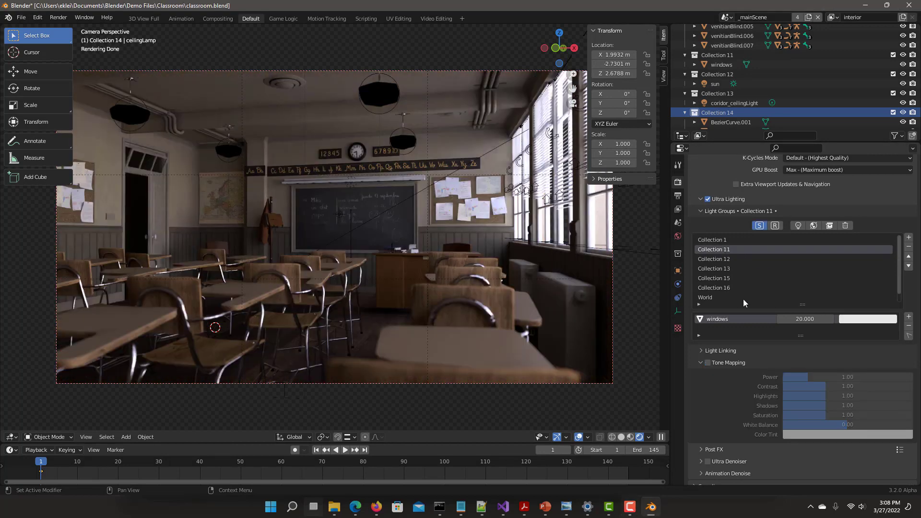
drag(811, 377, 772, 378)
click(717, 258)
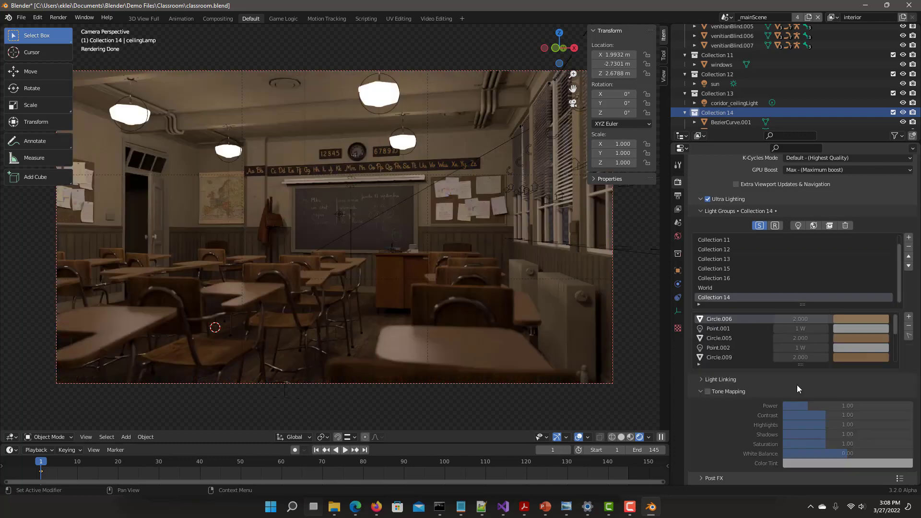
drag(807, 407, 772, 407)
click(707, 391)
click(740, 259)
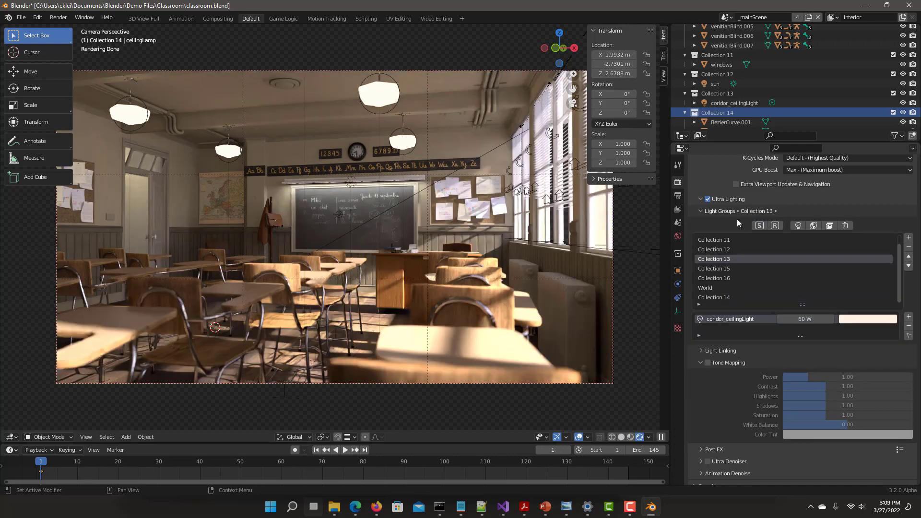
click(708, 199)
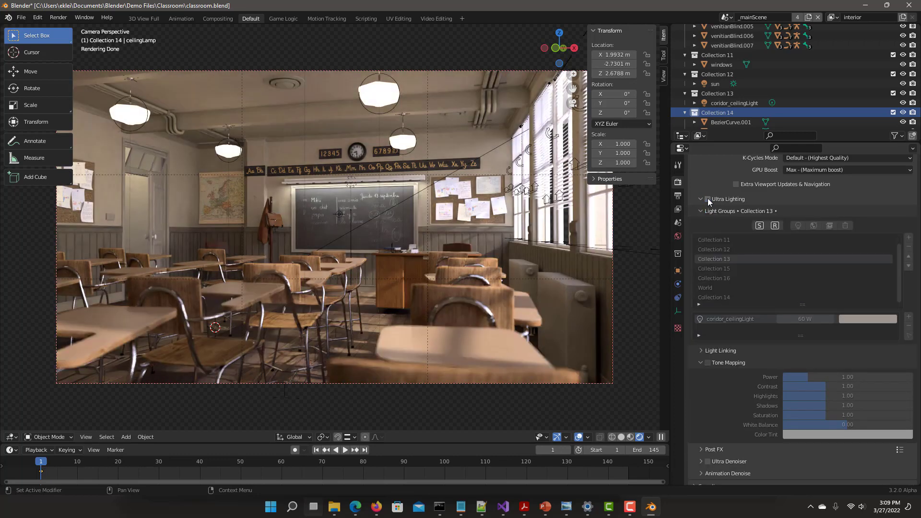
click(708, 198)
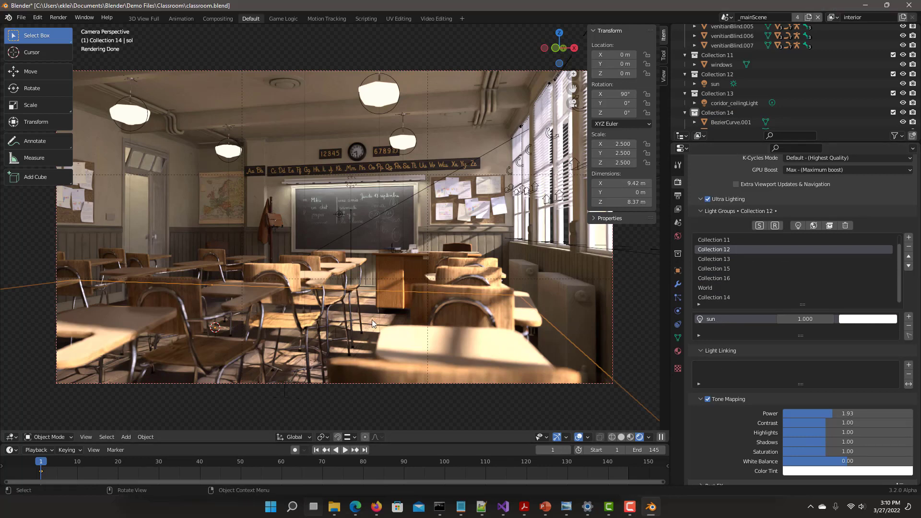
Add the floor object sol to Collection 12's light linking, invert the linking and compare the render with Ultra Lighting off
click(909, 364)
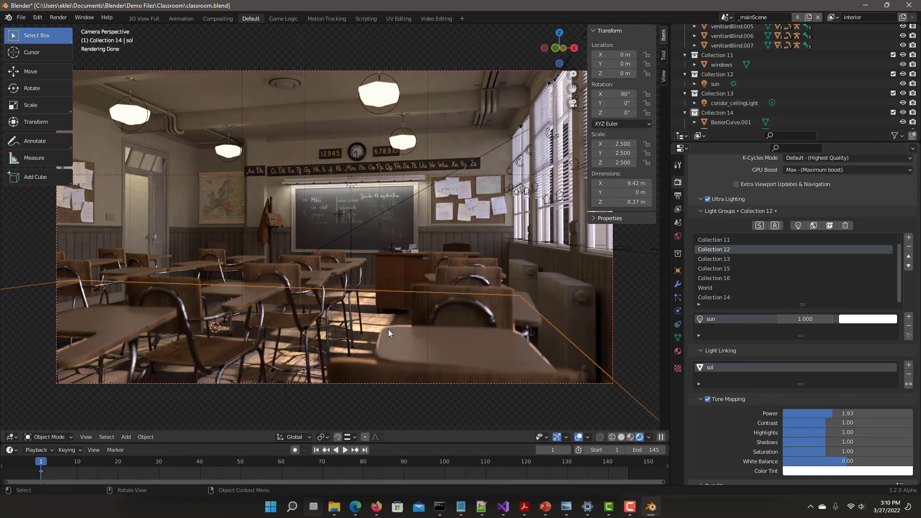
click(908, 384)
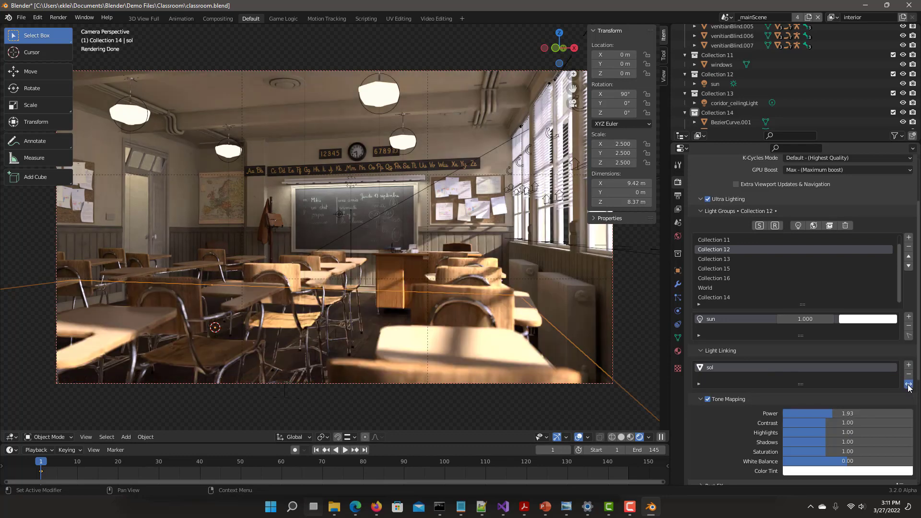
click(708, 199)
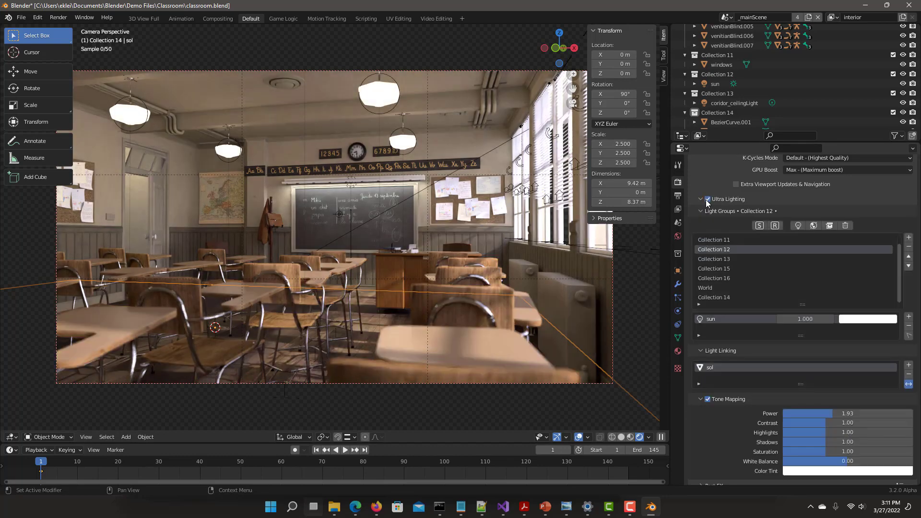
click(708, 199)
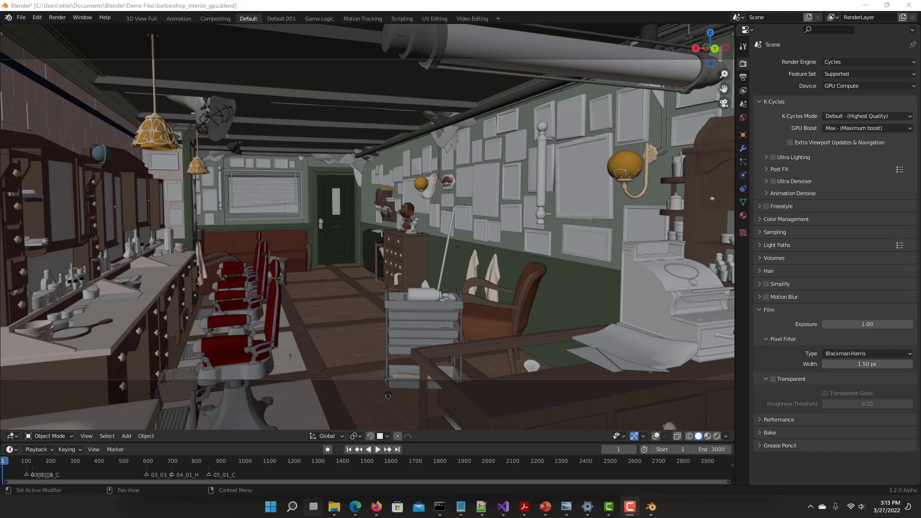
Switch the barbershop scene to rendered shading, enable Ultra Lighting and generate light groups from all collections and the world
click(715, 436)
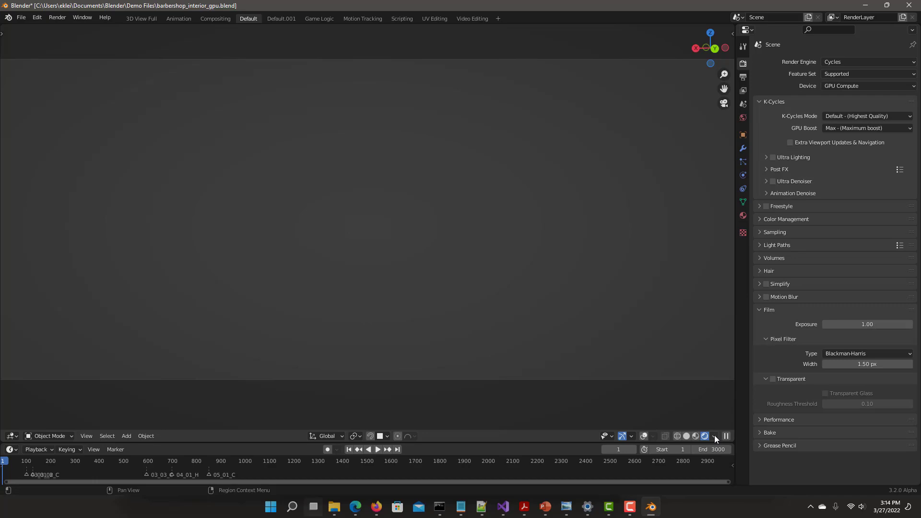
click(771, 157)
click(767, 158)
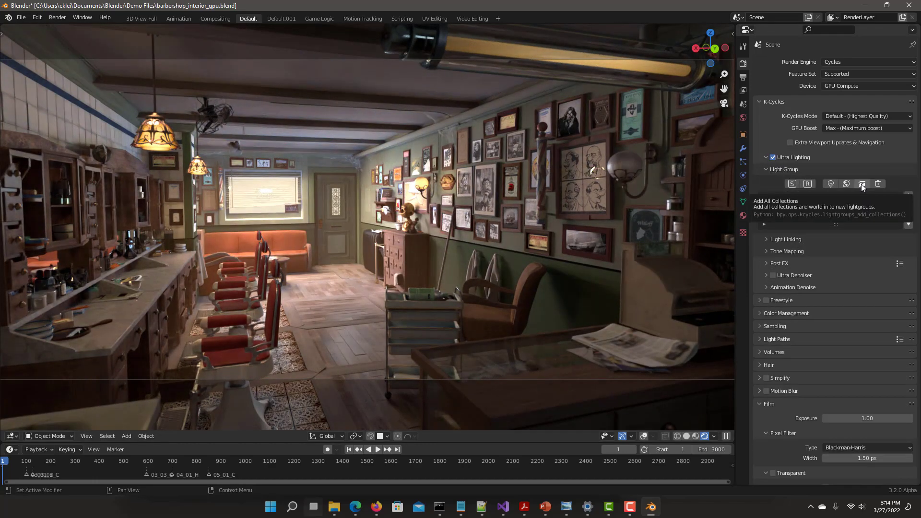
click(861, 185)
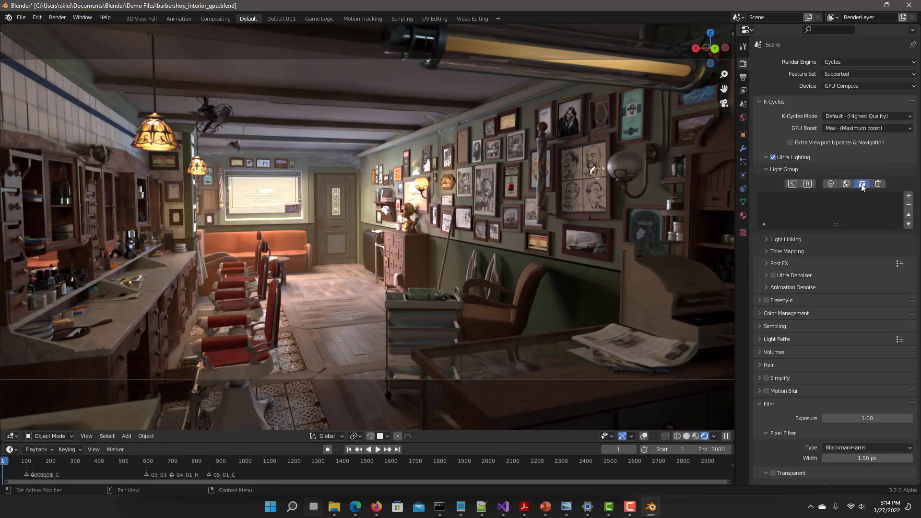
Compare the barbershop render with Ultra Lighting off and on, and lengthen the light group list to fit every group
click(773, 157)
click(773, 158)
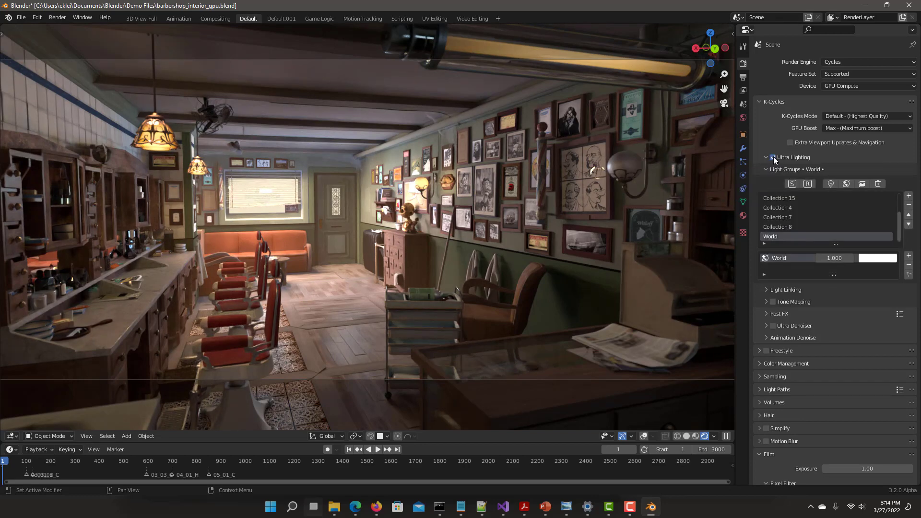
click(773, 158)
click(773, 157)
drag(836, 243, 836, 272)
Turn on solo mode and examine the barbershop light groups from Collection 1 to World, returning to Collection 13
click(792, 184)
click(782, 198)
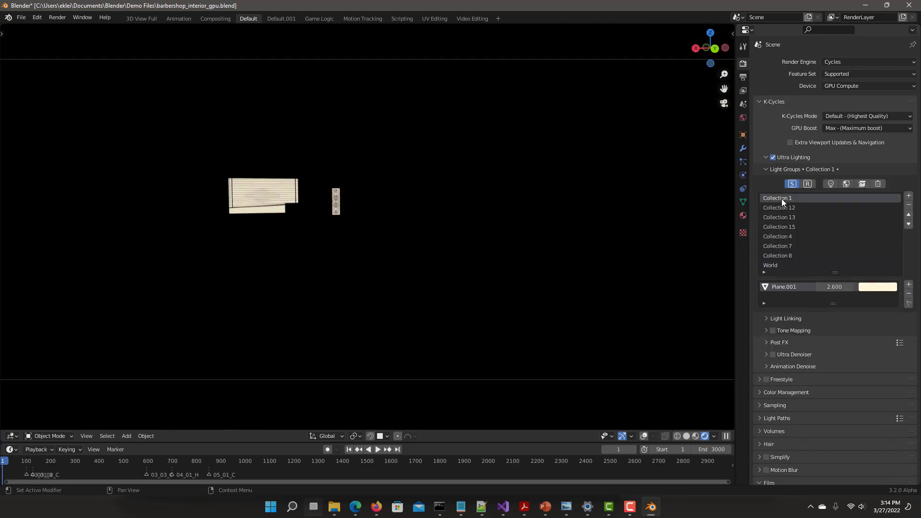
click(785, 208)
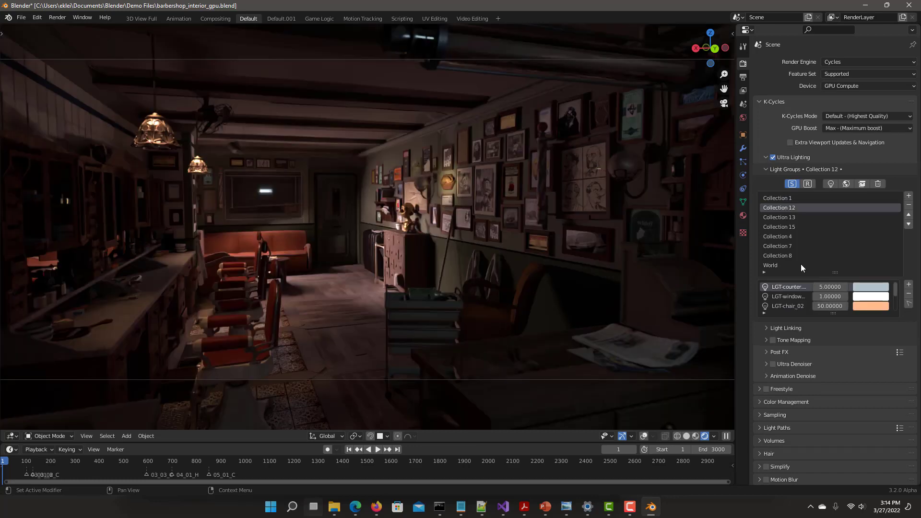
click(790, 218)
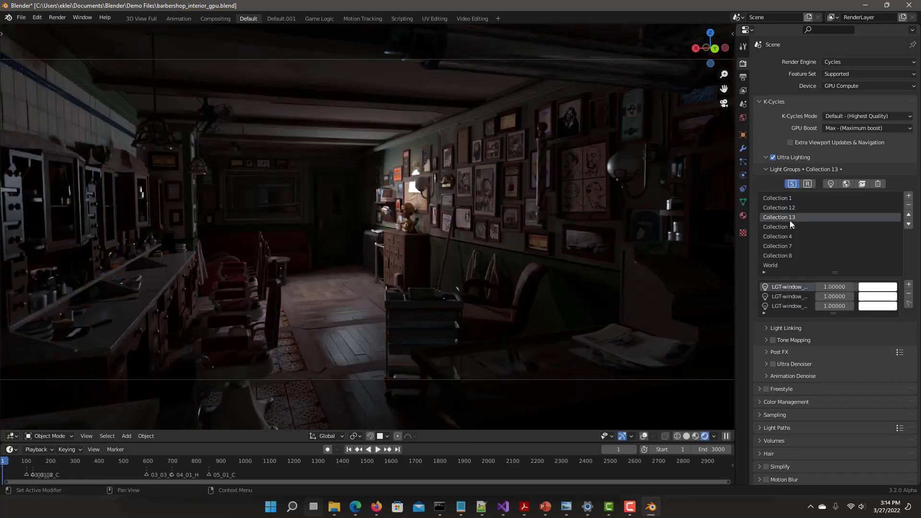
click(790, 223)
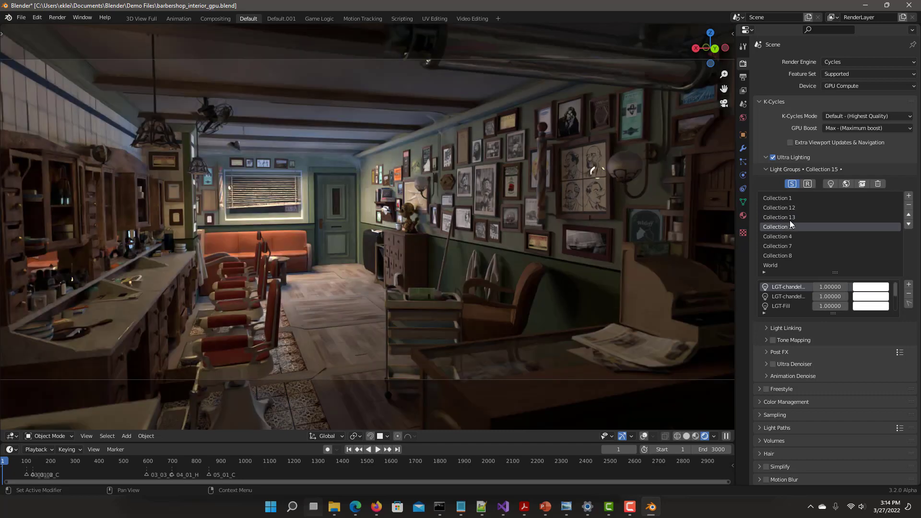
click(796, 233)
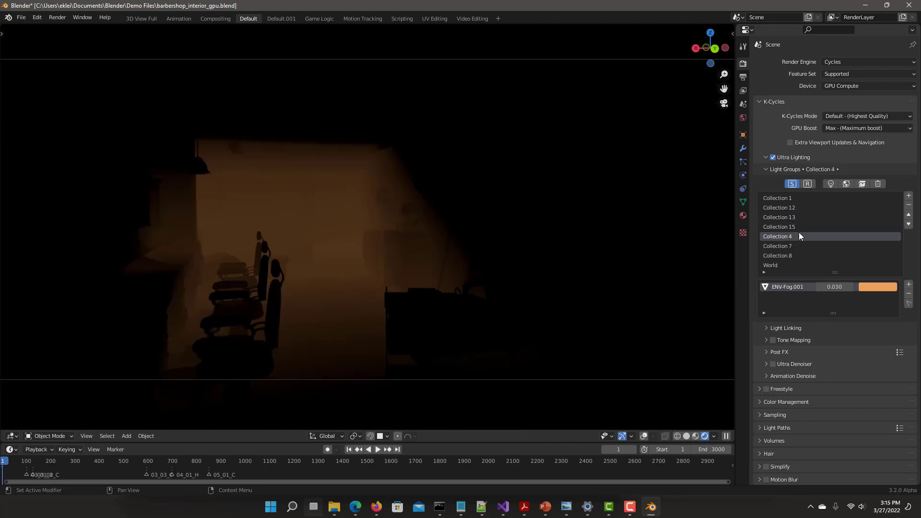
ctrl+scroll(799, 233, down, 1)
ctrl+scroll(804, 232, down, 1)
ctrl+scroll(804, 232, down, 1)
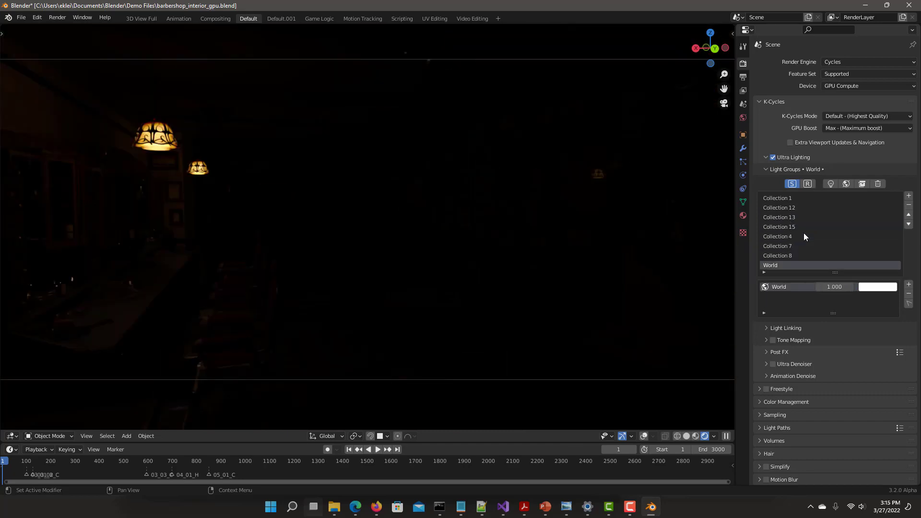
ctrl+scroll(804, 232, up, 3)
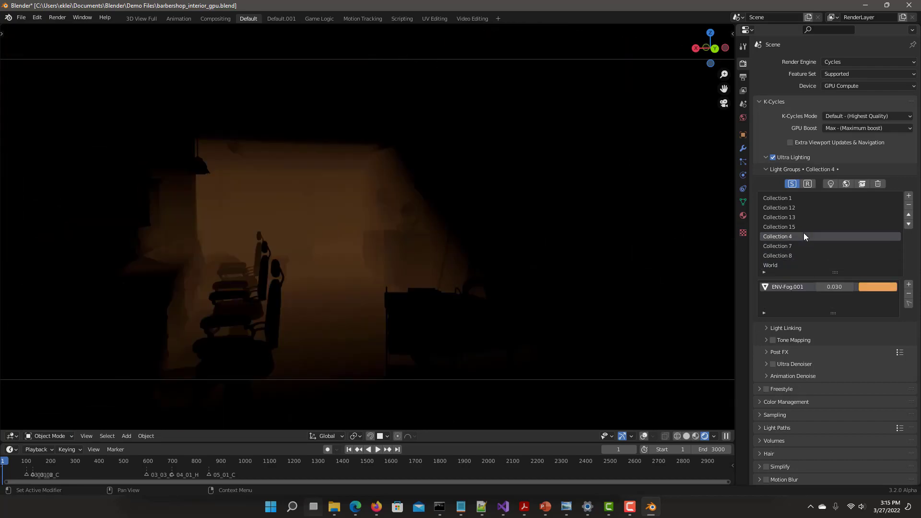
ctrl+scroll(804, 232, up, 4)
ctrl+scroll(804, 232, down, 1)
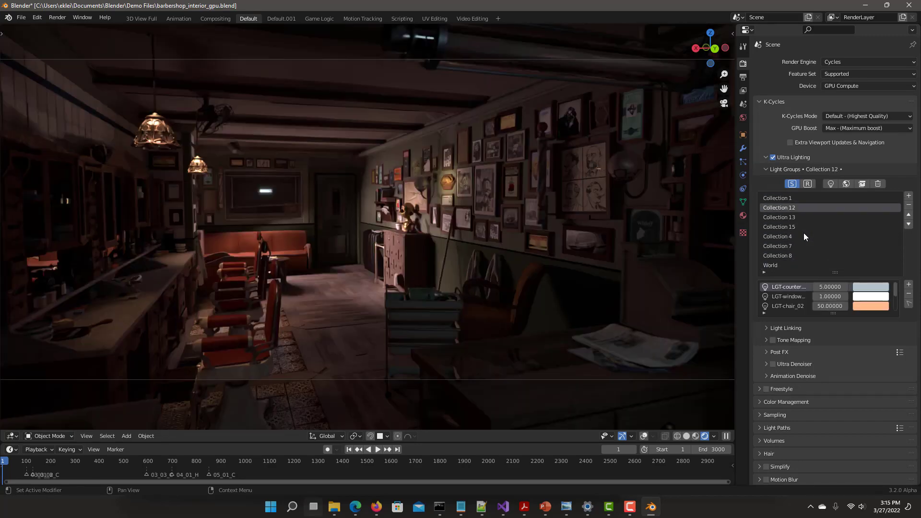
ctrl+scroll(804, 233, down, 1)
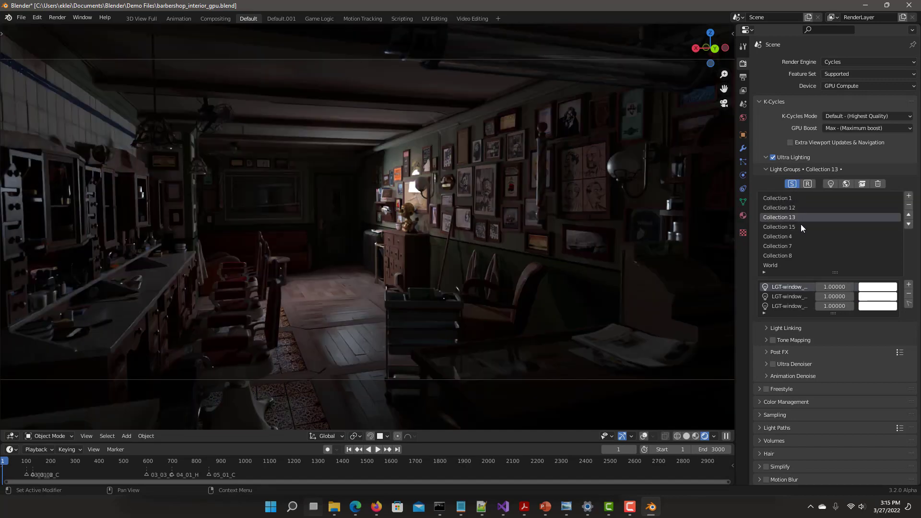
Enable tone mapping for the Collection 15 light group and set white balance to 0.46, power to 1.26 and contrast to 1.57
click(813, 226)
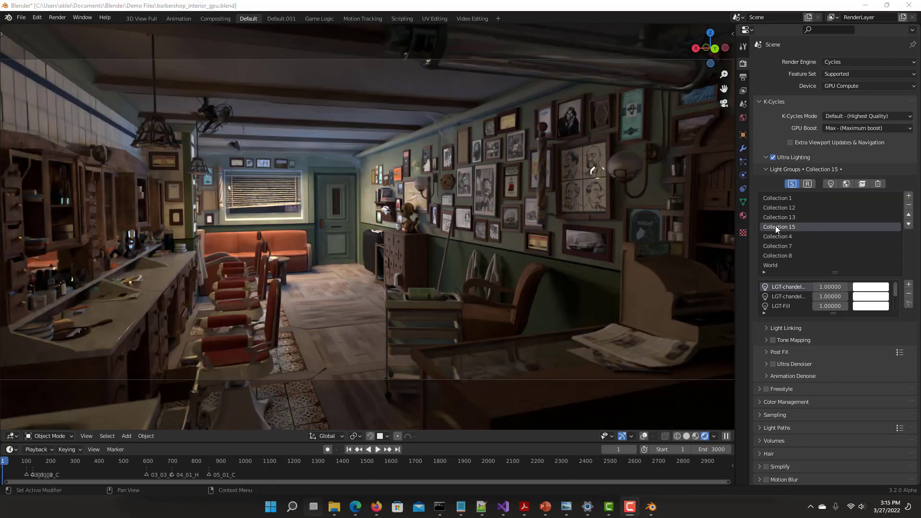
click(773, 340)
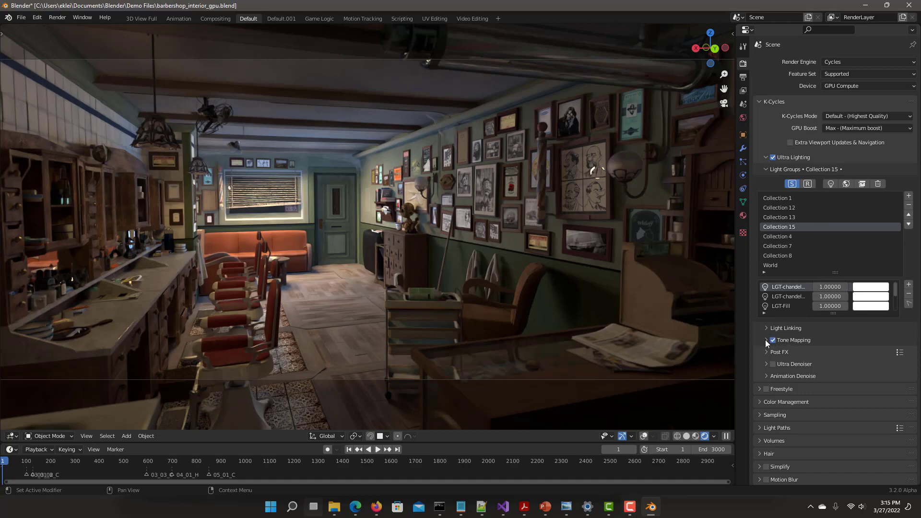
click(765, 340)
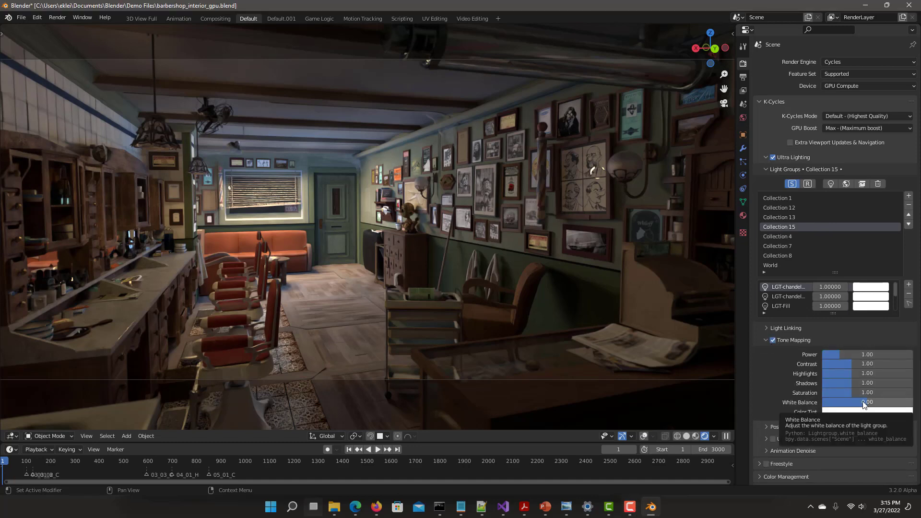
drag(864, 405, 852, 403)
mouse_move(859, 355)
mouse_down()
mouse_move(868, 355)
mouse_move(849, 355)
mouse_move(869, 364)
mouse_up()
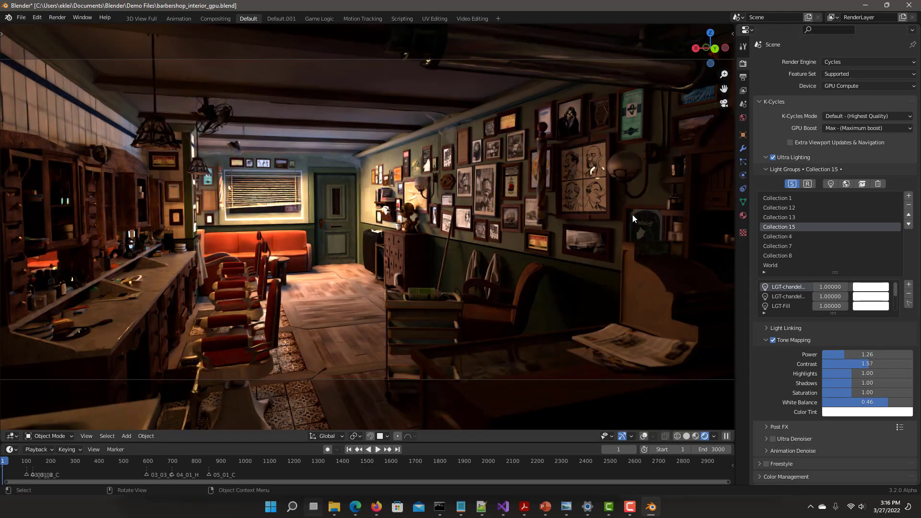
Lengthen the group's light list and enable tone mapping for Collections 13 and 12, with Collection 12's power at 1.55 and contrast at 1.80
click(776, 218)
click(776, 209)
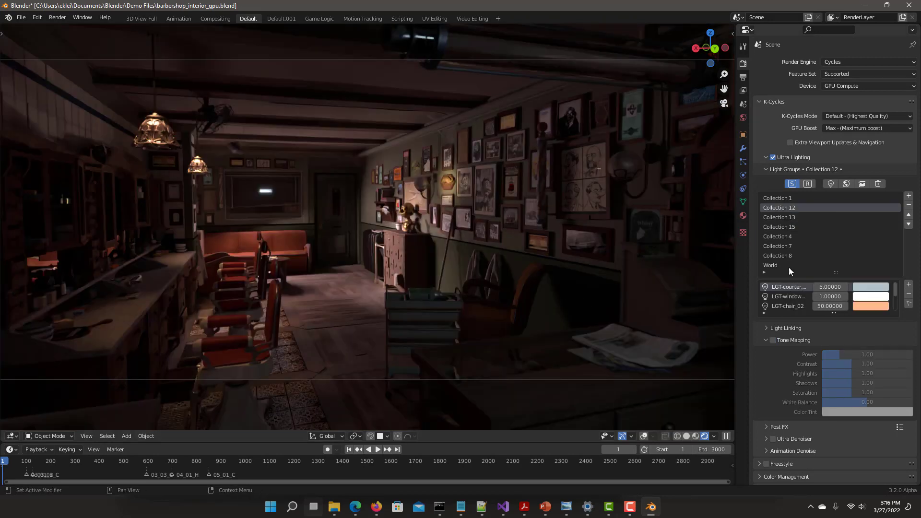
drag(835, 253, 834, 341)
click(776, 218)
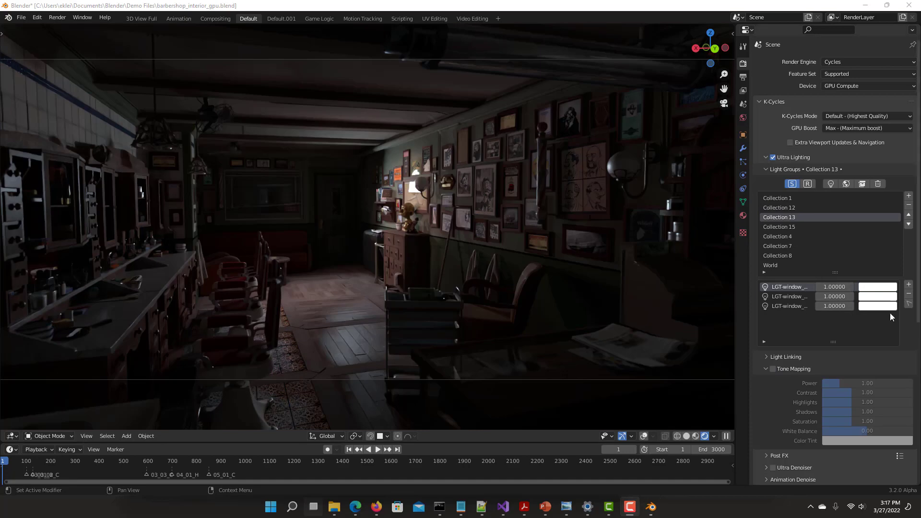
click(773, 370)
click(779, 207)
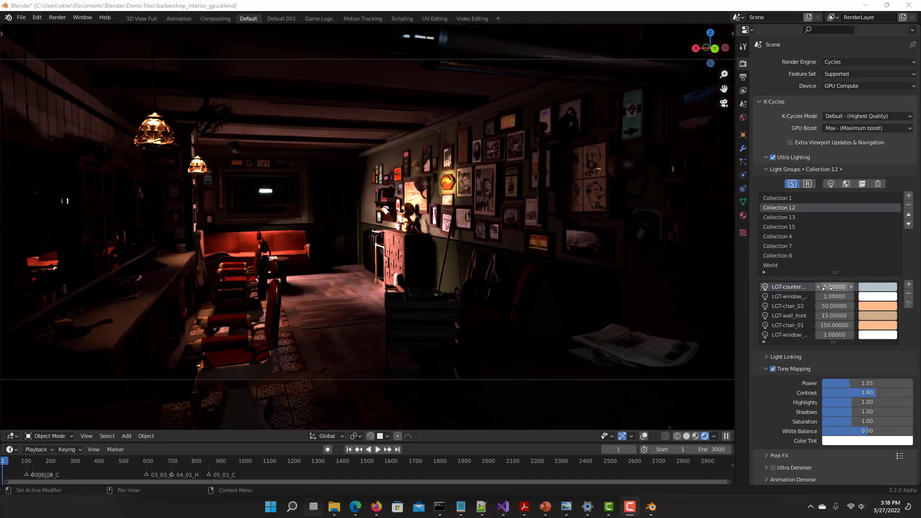
Add the wall picture GEO-Picture_scissors to Collection 12's light linking and invert the linking
scroll(827, 288, down, 1)
click(771, 339)
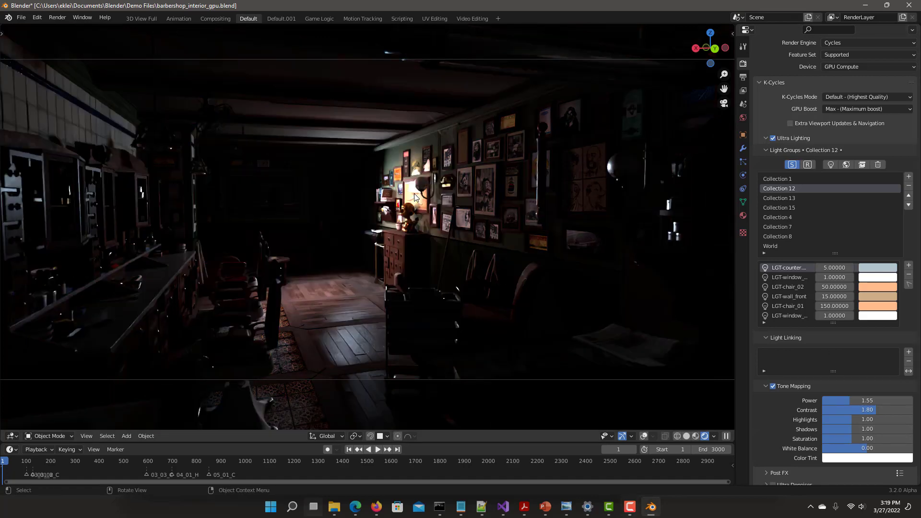
click(908, 354)
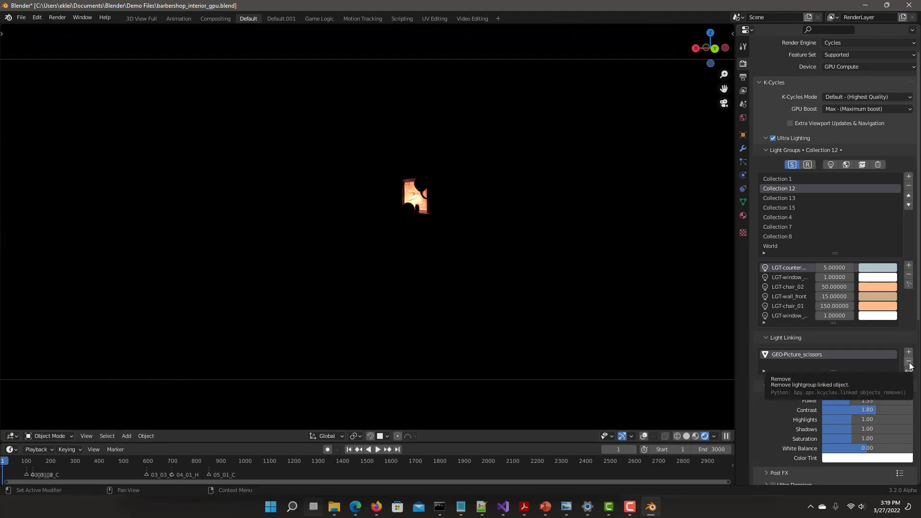
click(909, 370)
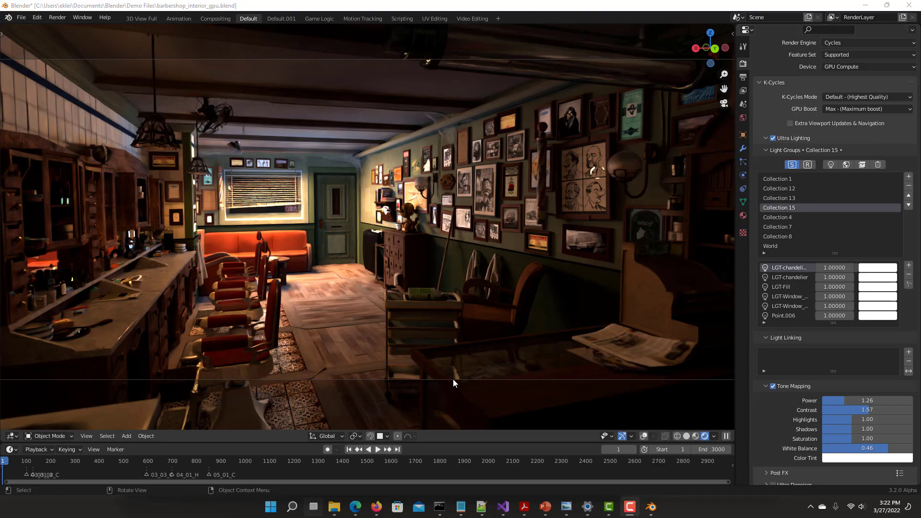
Add a point light and move it to Y 6.77668 in solid shading, returning the viewport to rendered shading
key(shift+a)
mouse_move(435, 414)
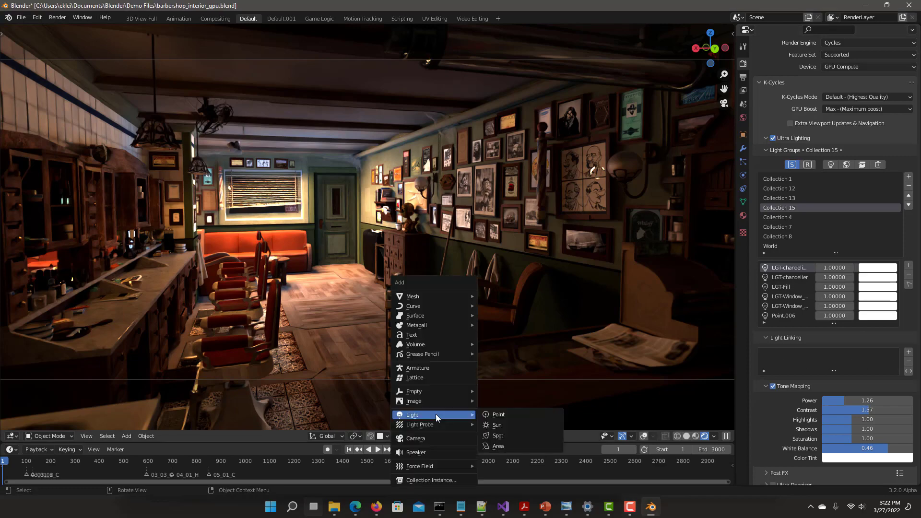
click(498, 415)
key(n)
click(699, 436)
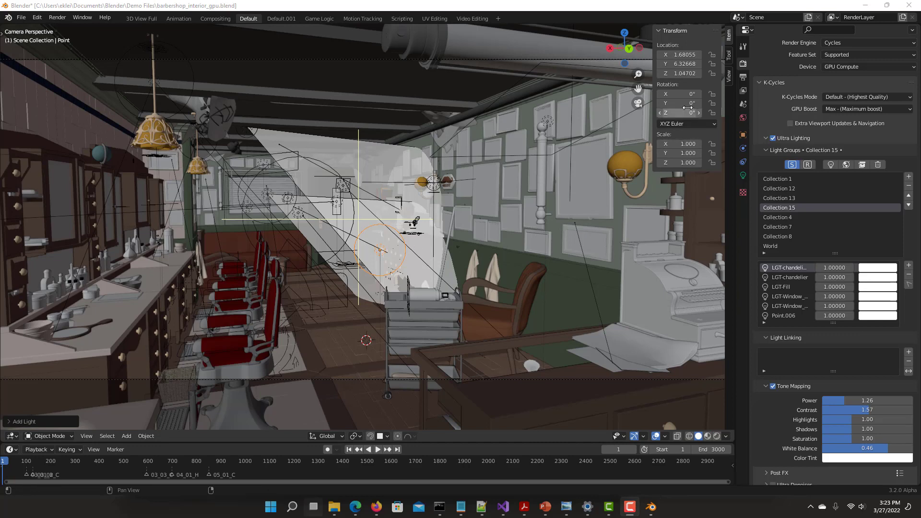
drag(685, 63, 724, 64)
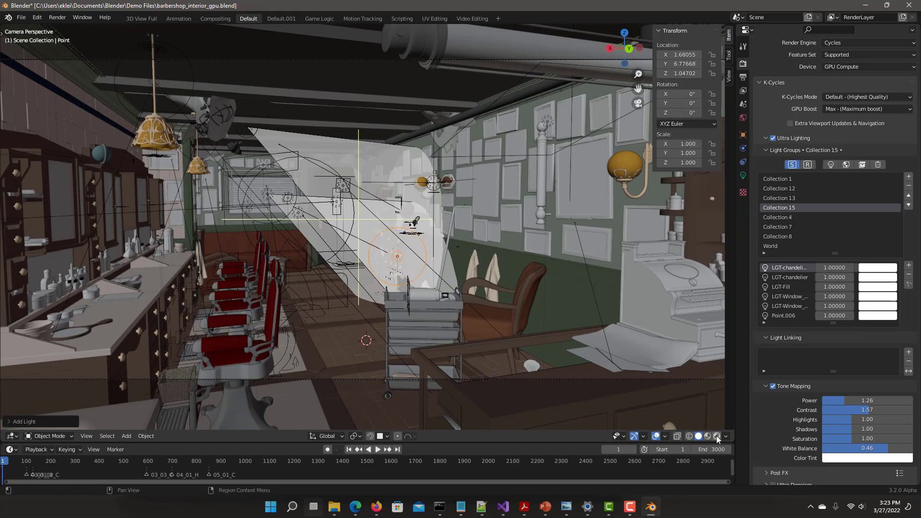
click(717, 437)
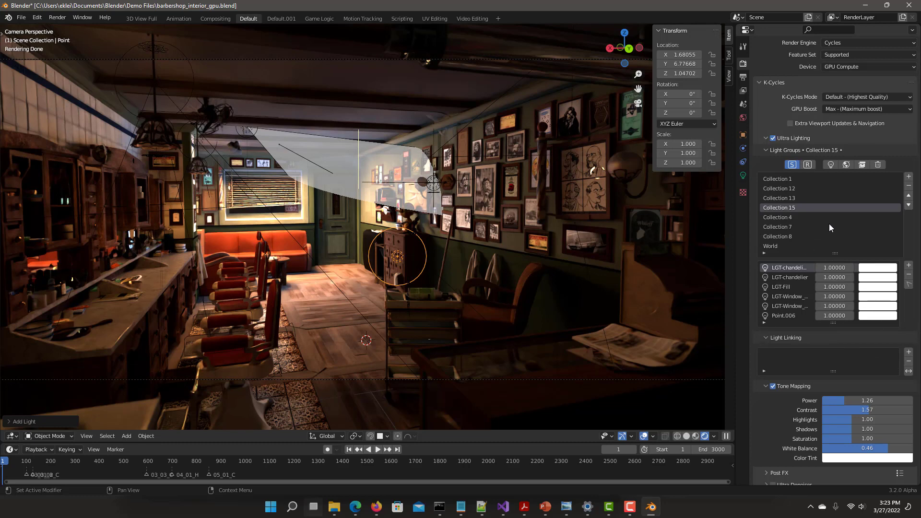
Generate a light group from the new point light, solo it and enable its tone mapping with power 2.54
click(832, 165)
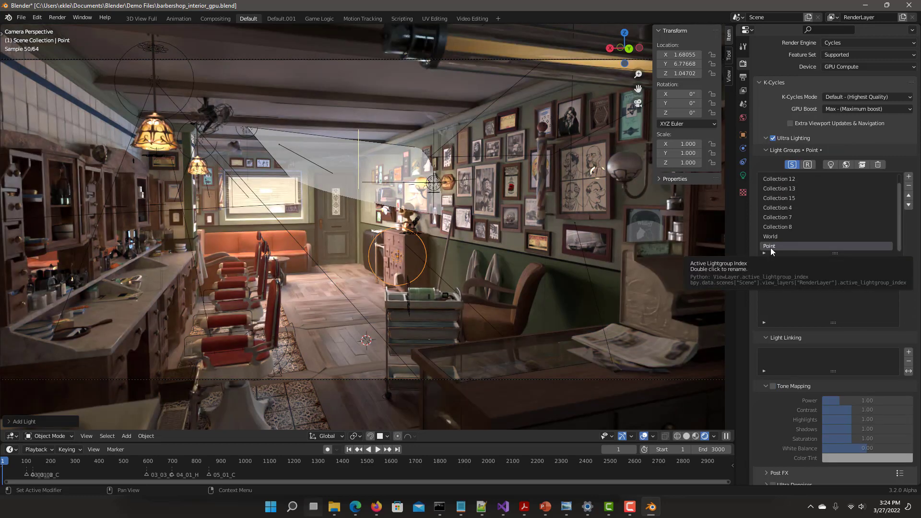
click(771, 246)
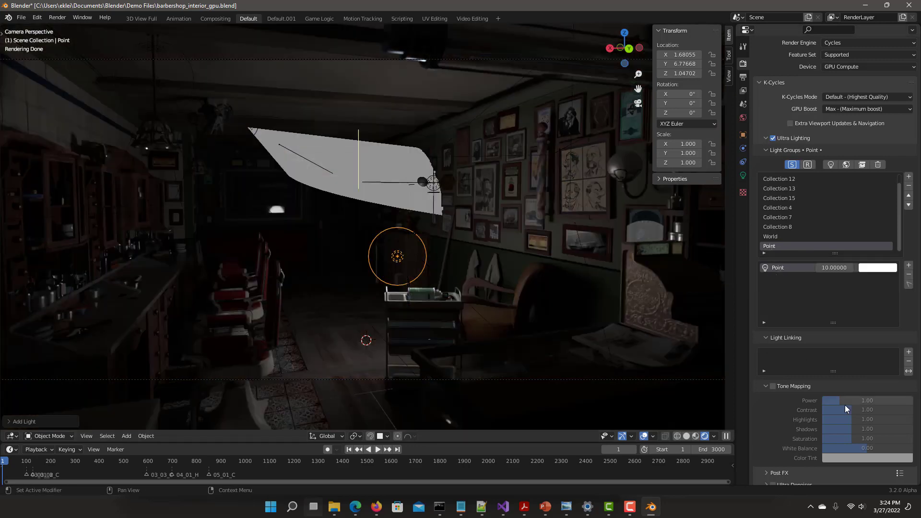
drag(840, 401, 871, 401)
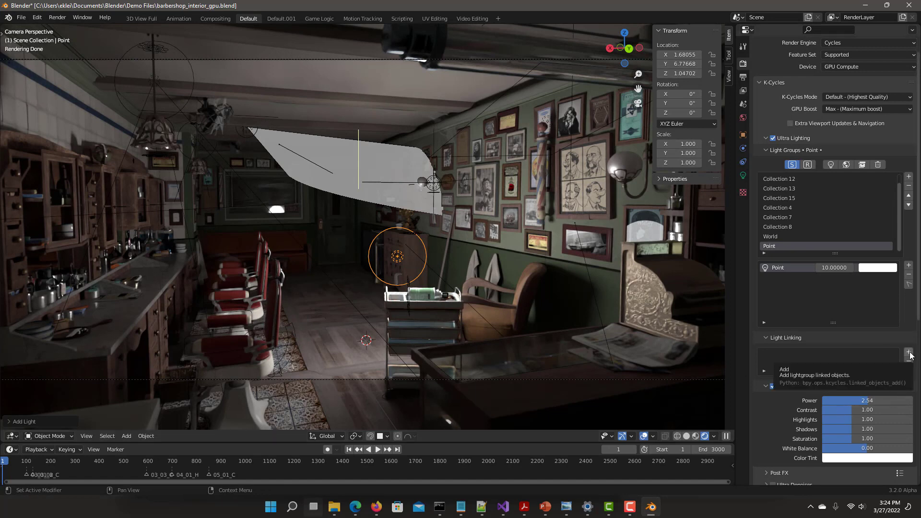
Link the Point light group to GEO-Armchair and GEO-Armchair_cushion, and hide the viewport overlays
click(911, 355)
click(525, 290)
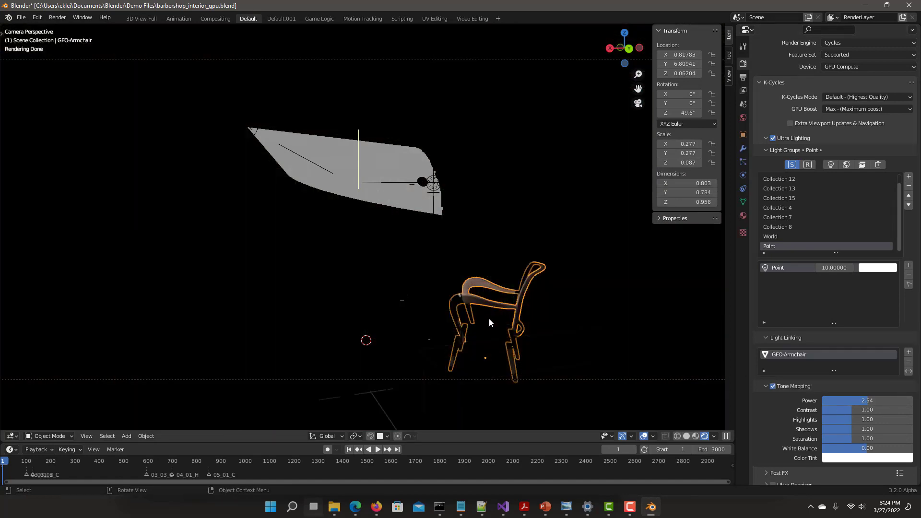
click(909, 353)
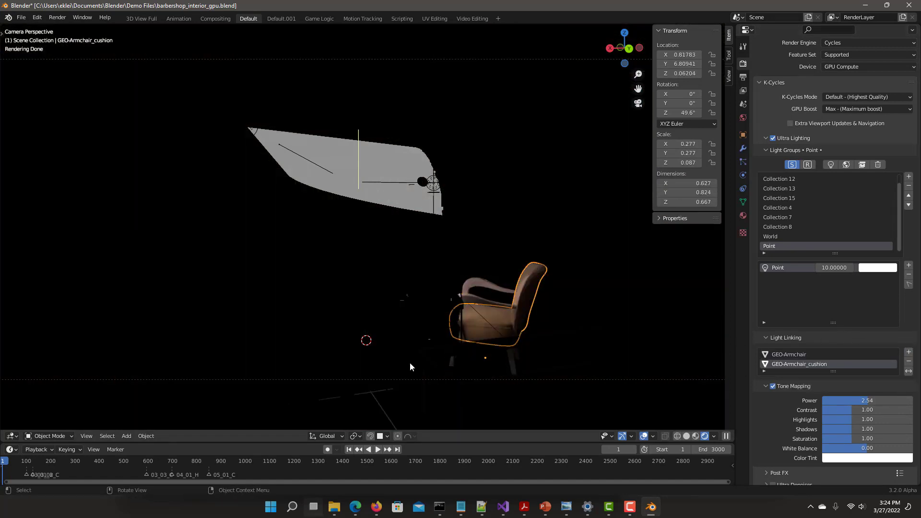
key(shift+alt+z)
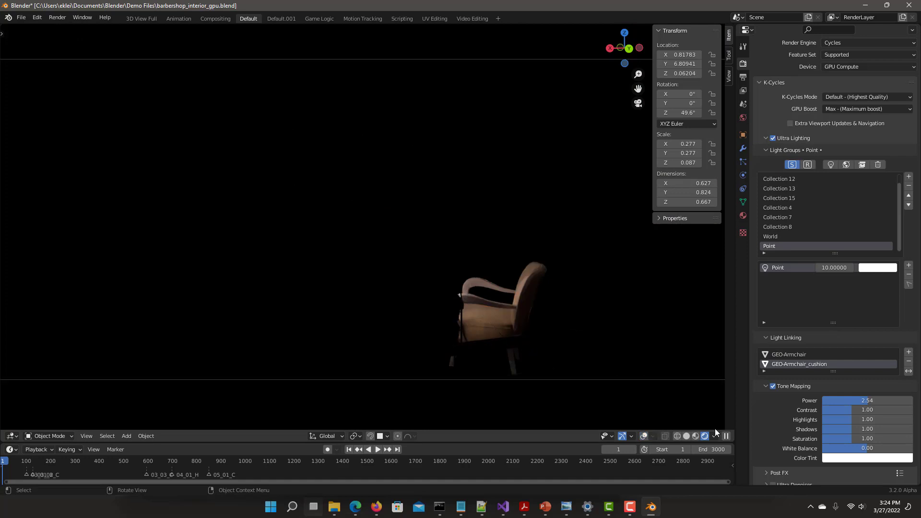
Set the Point group's tone mapping power to 4.17 and saturation to 1.33, and turn off solo mode
drag(861, 400, 889, 408)
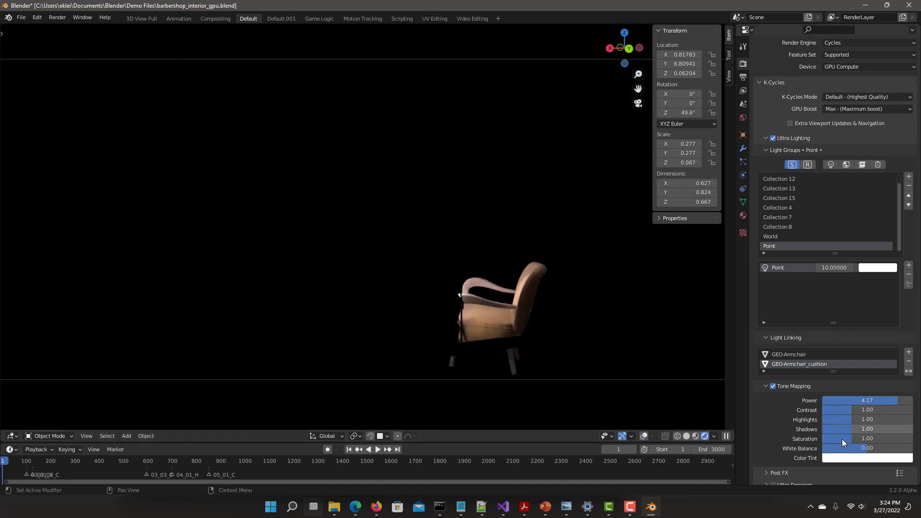
mouse_move(842, 439)
mouse_down()
mouse_move(870, 439)
mouse_move(852, 438)
mouse_up()
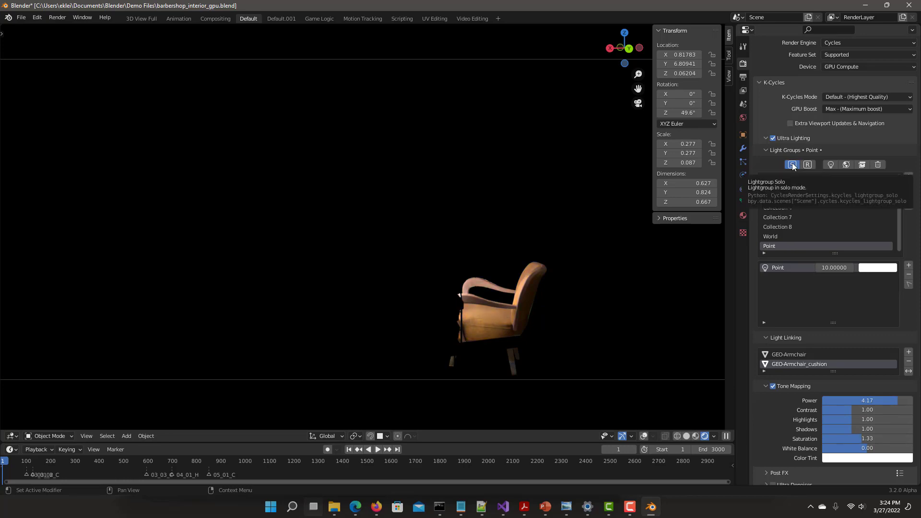
click(793, 164)
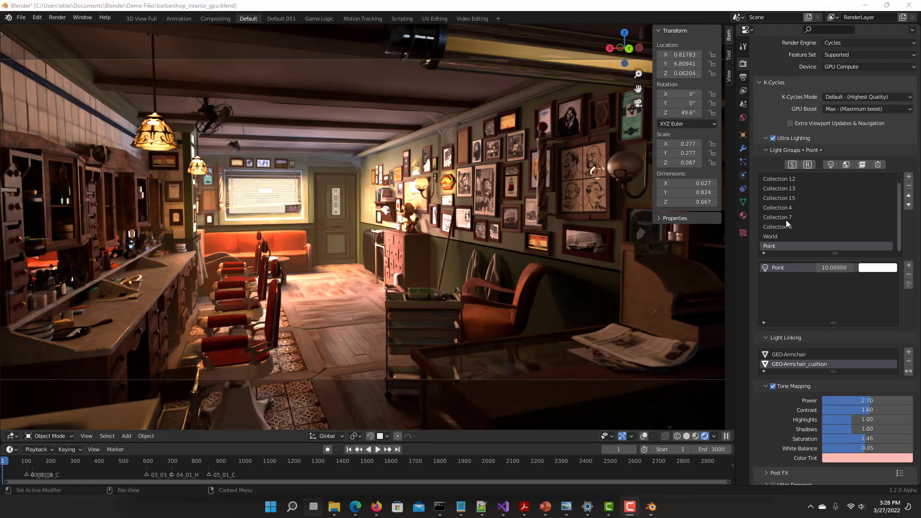
Rename the Point light group to chair
double_click(780, 246)
text(chair)
key(Return)
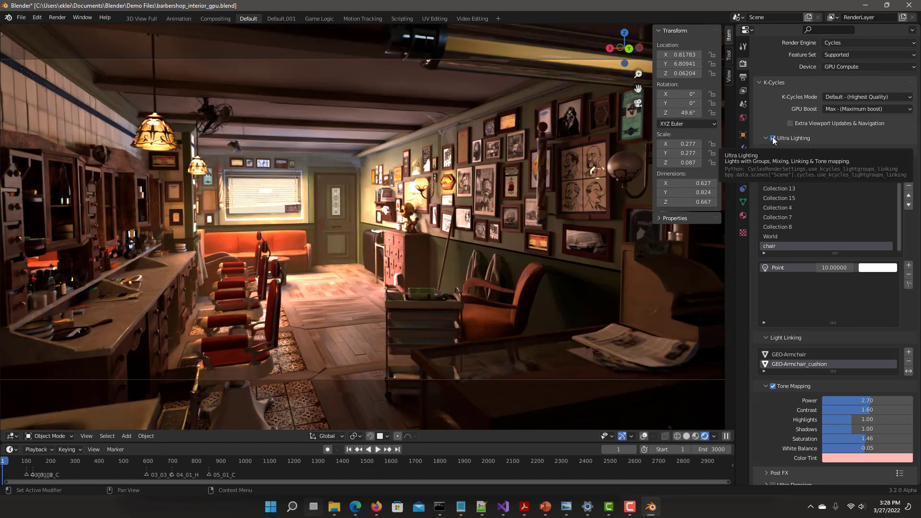
Compare the barbershop viewport with Ultra Lighting off and on, and render the final image
click(773, 139)
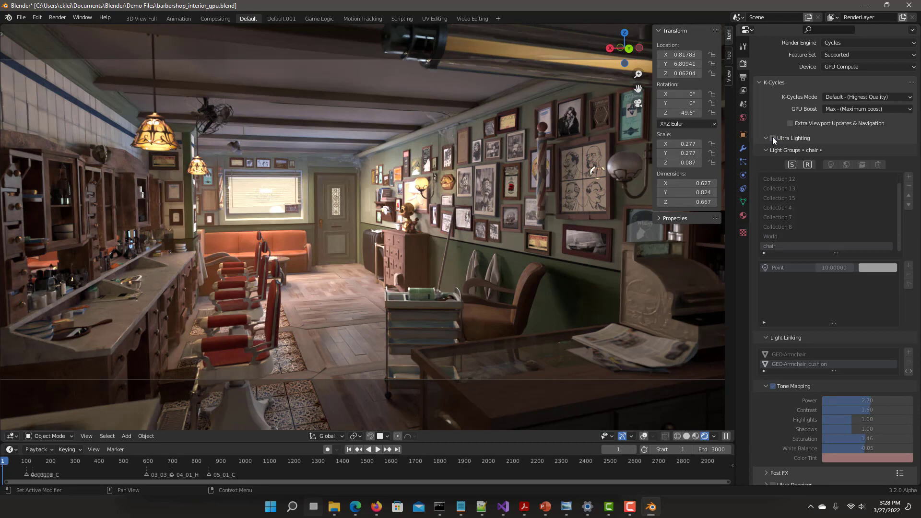
click(772, 139)
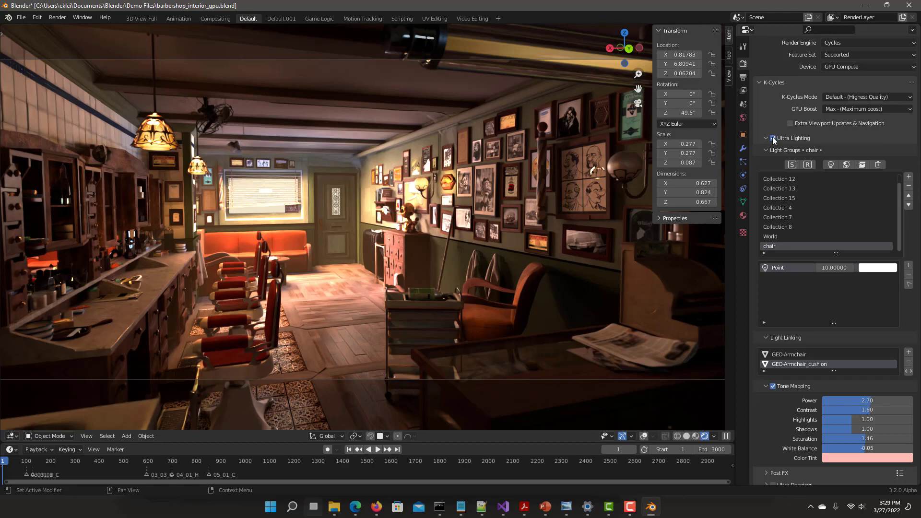
key(F12)
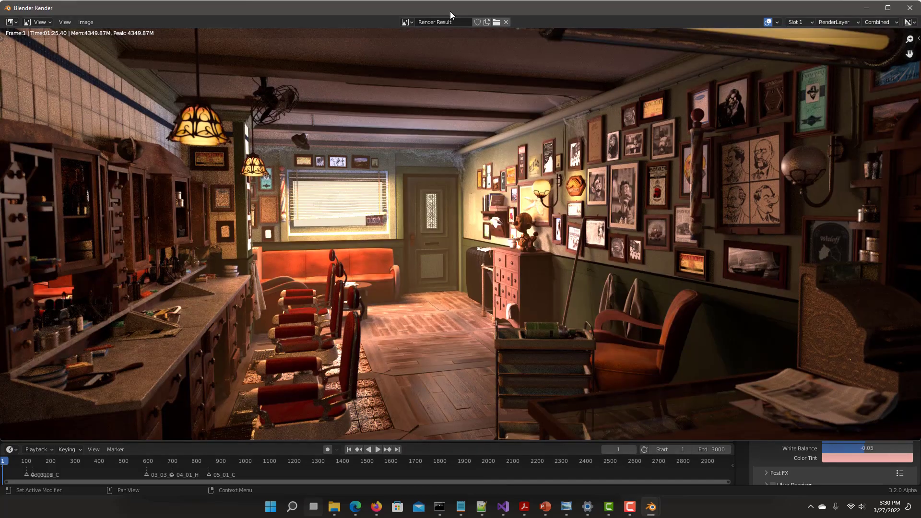
mouse_move(450, 12)
mouse_down()
mouse_move(444, 394)
mouse_move(448, 11)
mouse_up()
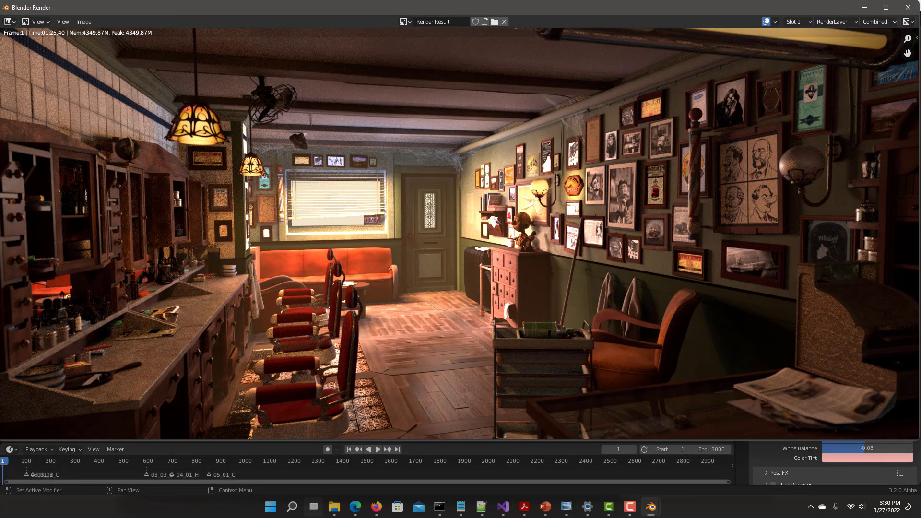